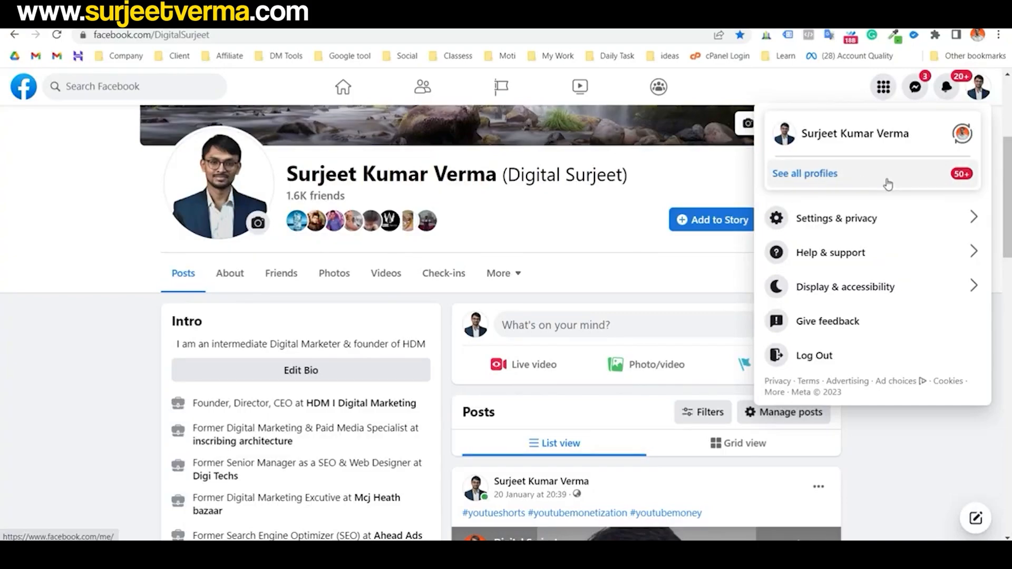
pyautogui.click(884, 89)
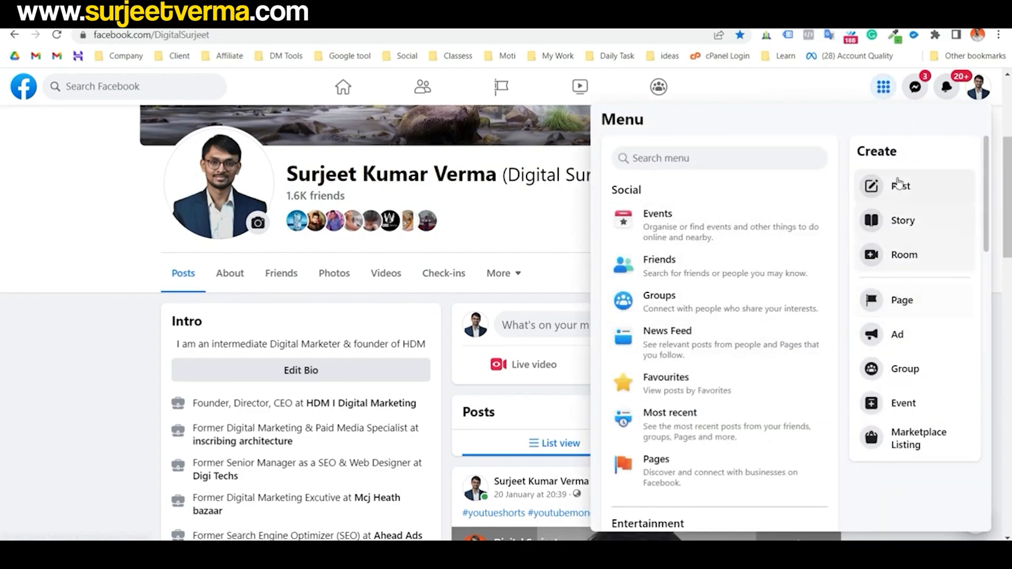
pyautogui.moveTo(865, 150); pyautogui.dragTo(899, 150)
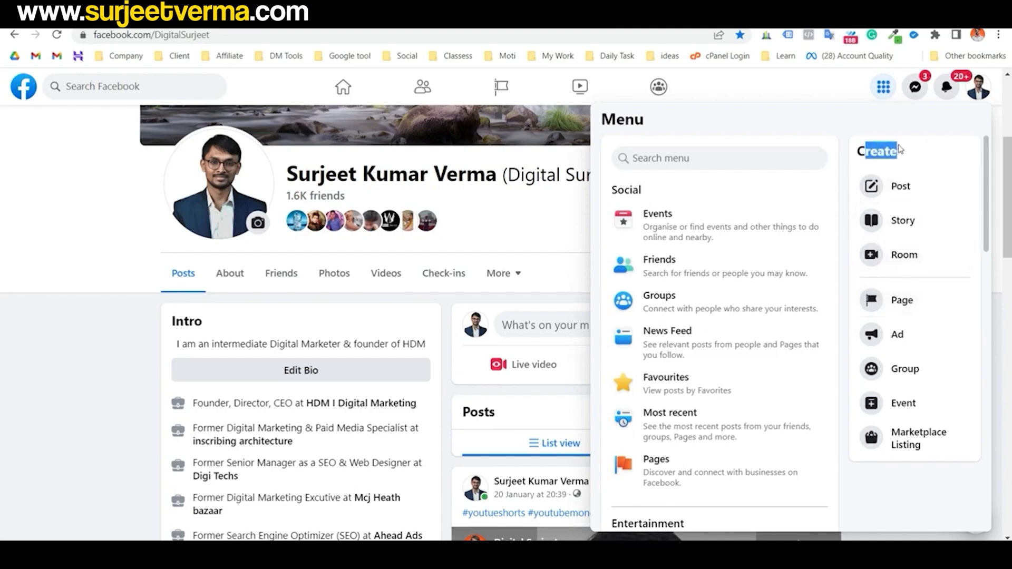
pyautogui.click(911, 302)
pyautogui.click(883, 86)
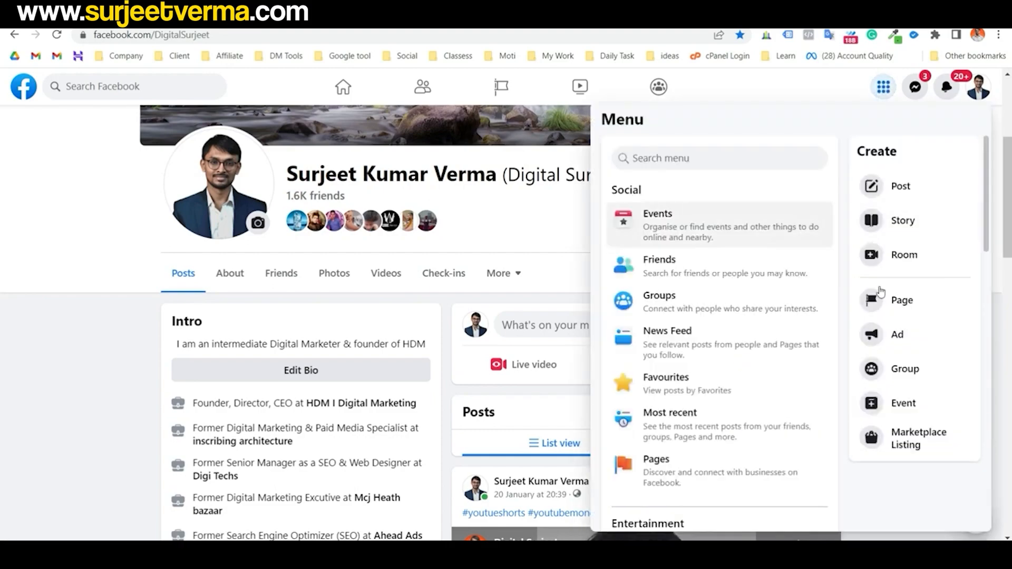
pyautogui.click(503, 88)
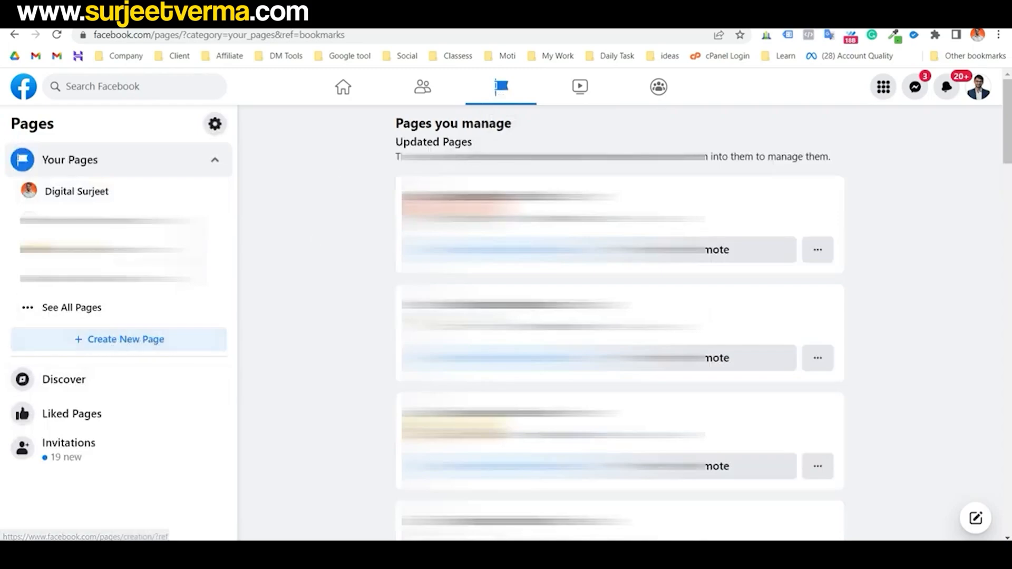
pyautogui.click(343, 88)
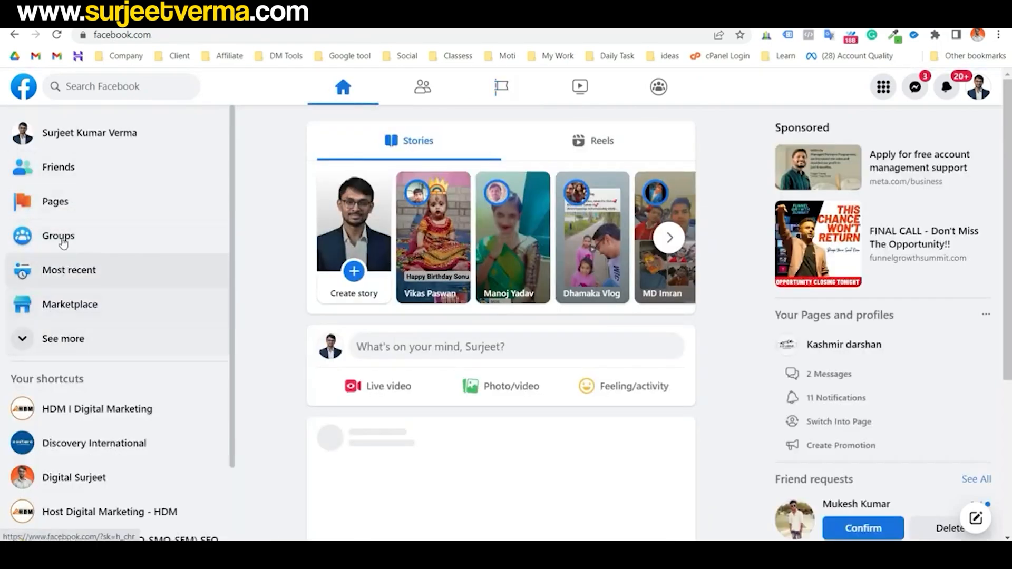
# Start creating a new Page from the Pages section and name it "Digital marketing agency".
pyautogui.click(58, 202)
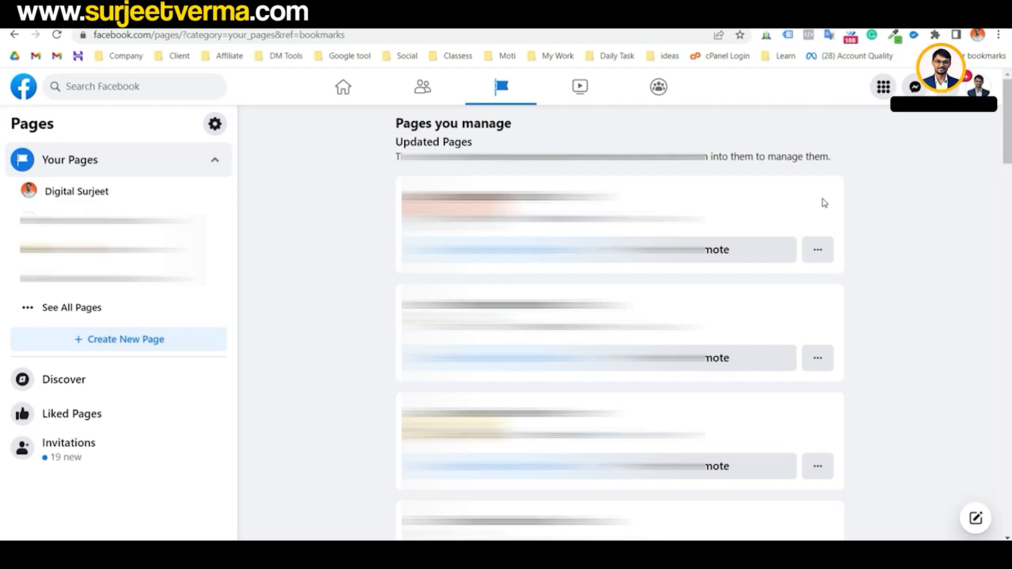
pyautogui.click(138, 339)
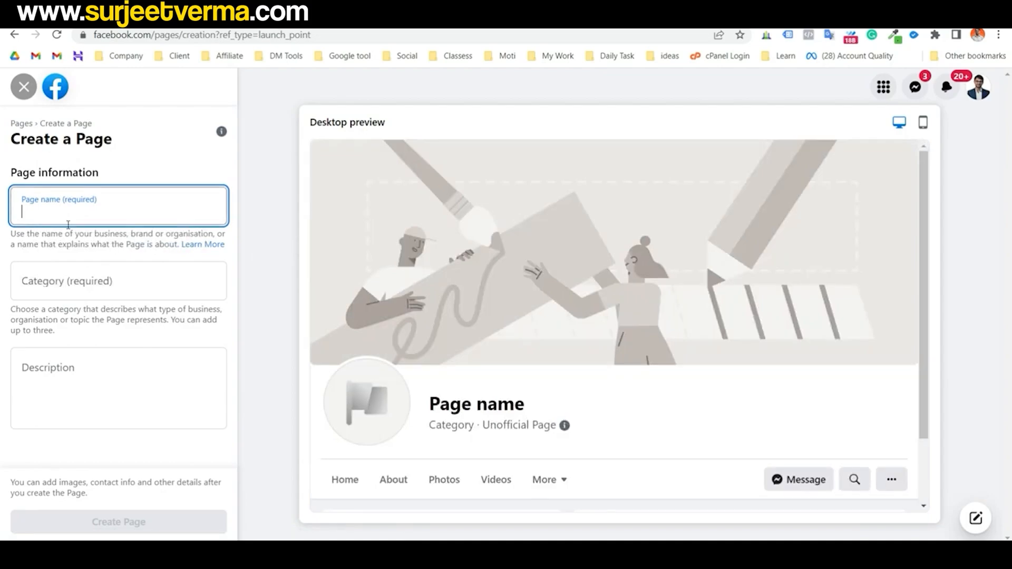
pyautogui.write('Digital mar')
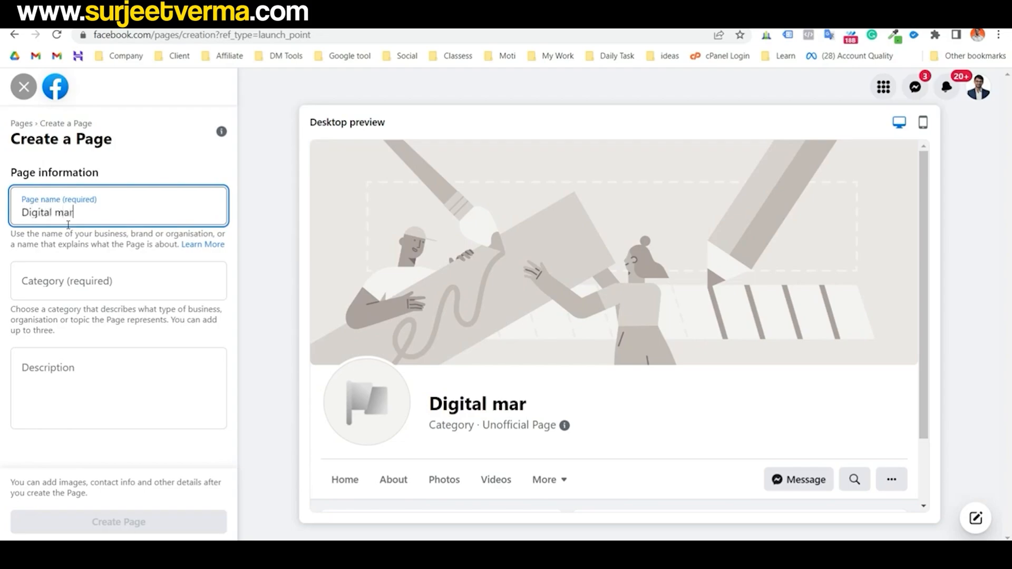
pyautogui.write('keting agenc')
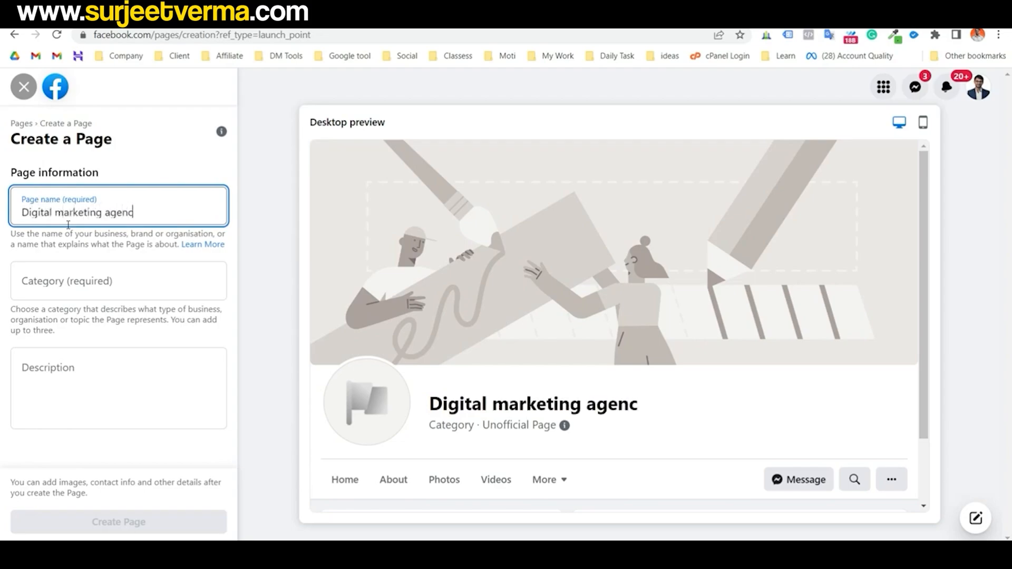
pyautogui.write('y')
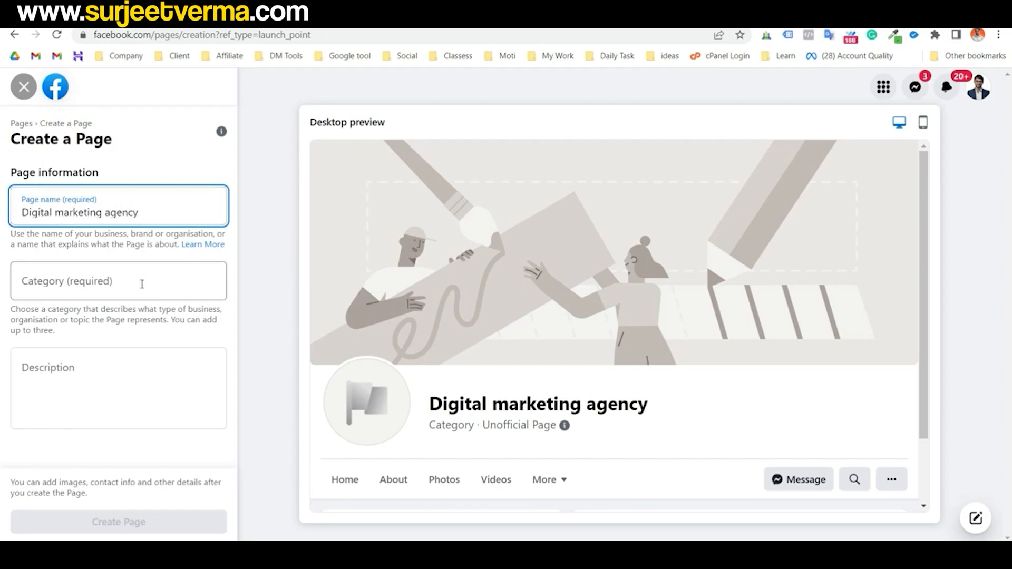
# Set the Page's category to "Internet marketing service".
pyautogui.click(100, 279)
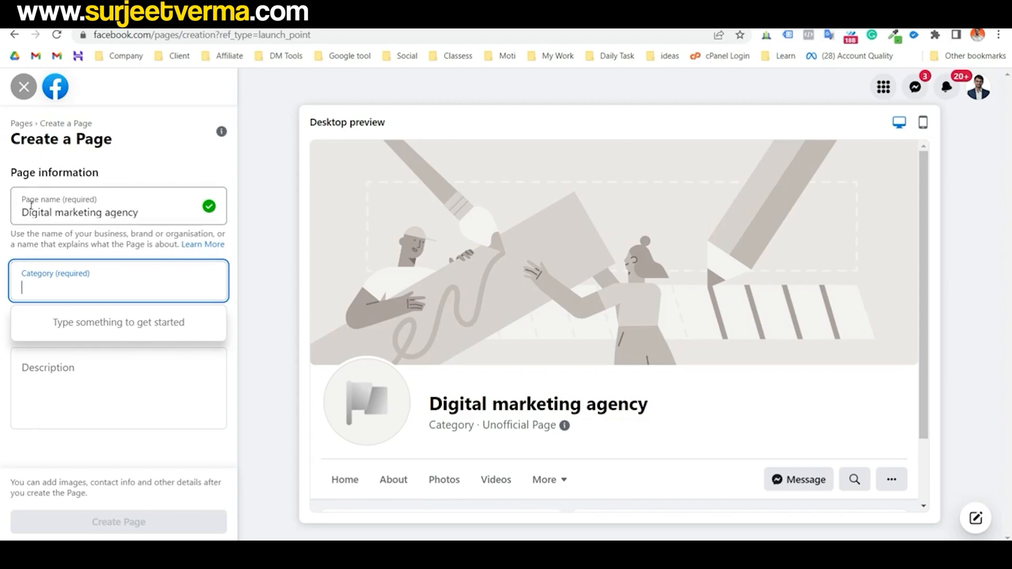
pyautogui.moveTo(29, 212); pyautogui.dragTo(127, 213)
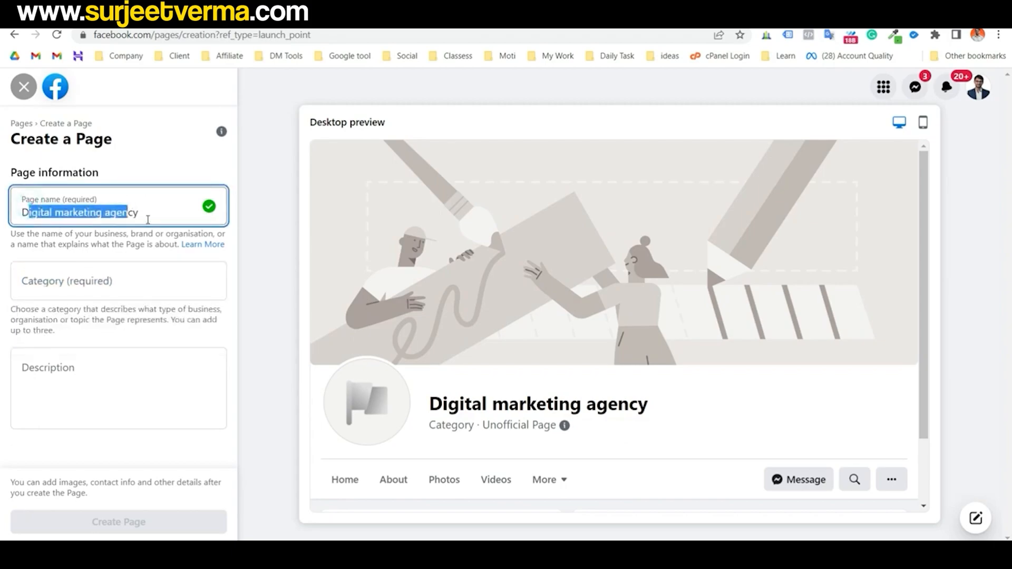
pyautogui.click(103, 211)
pyautogui.click(54, 272)
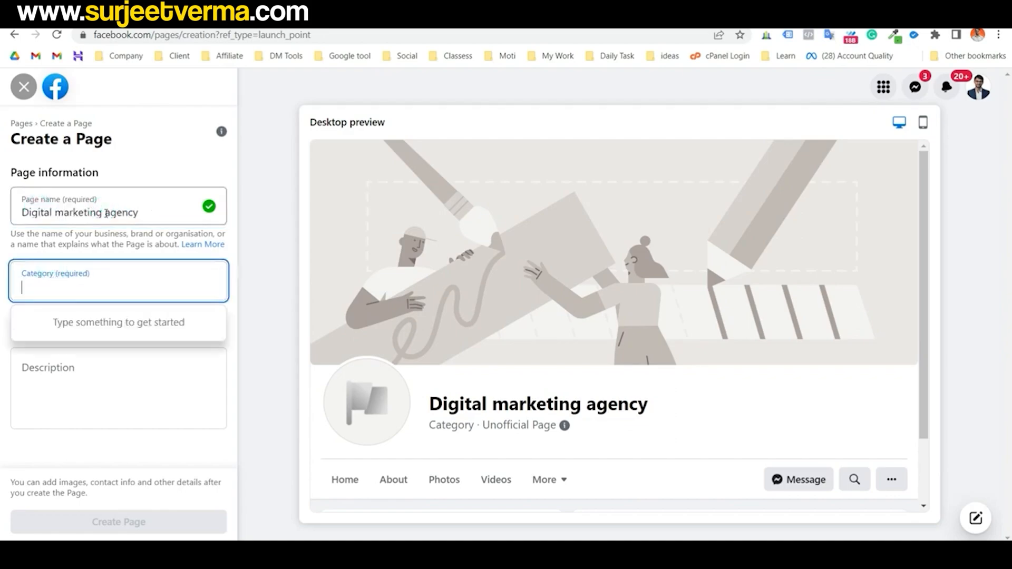
pyautogui.write('in')
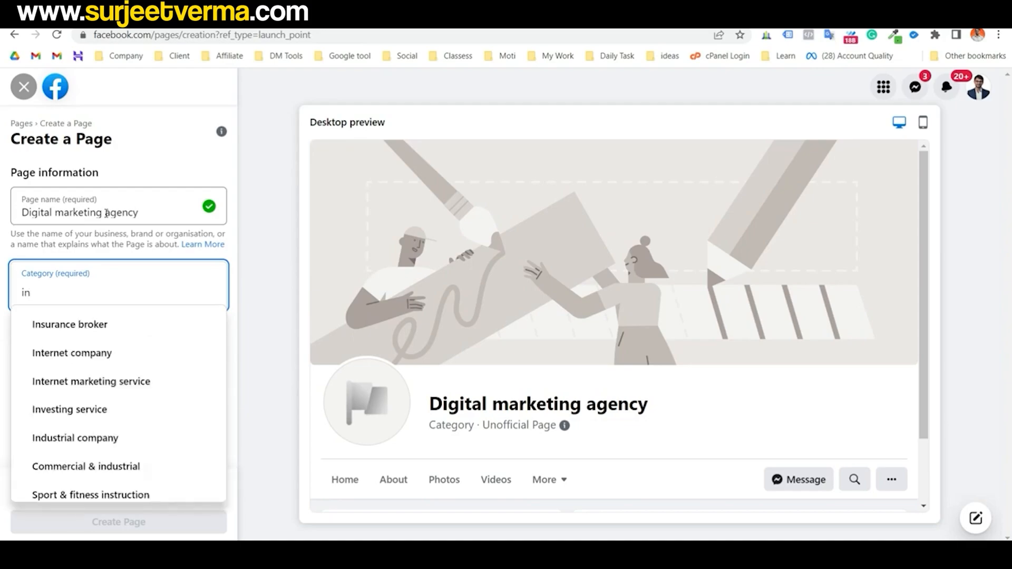
pyautogui.click(79, 381)
# Copy the Page name "Digital marketing agency" into the Page's description.
pyautogui.click(89, 412)
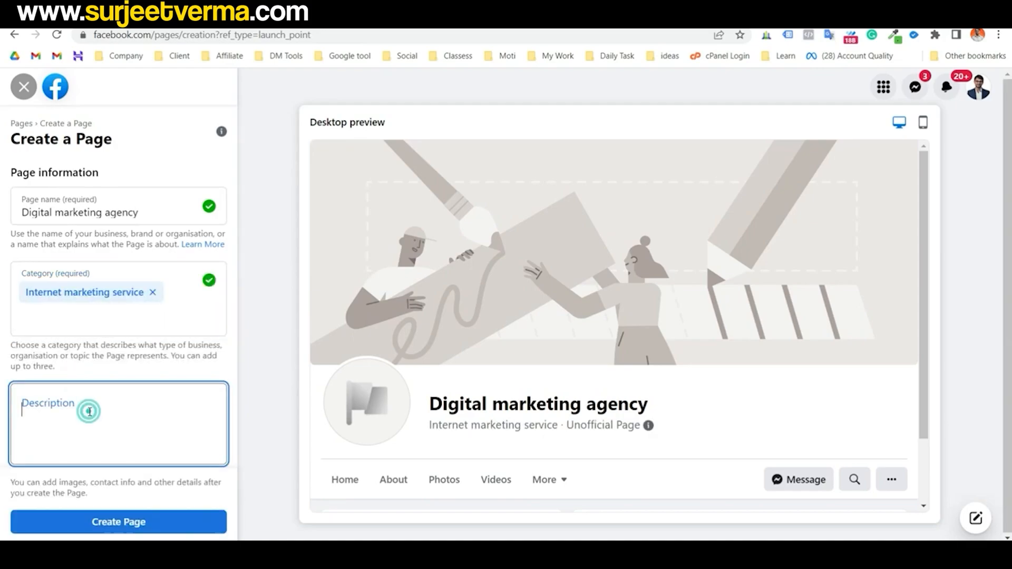
pyautogui.tripleClick(88, 217)
pyautogui.hotkey('ctrl', 'c')
pyautogui.click(46, 435)
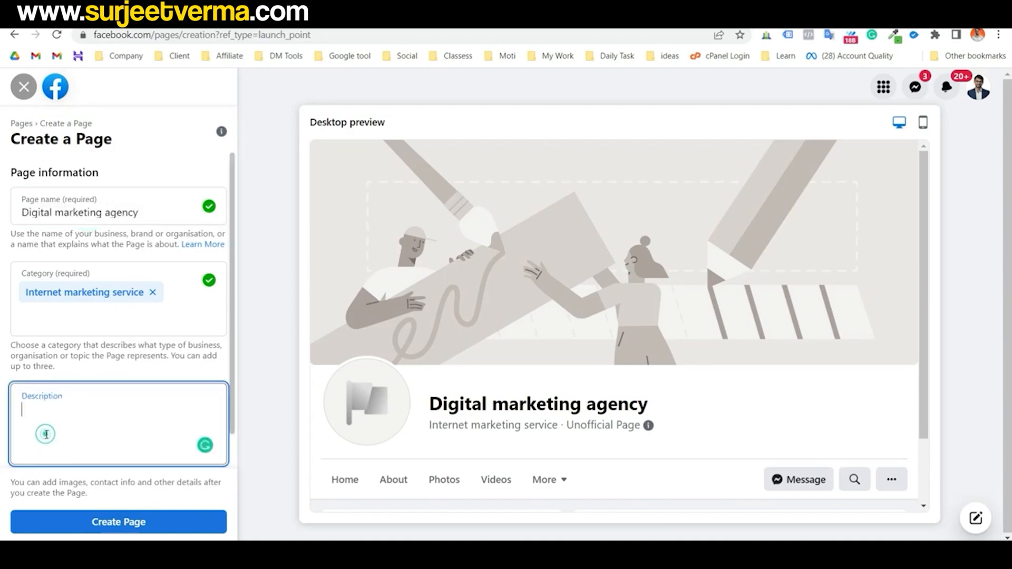
pyautogui.hotkey('ctrl', 'v')
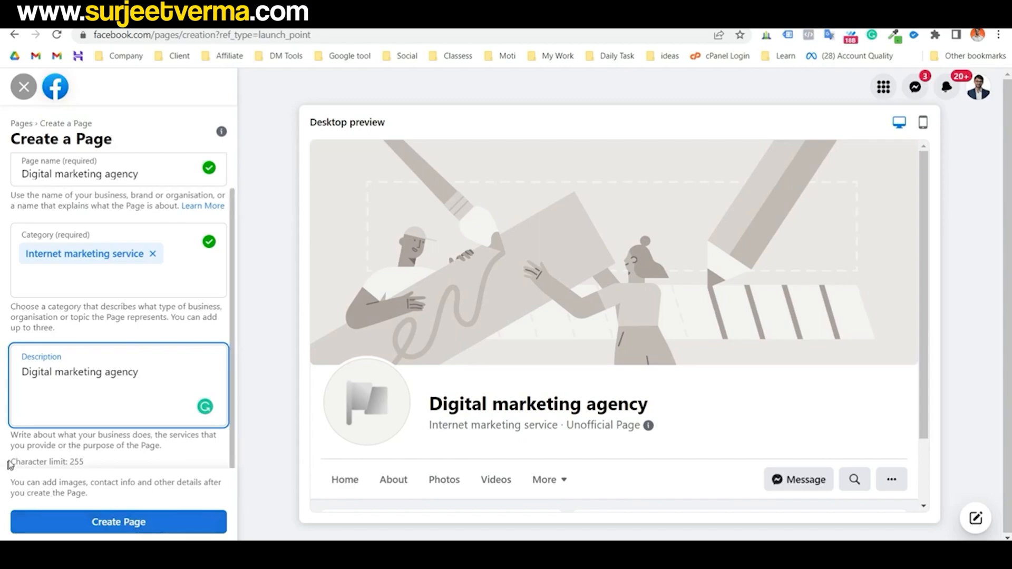
# Check the description's character limit and create the Page.
pyautogui.moveTo(9, 464); pyautogui.dragTo(97, 468)
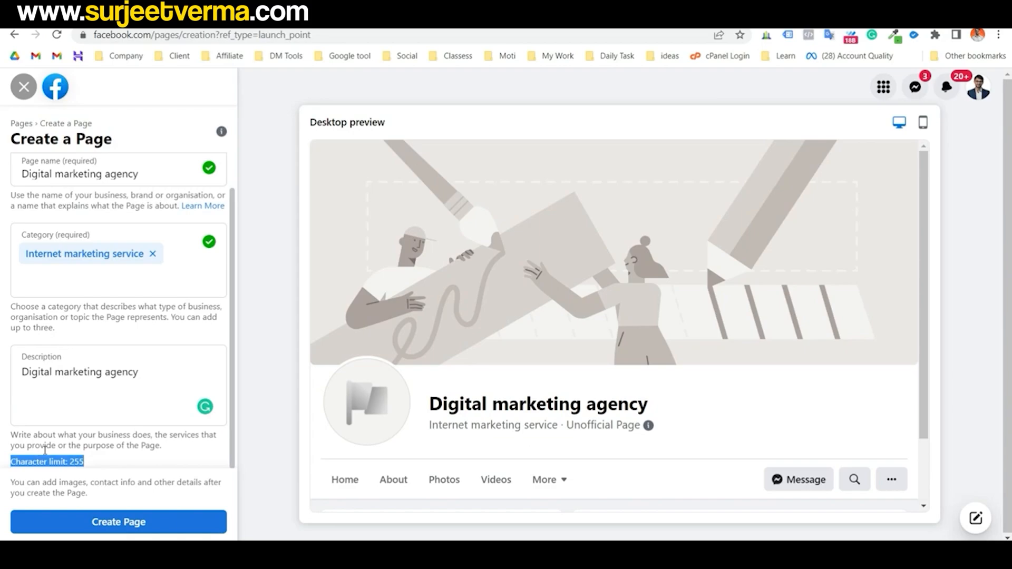
pyautogui.click(71, 456)
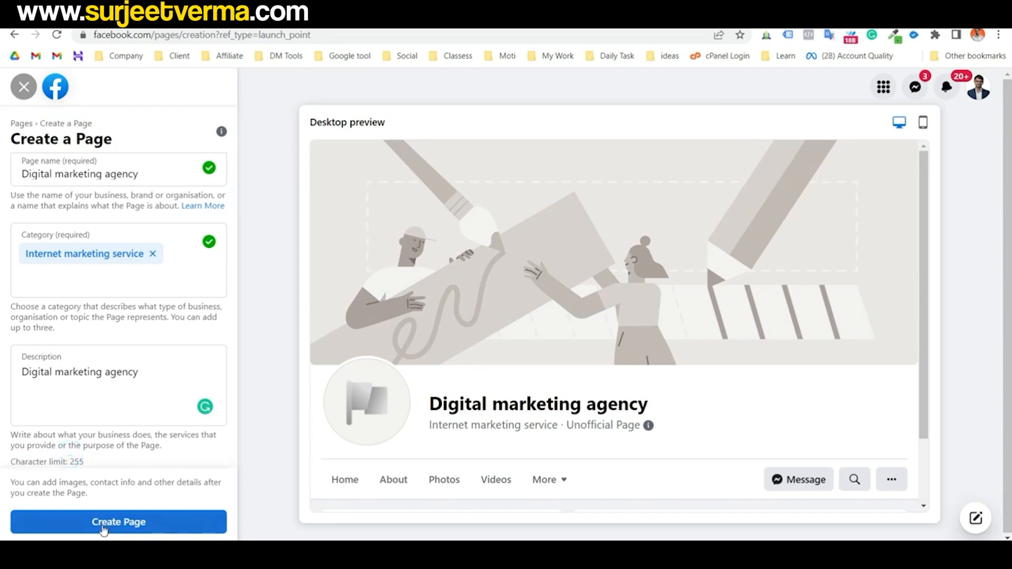
pyautogui.click(125, 527)
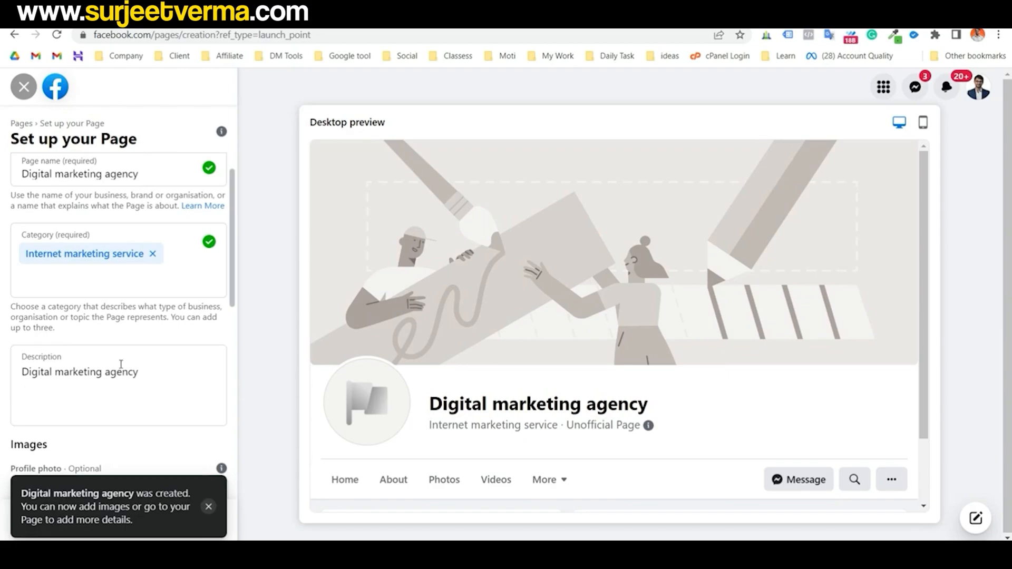
pyautogui.scroll(-5, 106, 379)
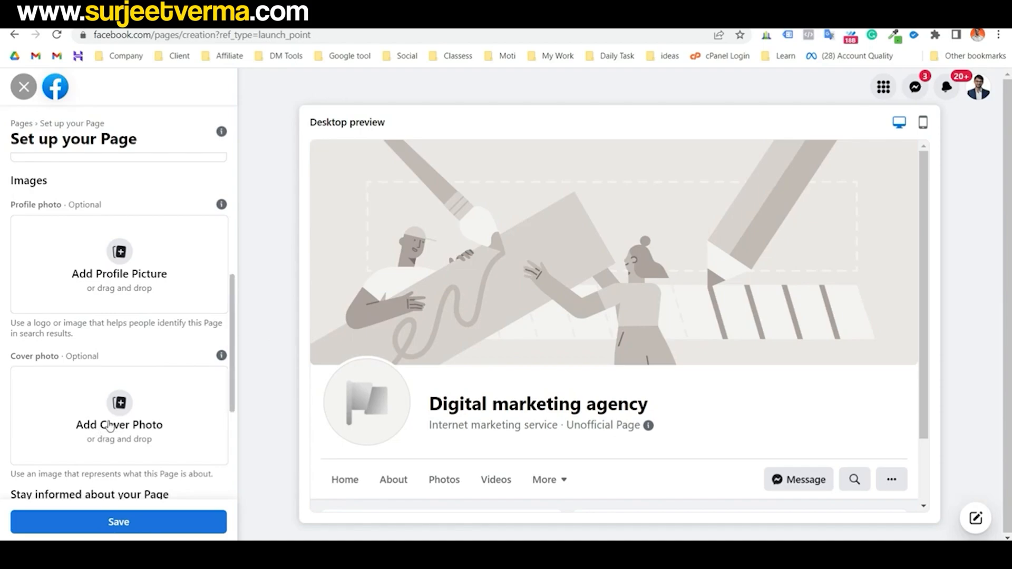
pyautogui.click(124, 263)
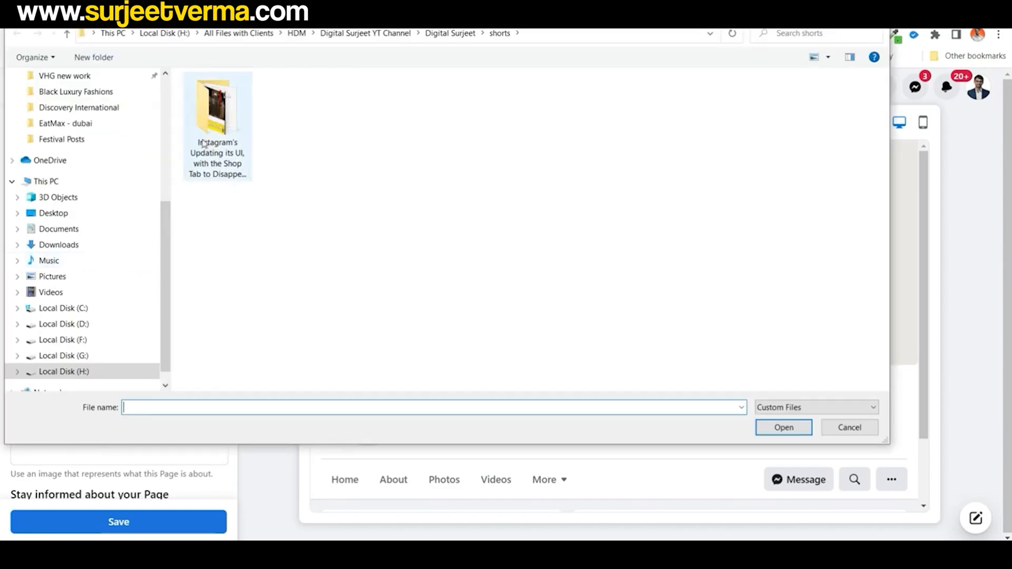
pyautogui.scroll(3, 146, 122)
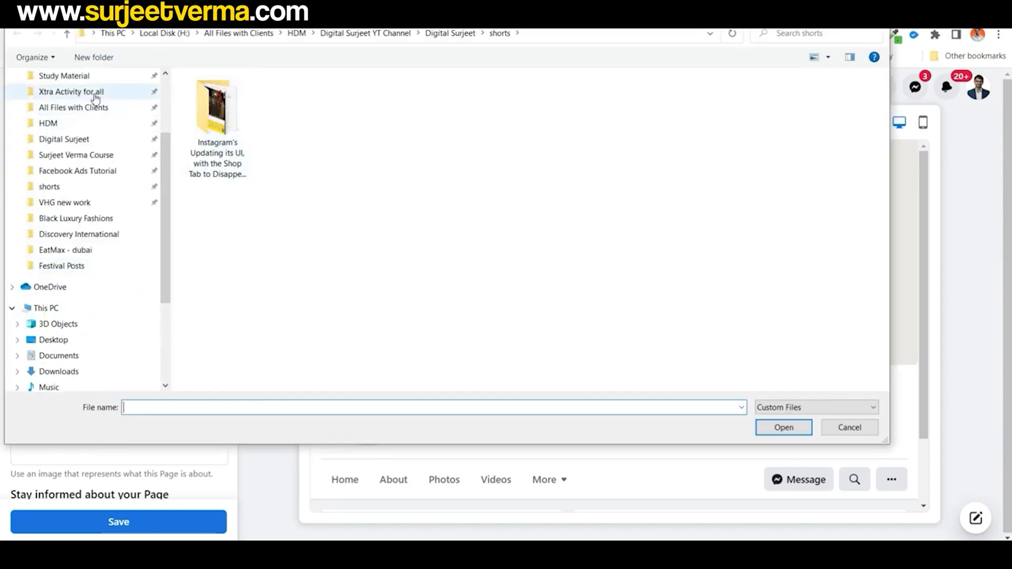
pyautogui.click(90, 138)
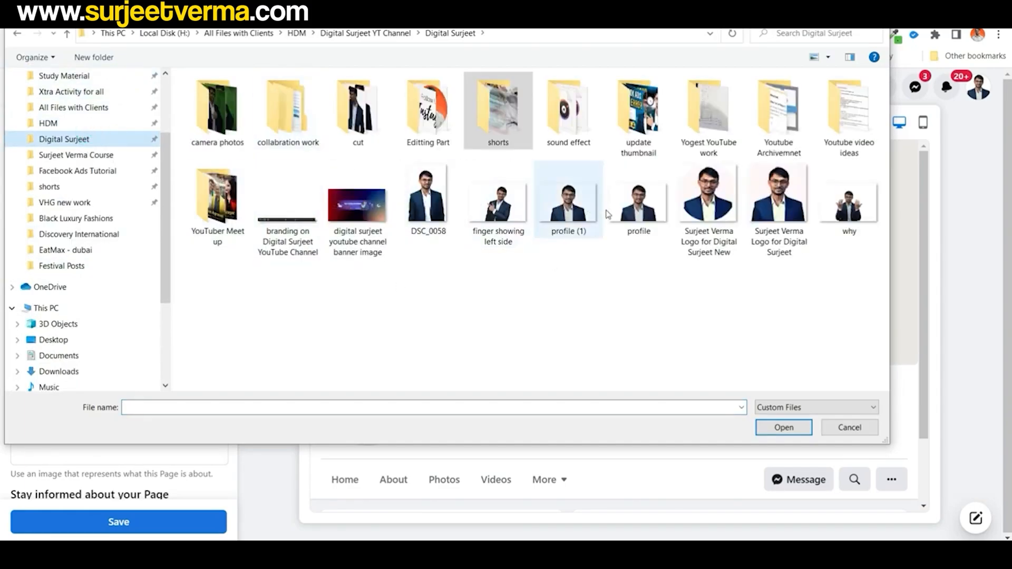
pyautogui.click(717, 227)
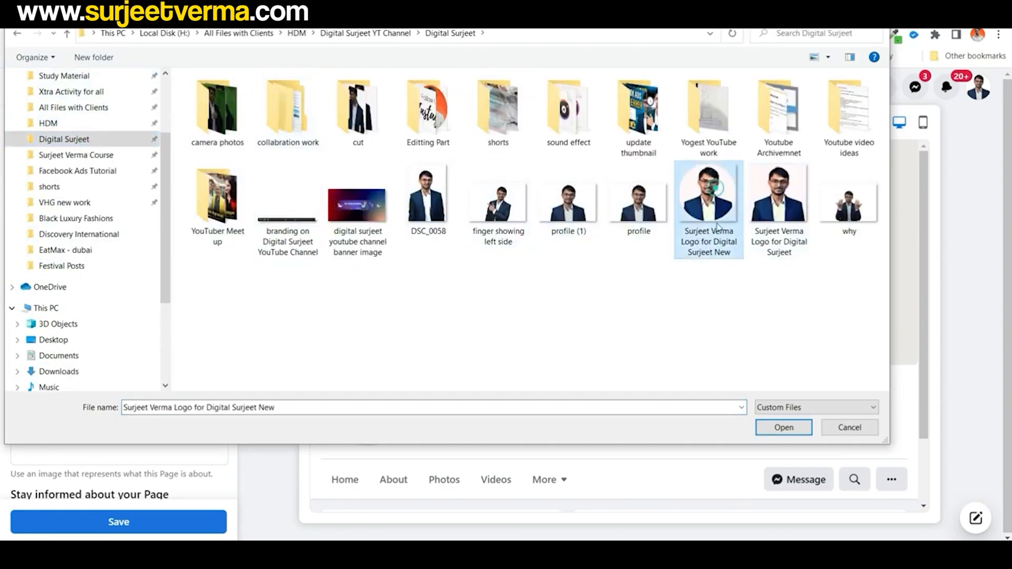
pyautogui.click(781, 427)
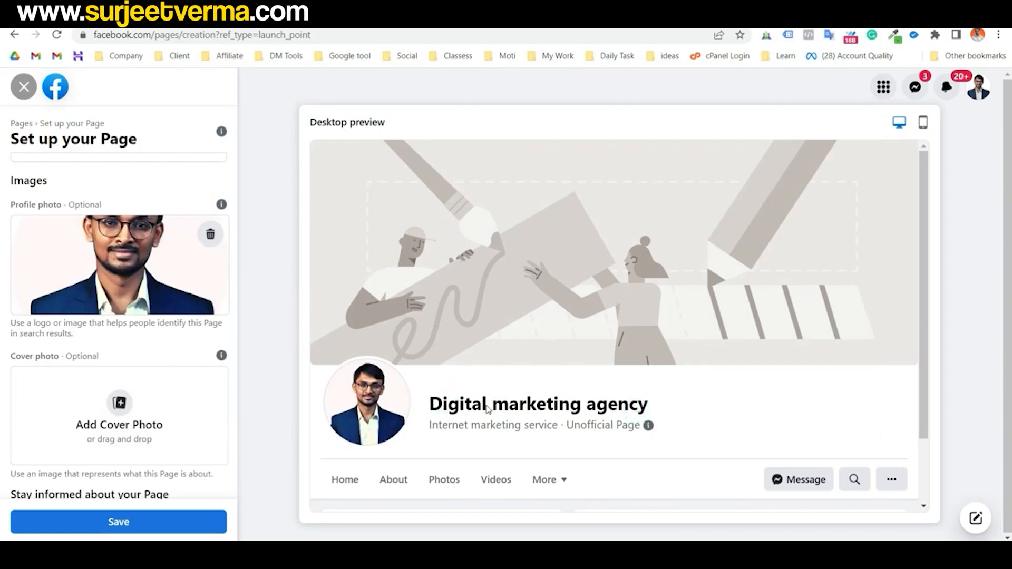
# Add the image "digital surjeet youtube channel banner image" as the Page's cover photo.
pyautogui.scroll(-2, 340, 321)
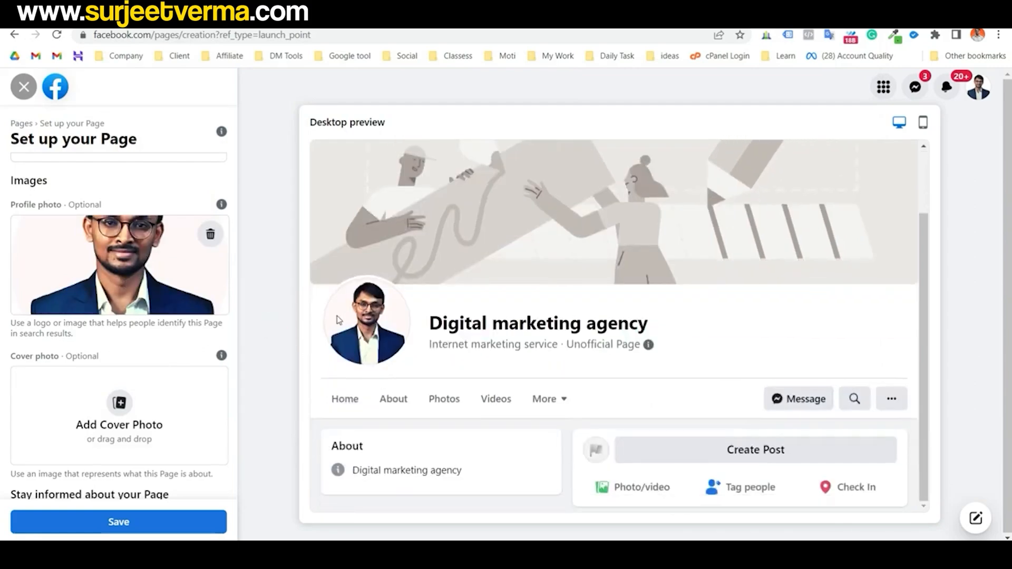
pyautogui.scroll(-2, 145, 363)
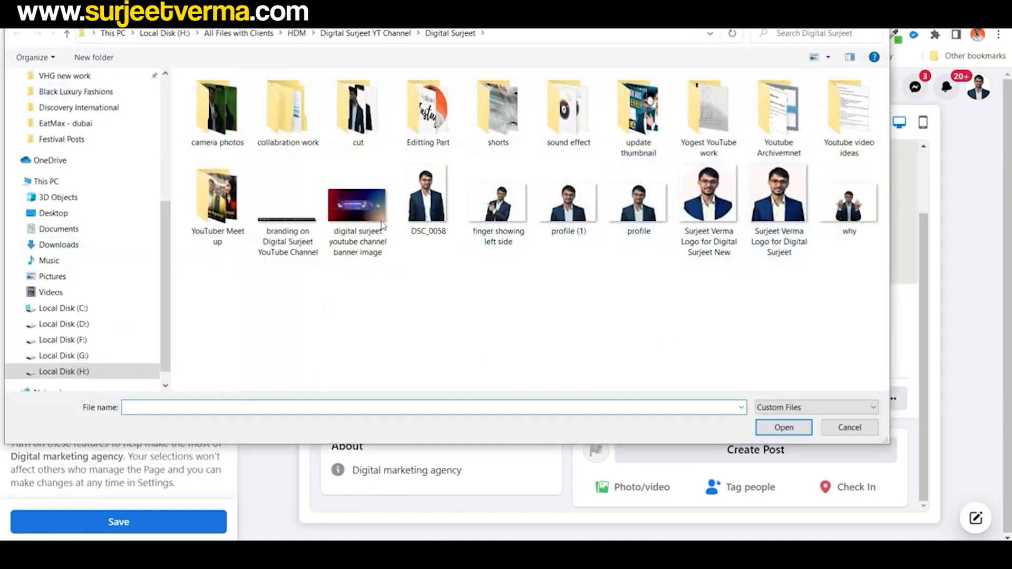
pyautogui.click(368, 210)
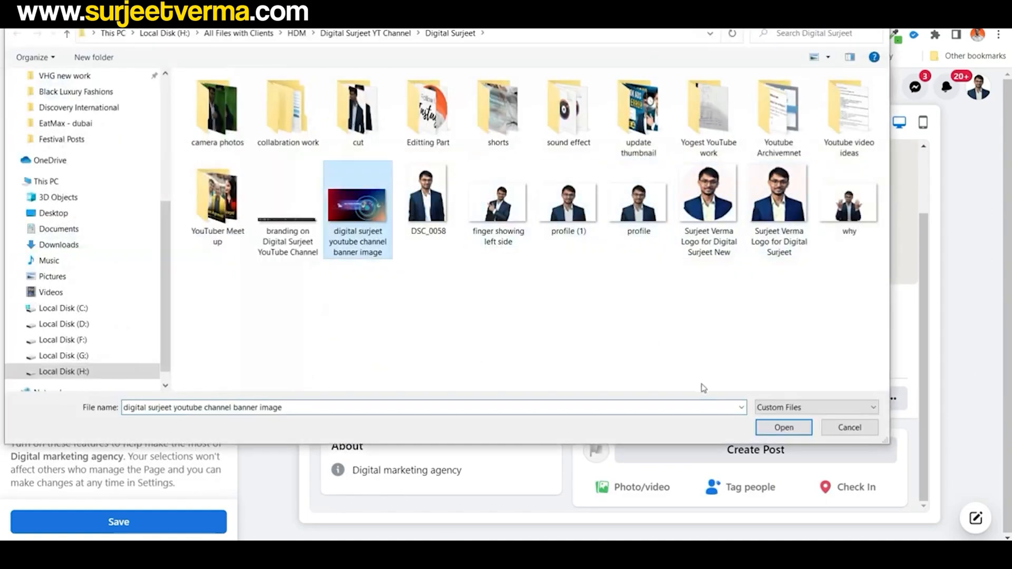
pyautogui.click(782, 428)
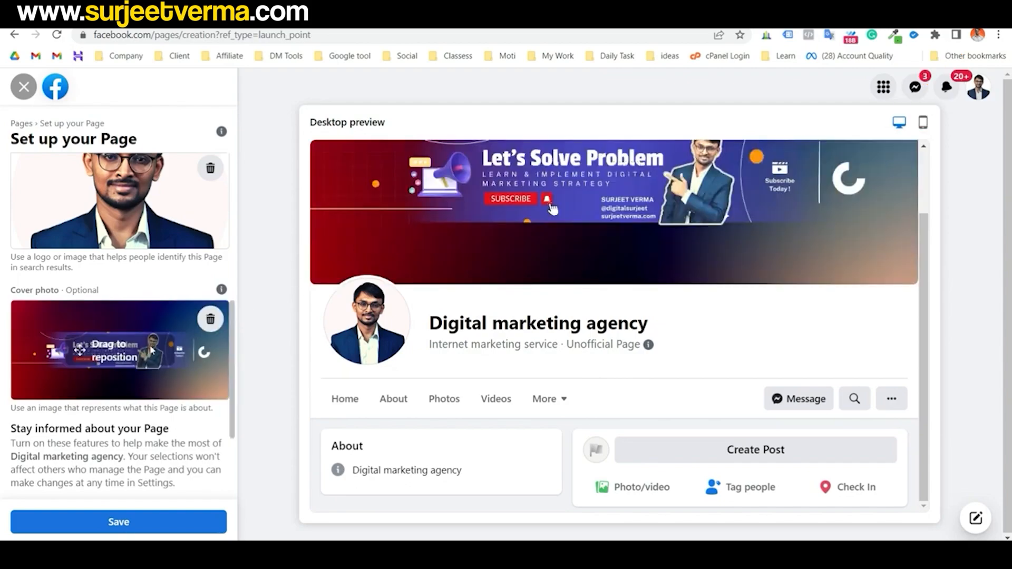
# Reposition the cover photo vertically until its banner sits centred, checking it in both the desktop and mobile previews.
pyautogui.moveTo(152, 349); pyautogui.dragTo(150, 364)
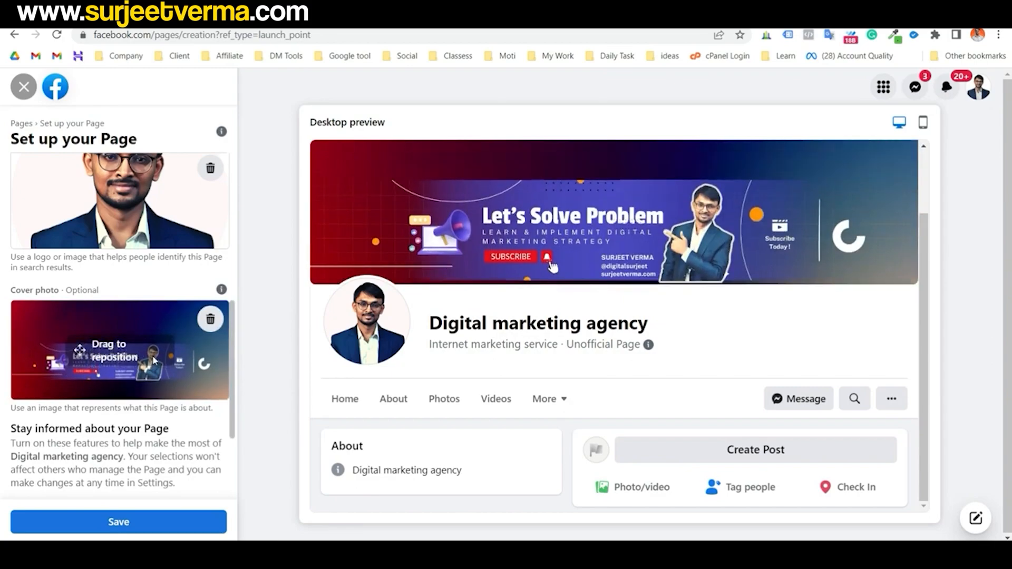
pyautogui.moveTo(152, 358); pyautogui.dragTo(153, 359)
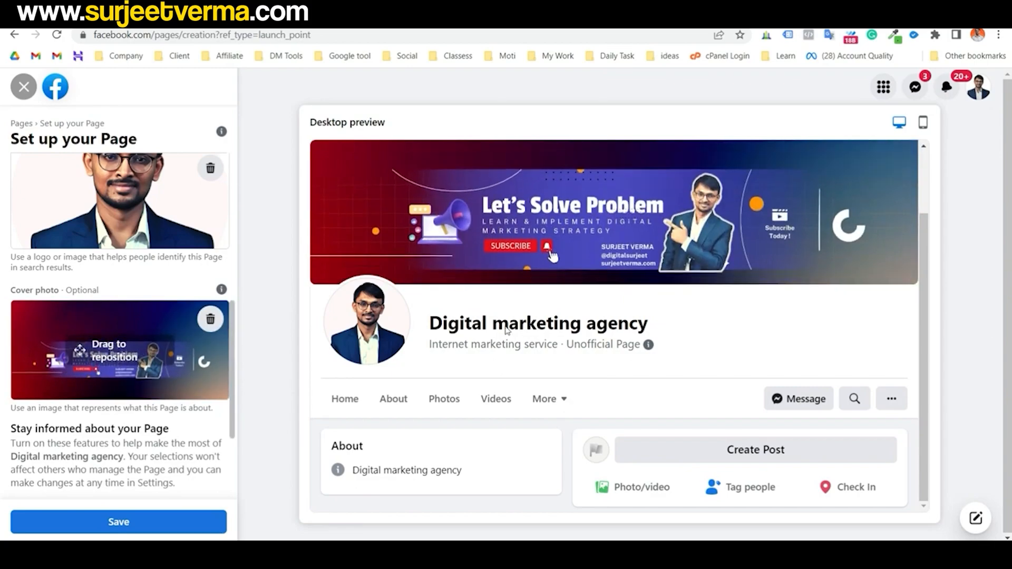
pyautogui.click(923, 122)
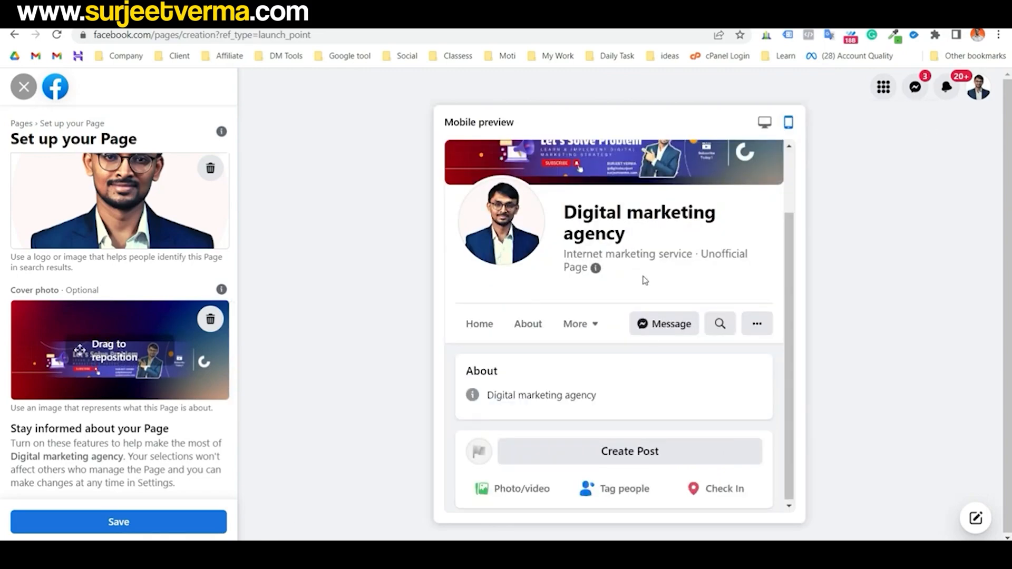
pyautogui.scroll(2, 644, 280)
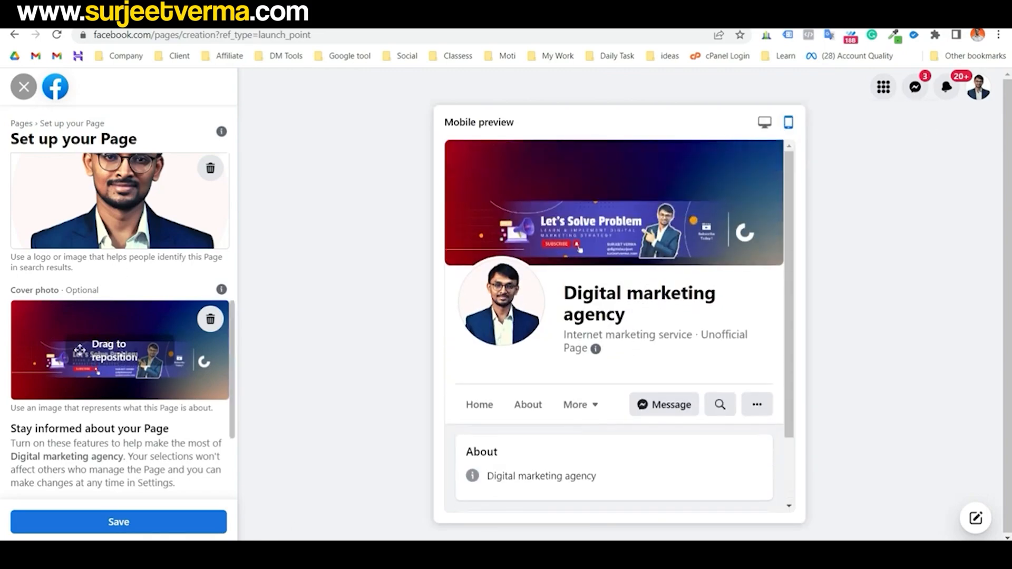
pyautogui.moveTo(164, 370); pyautogui.dragTo(172, 356)
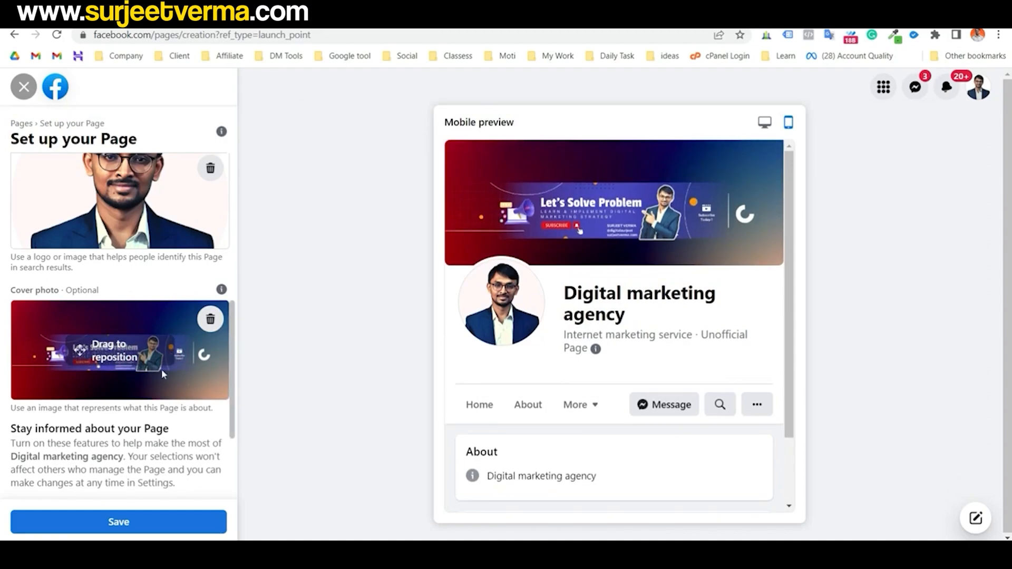
pyautogui.click(117, 516)
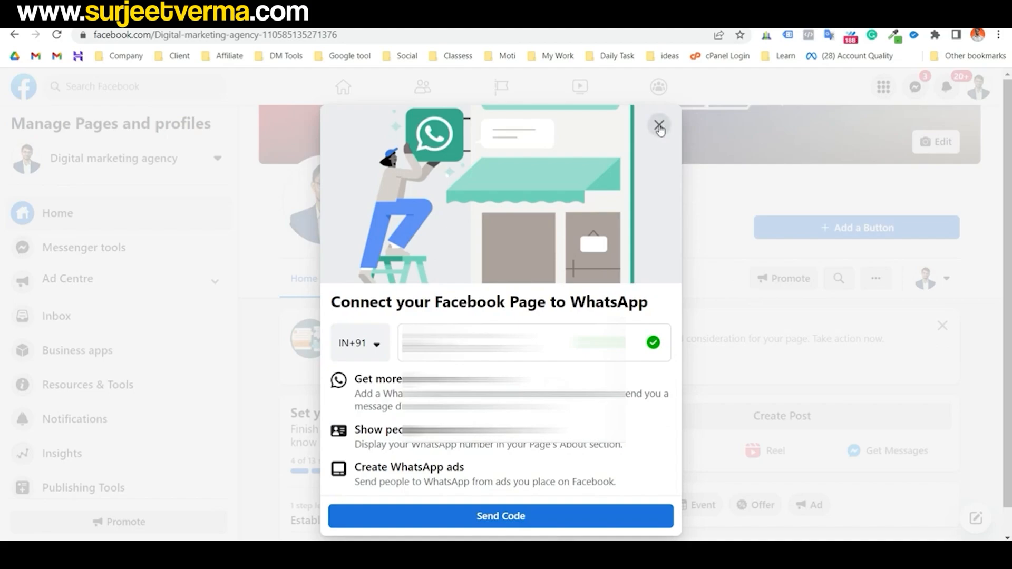
pyautogui.click(659, 126)
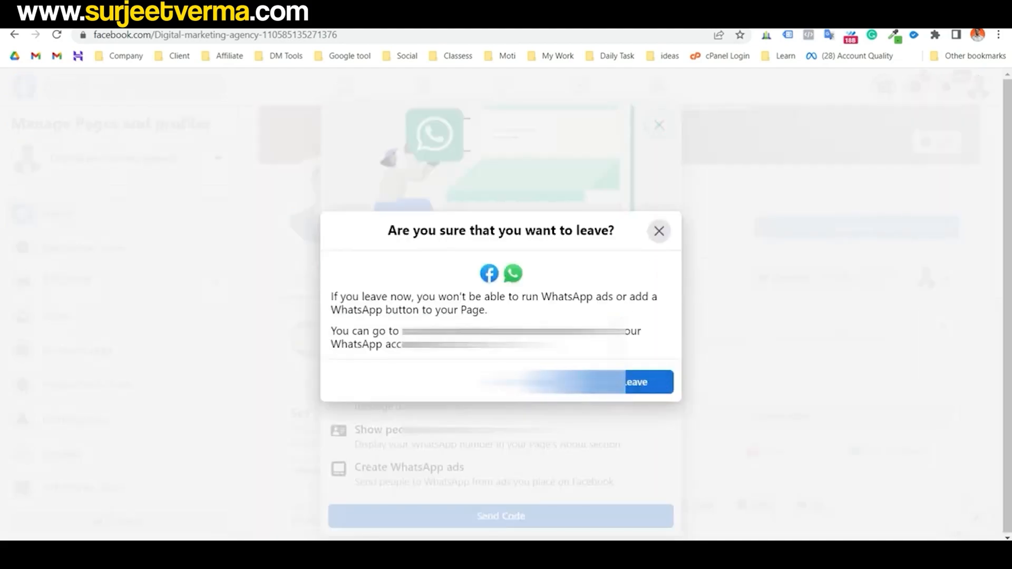
pyautogui.click(638, 384)
# Look over the new Page's setup checklist, friend invitations, post creation options and cover photo post.
pyautogui.scroll(-5, 408, 323)
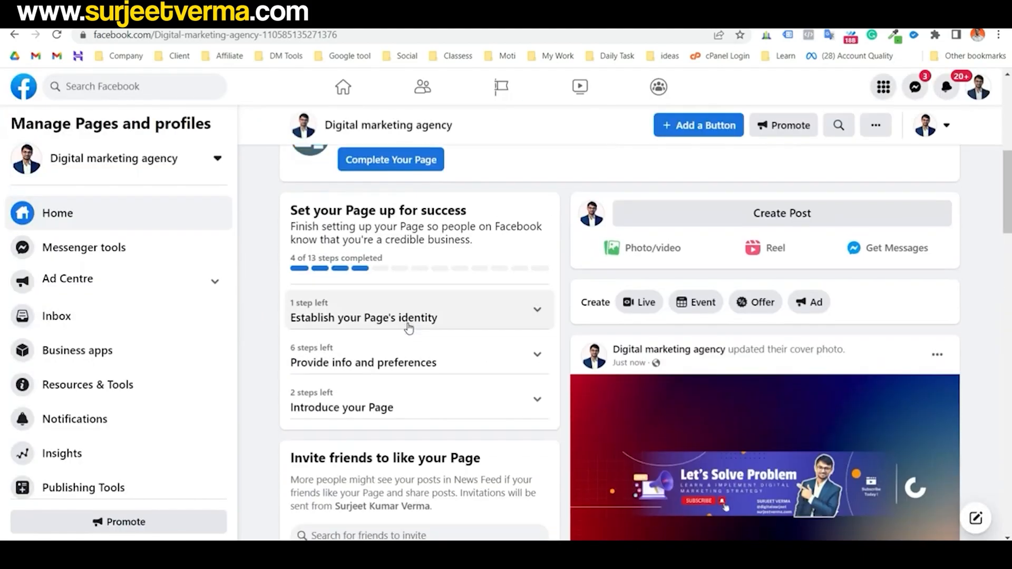
pyautogui.scroll(1, 406, 311)
pyautogui.moveTo(421, 215); pyautogui.dragTo(447, 232)
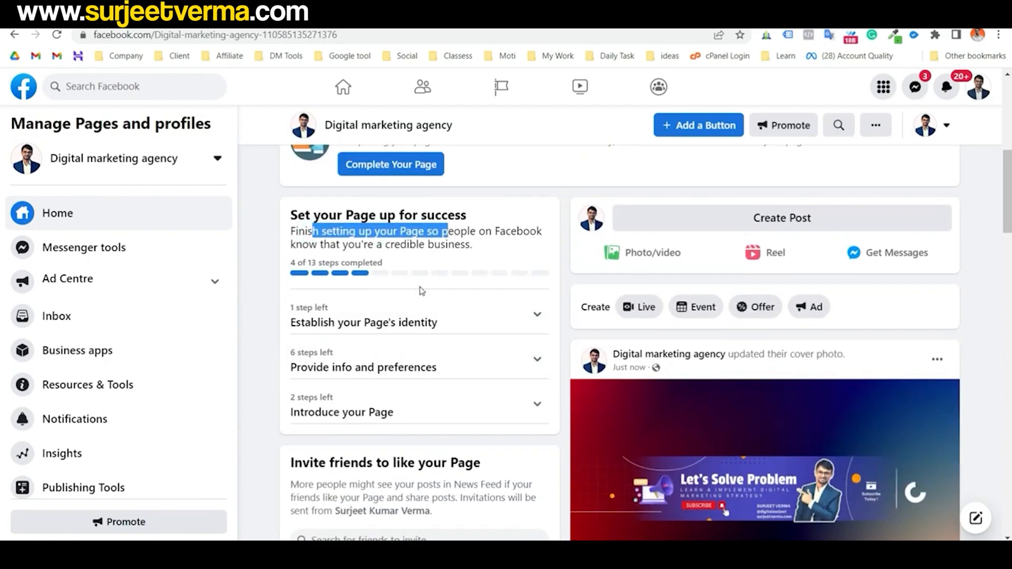
pyautogui.scroll(1, 422, 291)
pyautogui.scroll(-3, 420, 285)
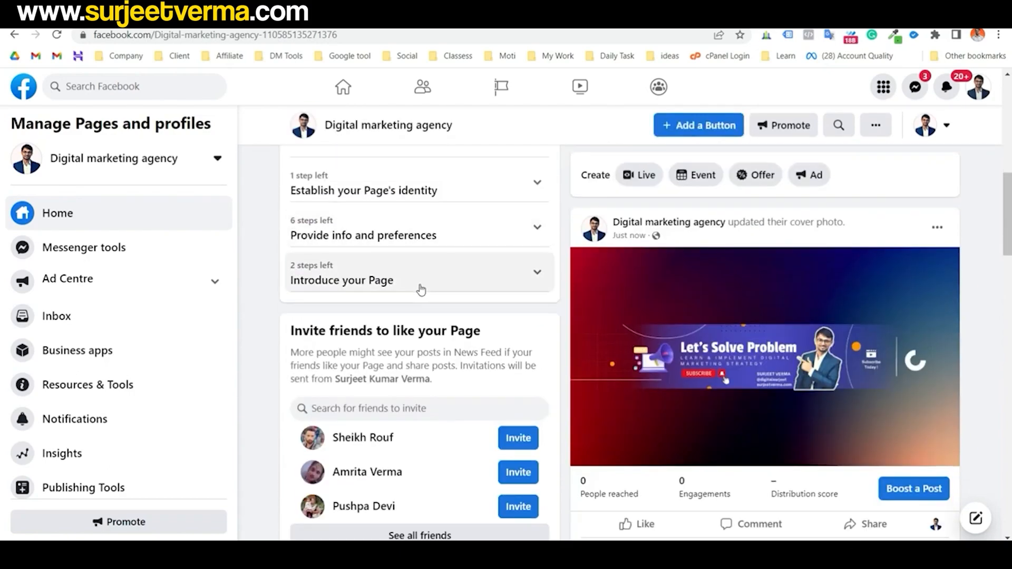
pyautogui.scroll(2, 417, 286)
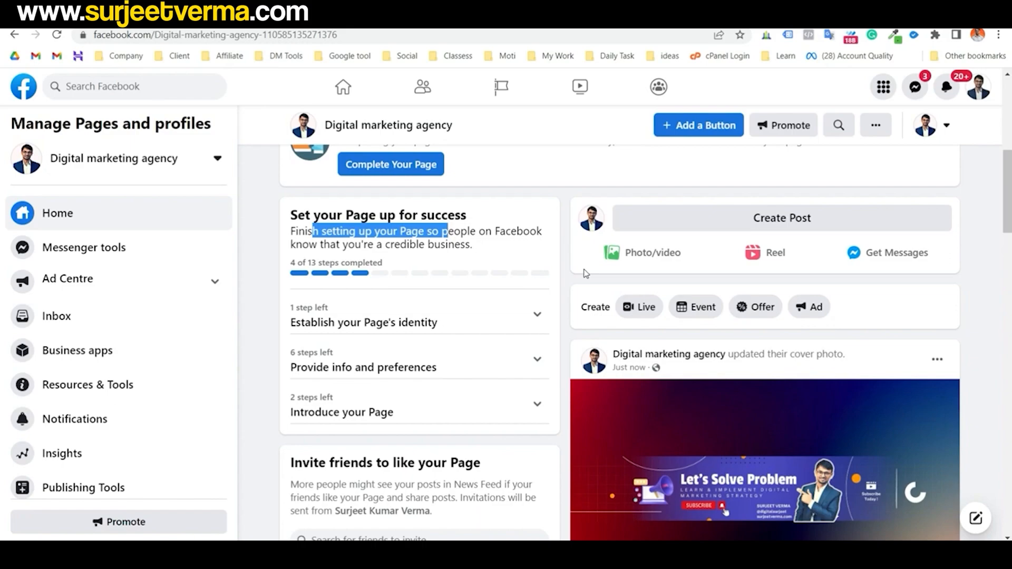
pyautogui.scroll(-5, 835, 369)
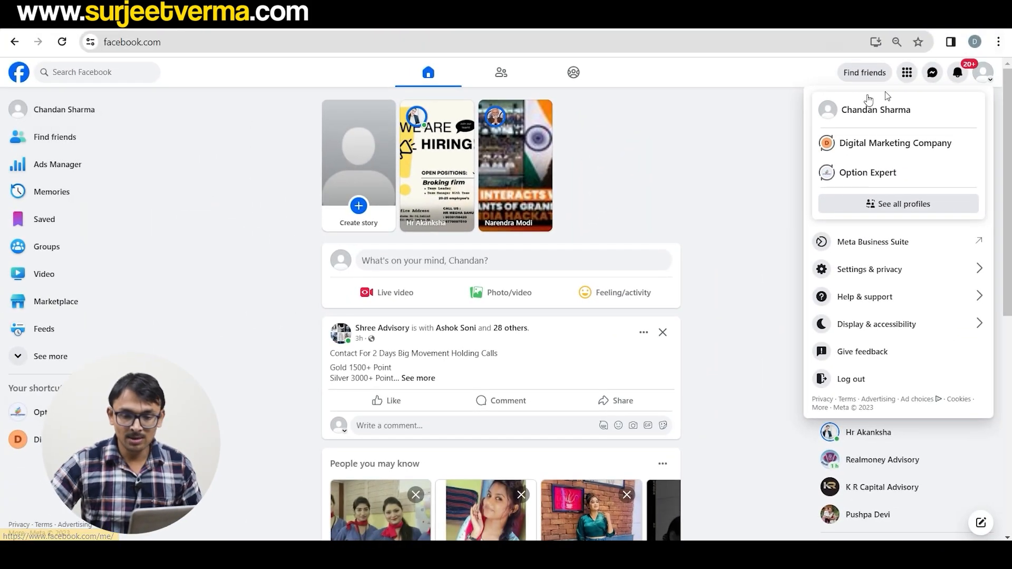
# Open Ads Manager from the Professional section of Facebook's full list of features.
pyautogui.click(907, 74)
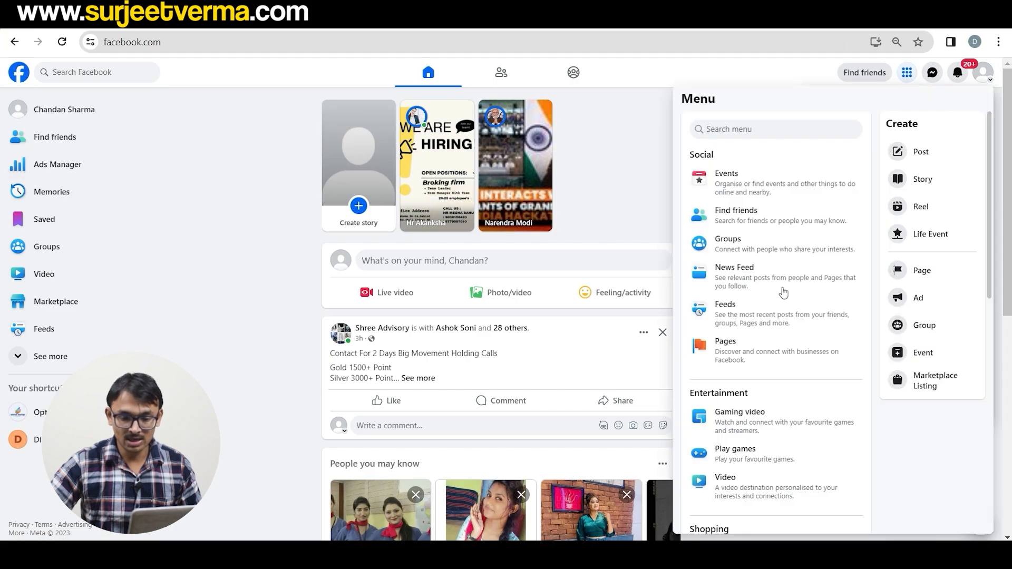
pyautogui.scroll(-10, 797, 369)
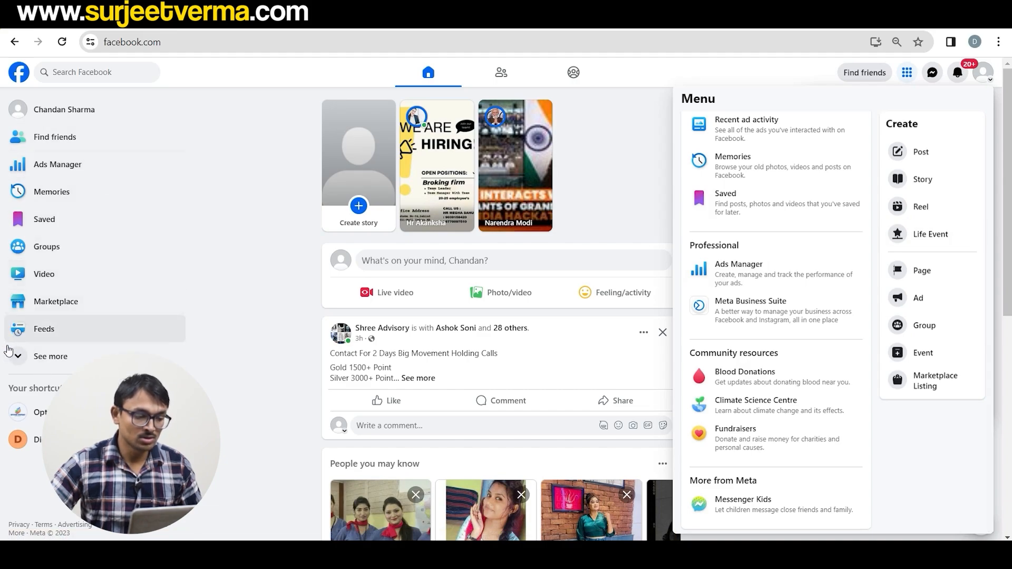
pyautogui.click(769, 276)
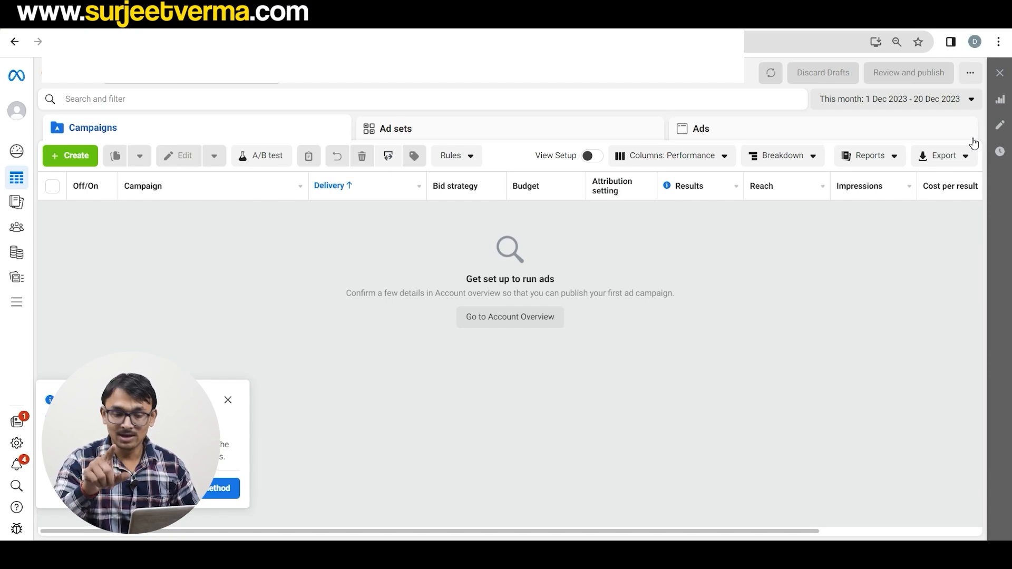
pyautogui.hotkey('ctrl', 'f')
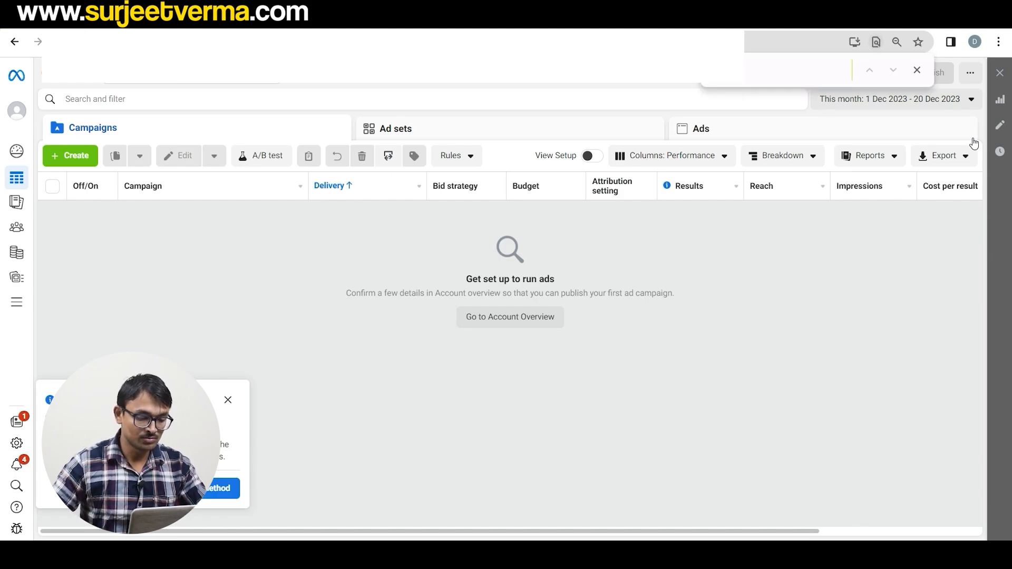
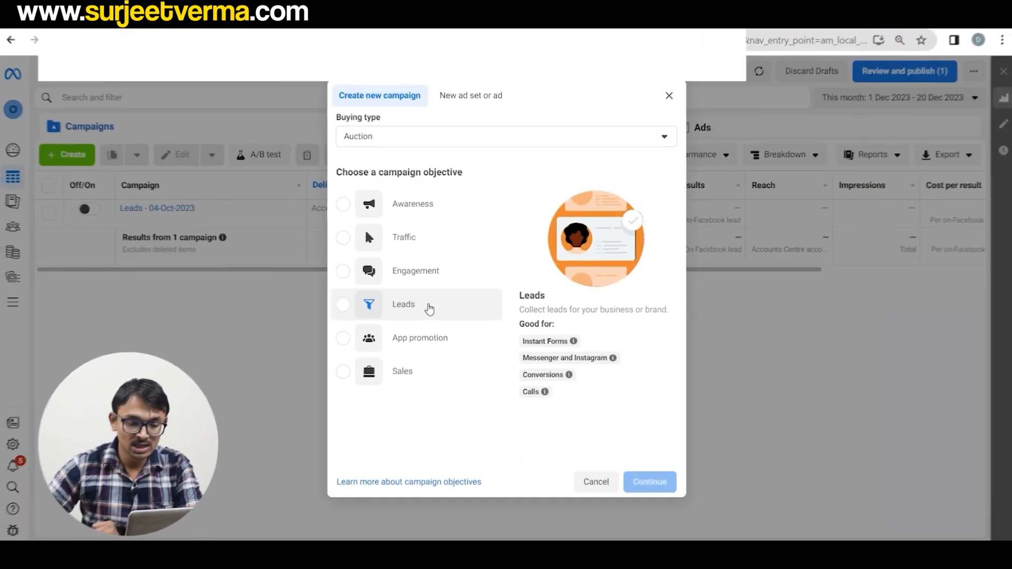
# Create a new Auction campaign with the Leads objective, using the Manual leads campaign setup.
pyautogui.click(347, 342)
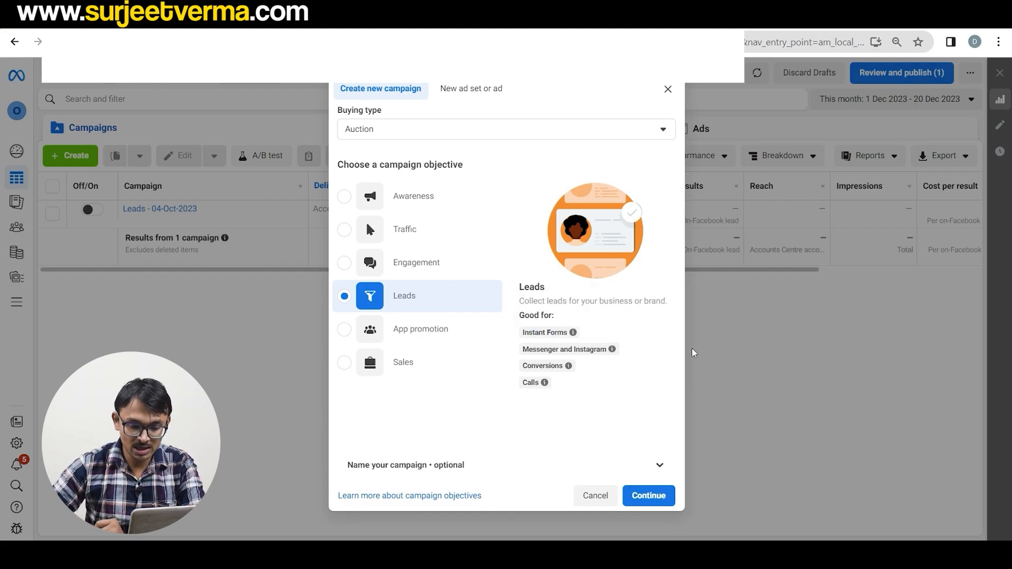
pyautogui.moveTo(544, 382)
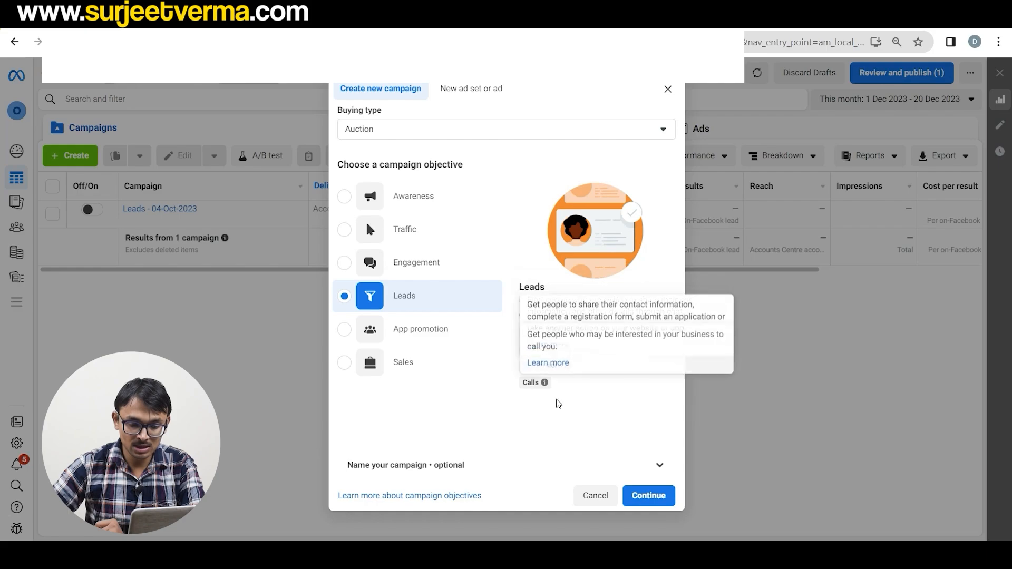
pyautogui.click(646, 495)
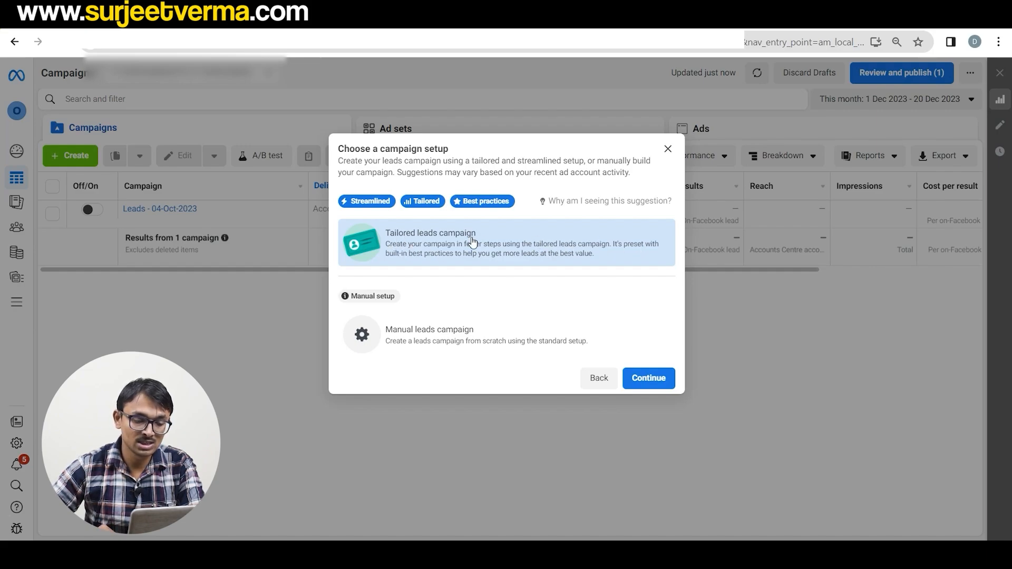
pyautogui.click(499, 337)
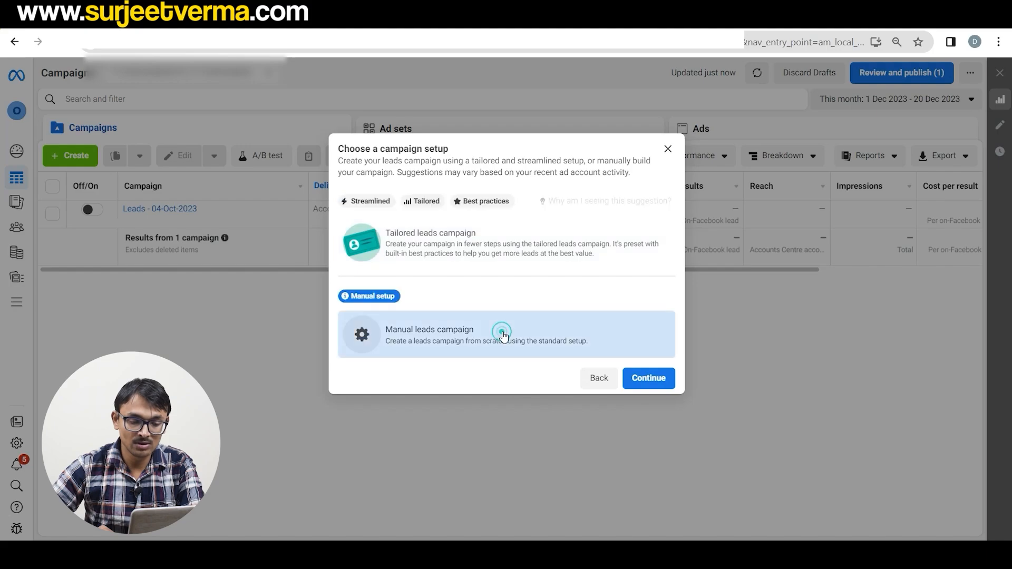
pyautogui.click(648, 383)
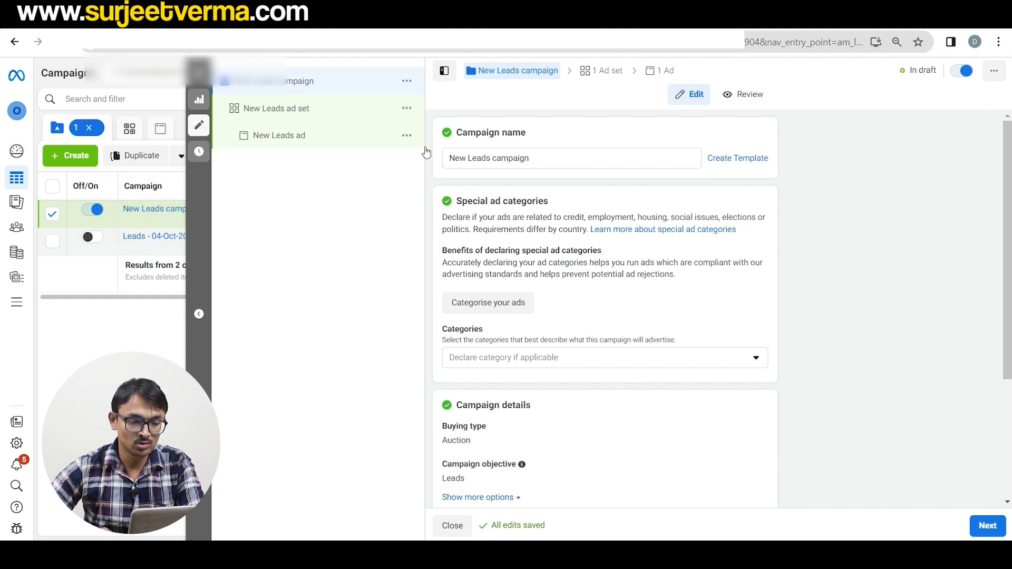
# Name the campaign "20-Dec-2023 - DMA Leads".
pyautogui.tripleClick(495, 159)
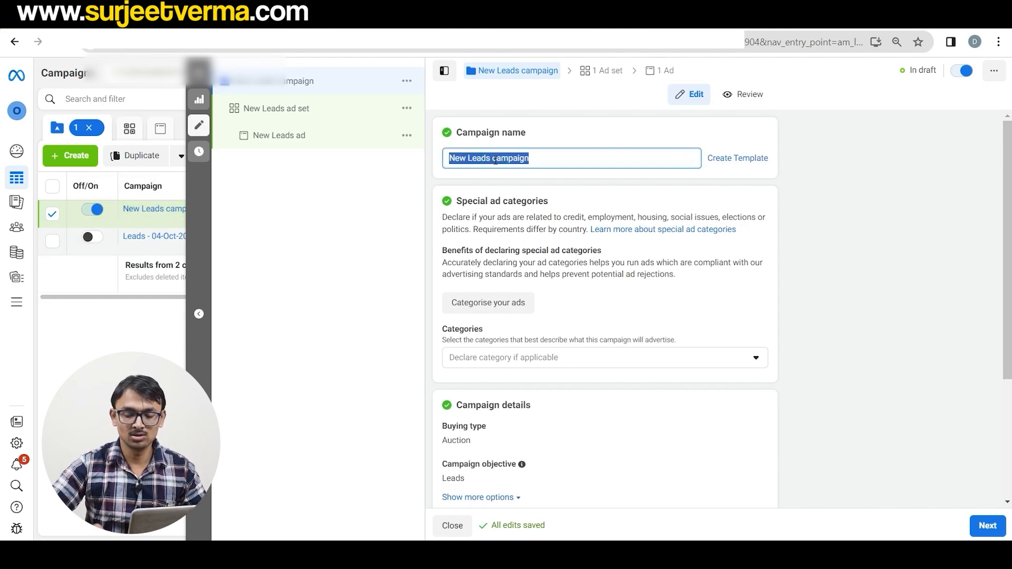
pyautogui.write('20-Dec-2023')
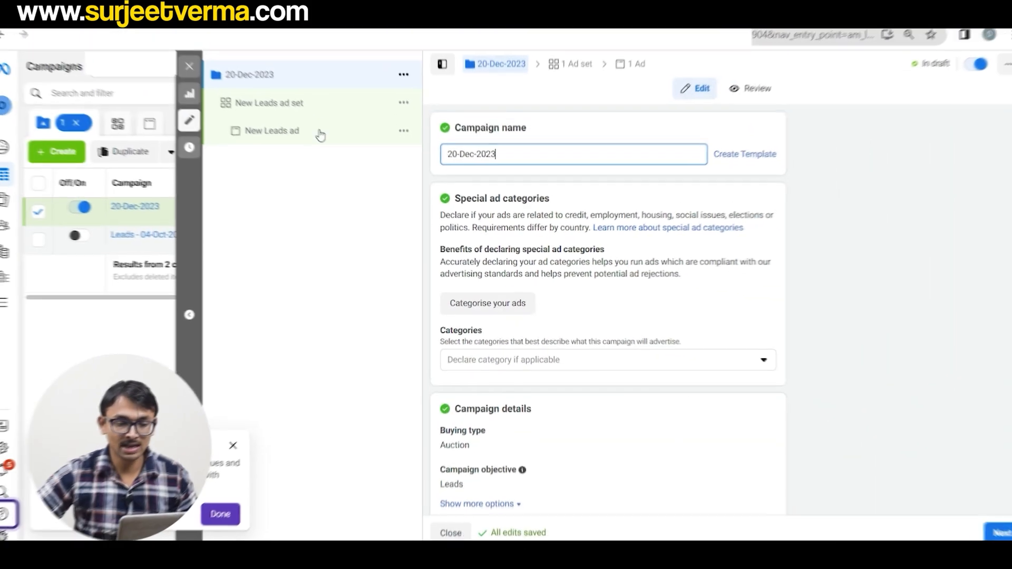
pyautogui.write('-')
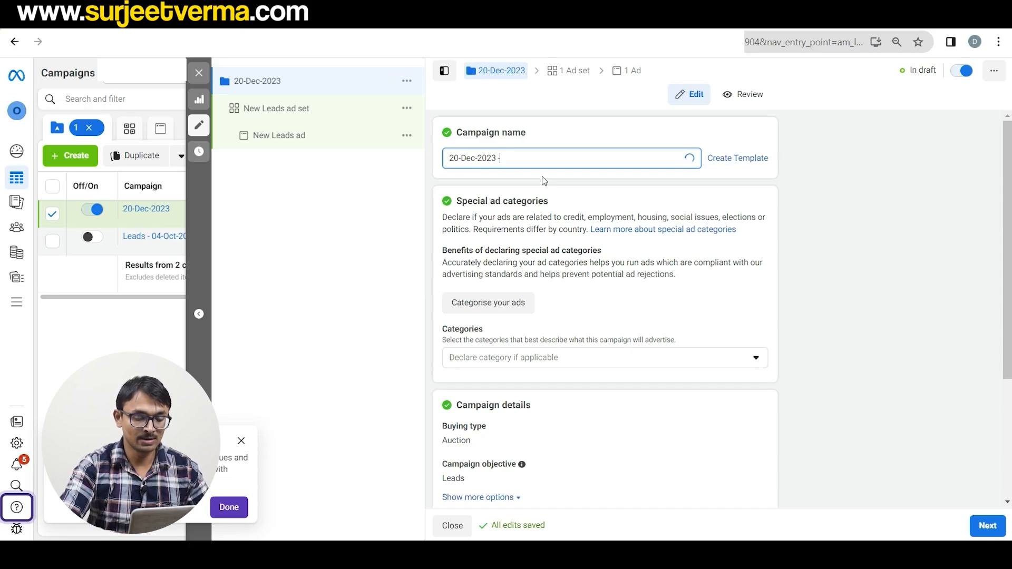
pyautogui.write(' DM')
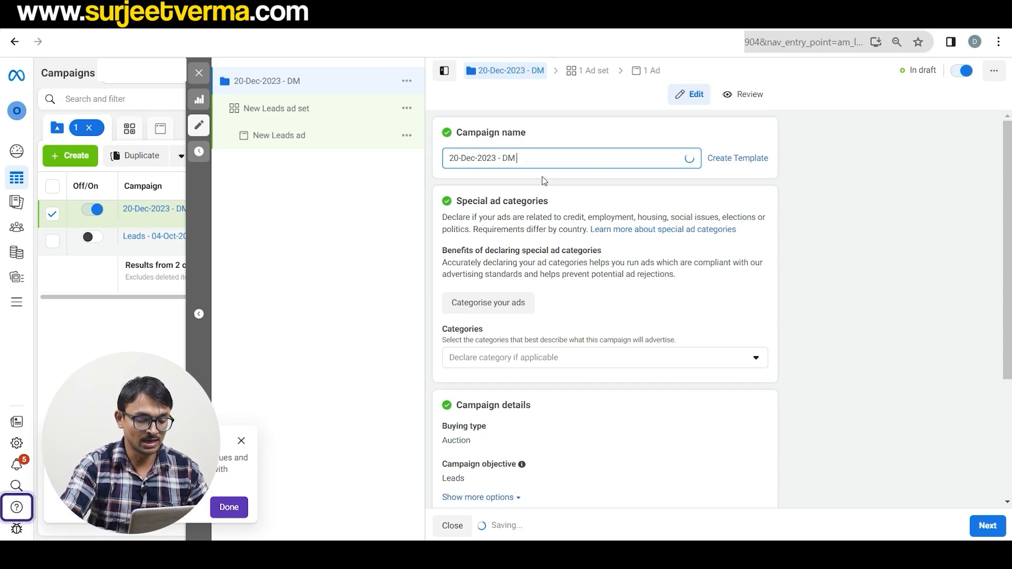
pyautogui.write(' Leads')
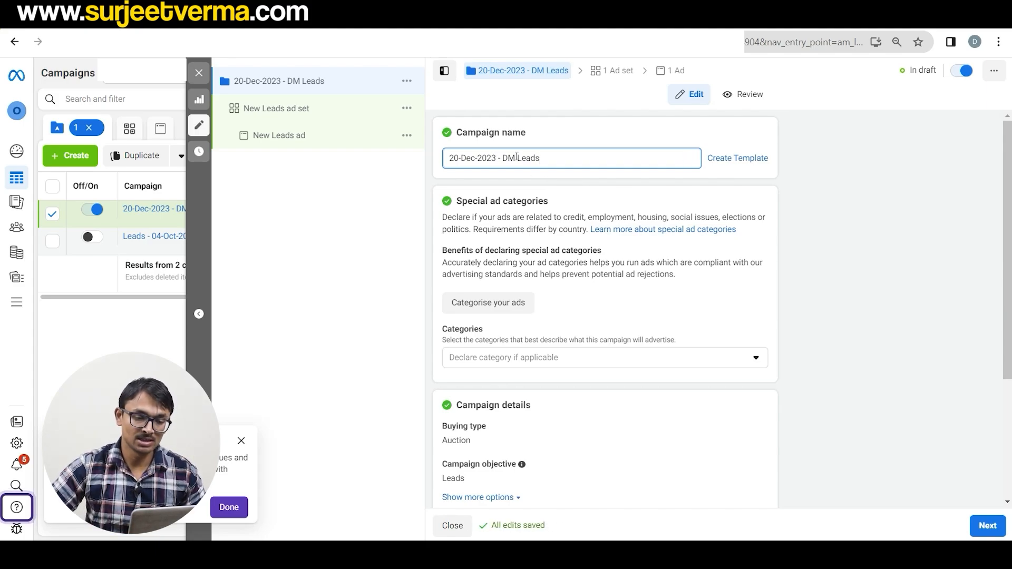
pyautogui.write('A')
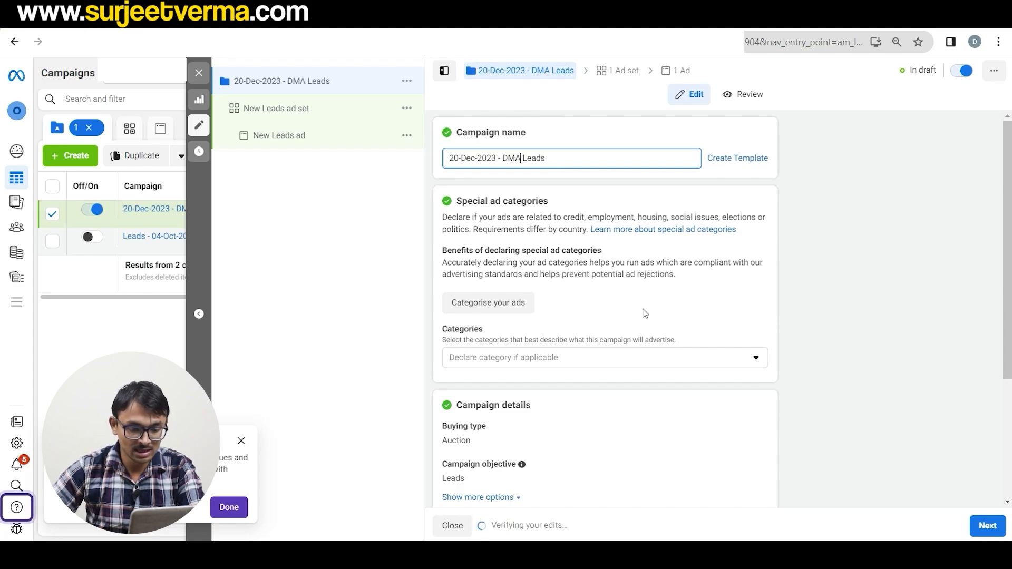
# Review the campaign's special ad category options without declaring any category.
pyautogui.scroll(-3, 644, 312)
pyautogui.scroll(3, 622, 290)
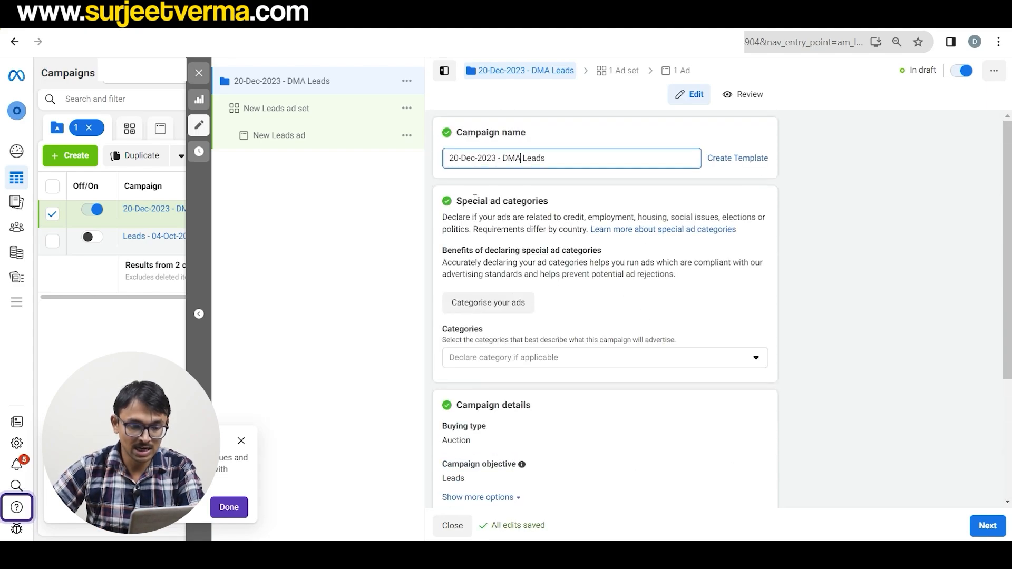
pyautogui.moveTo(474, 201); pyautogui.dragTo(548, 201)
pyautogui.scroll(-1, 602, 295)
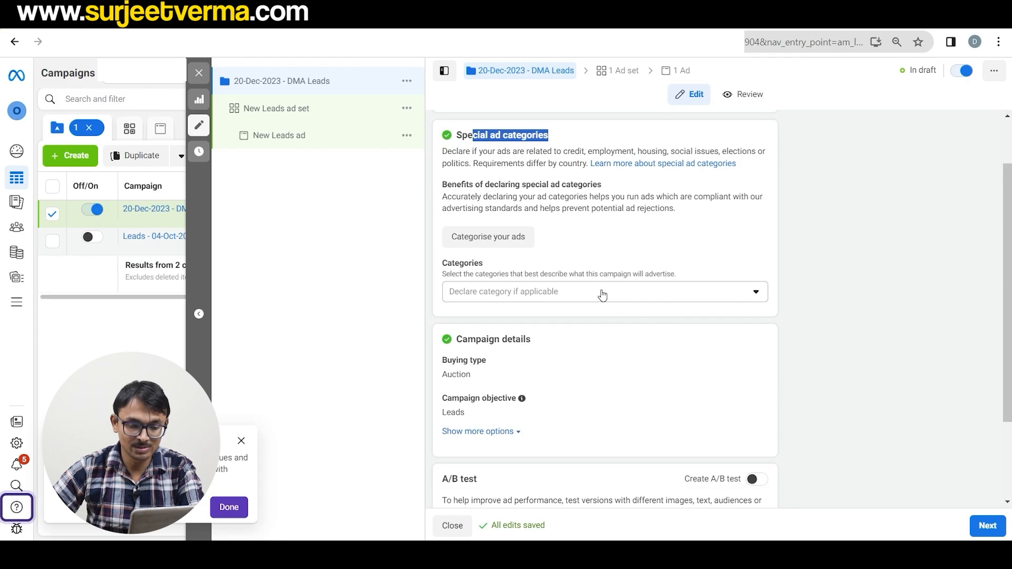
pyautogui.click(749, 295)
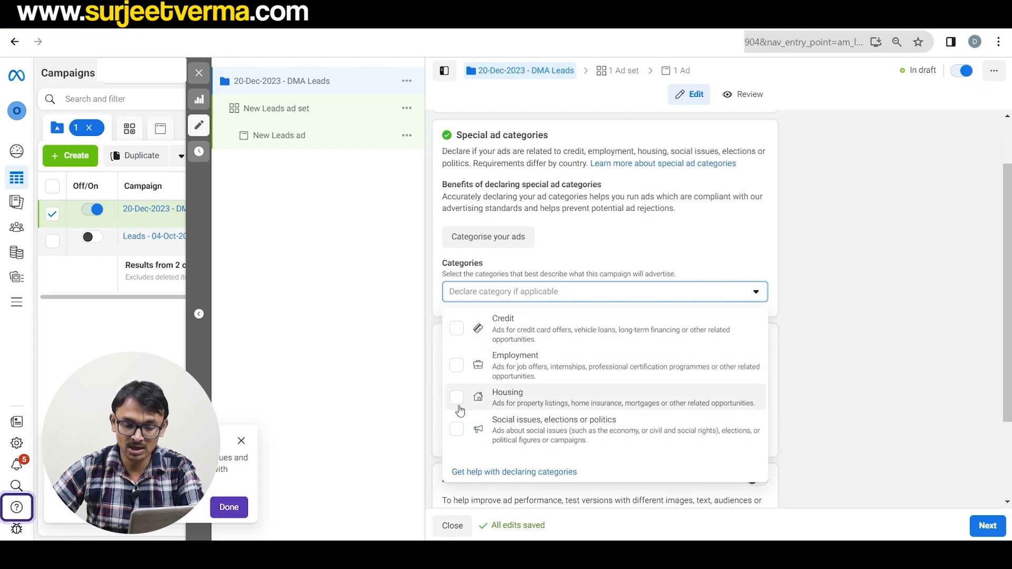
pyautogui.click(752, 292)
# Try the Reservation buying type for the campaign and return it to Auction.
pyautogui.scroll(-3, 718, 264)
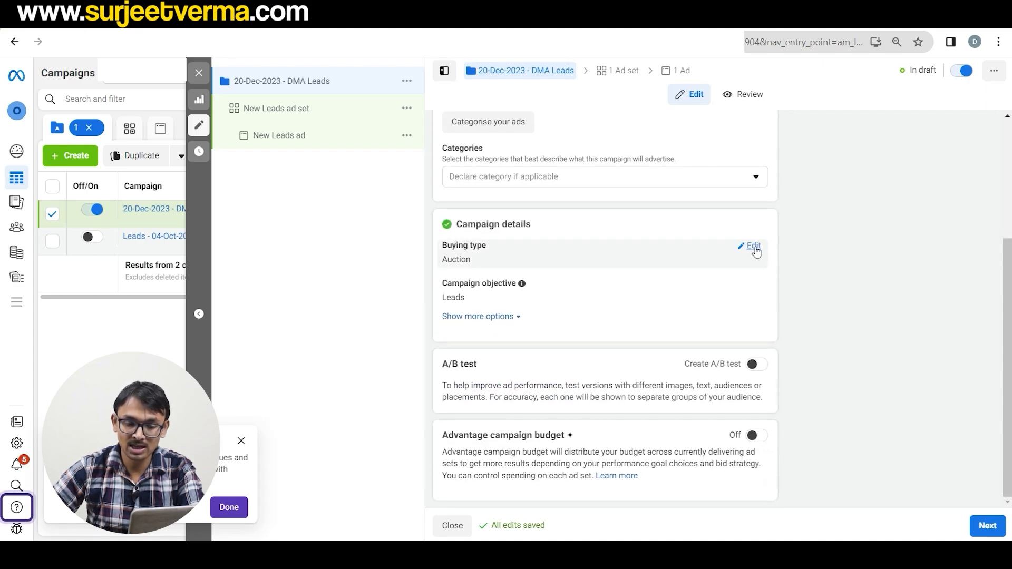
pyautogui.click(753, 250)
pyautogui.click(738, 264)
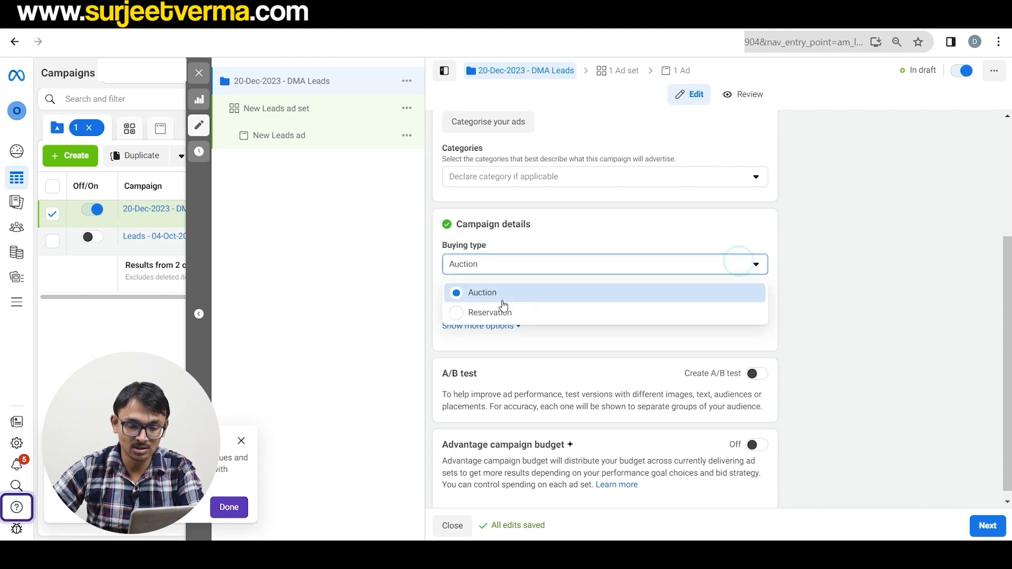
pyautogui.click(735, 263)
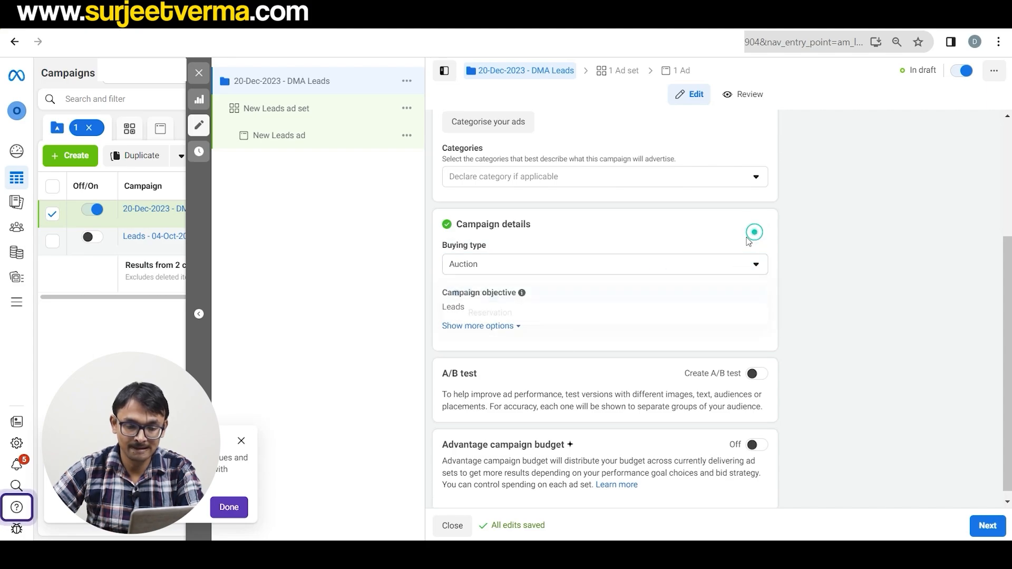
pyautogui.click(653, 264)
pyautogui.click(694, 316)
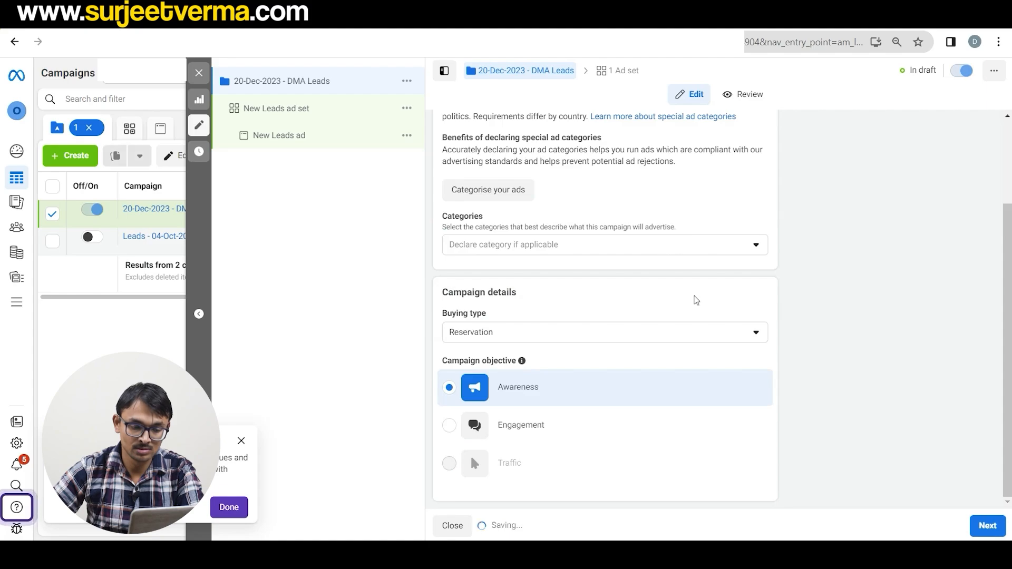
pyautogui.click(672, 331)
pyautogui.click(679, 356)
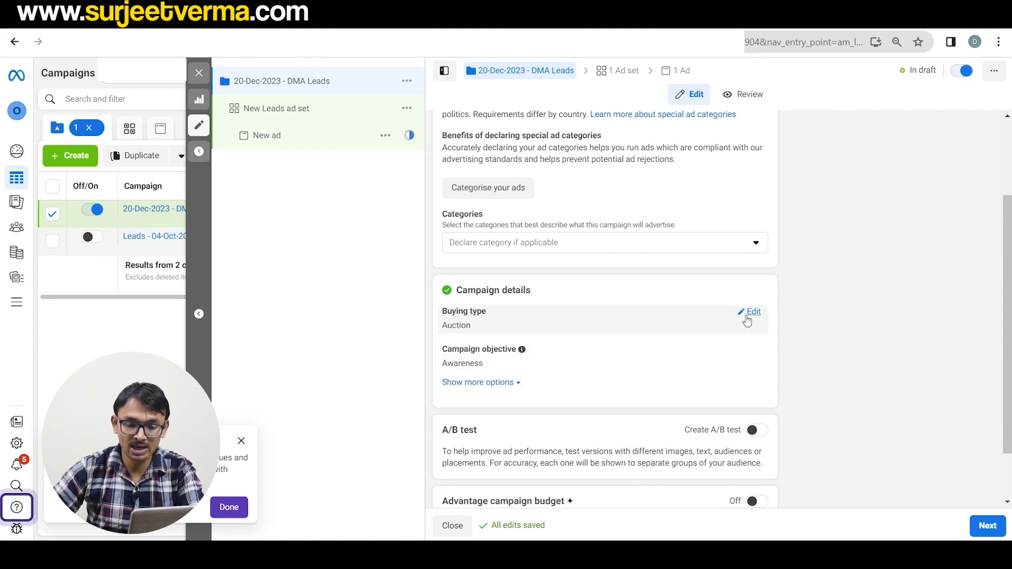
# Review the available buying types again, leaving Auction selected.
pyautogui.click(752, 312)
pyautogui.click(500, 330)
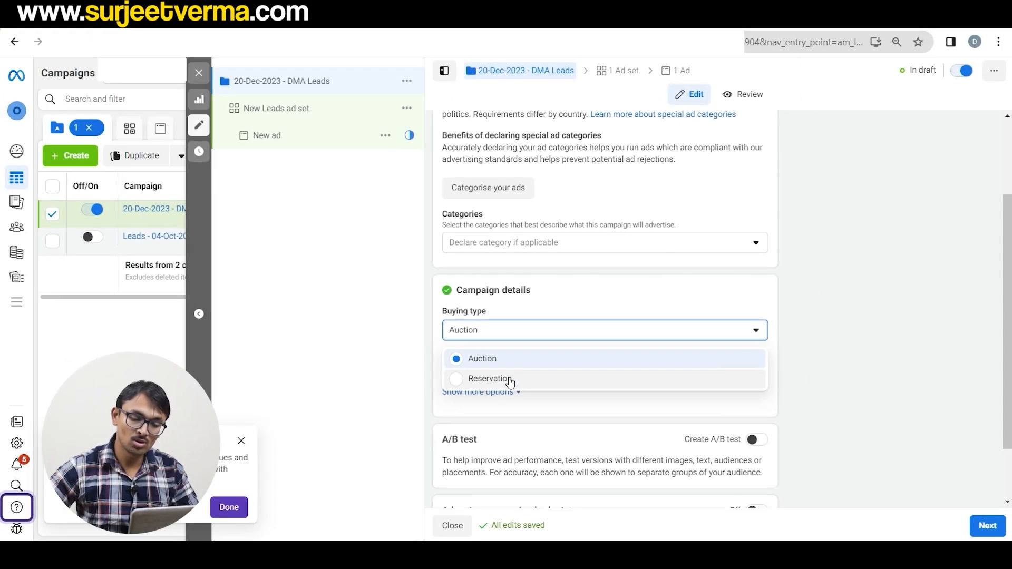
pyautogui.click(401, 278)
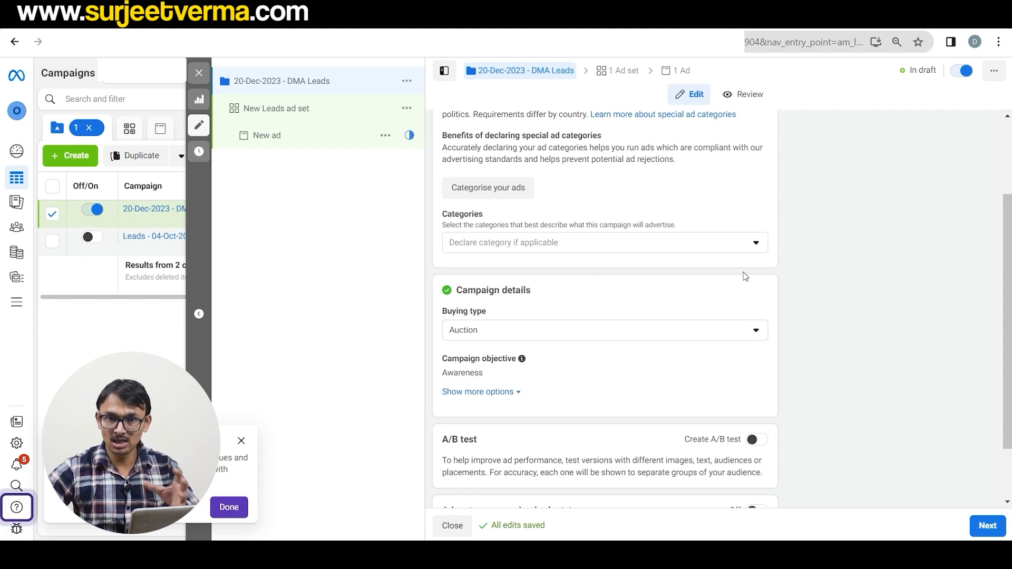
# Open the campaign objective for editing and look through the available objectives.
pyautogui.scroll(-1, 511, 292)
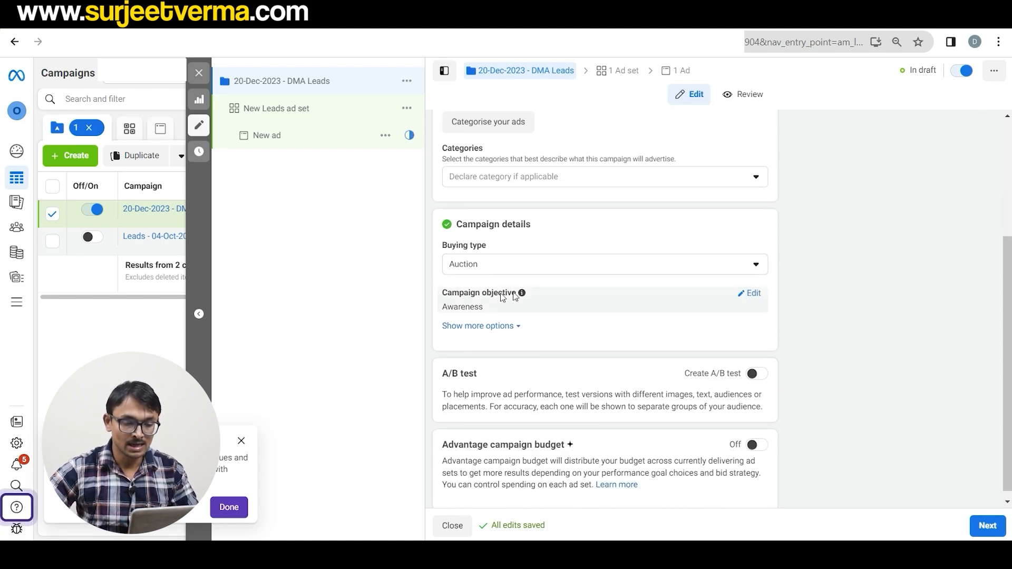
pyautogui.click(753, 295)
pyautogui.scroll(-2, 664, 285)
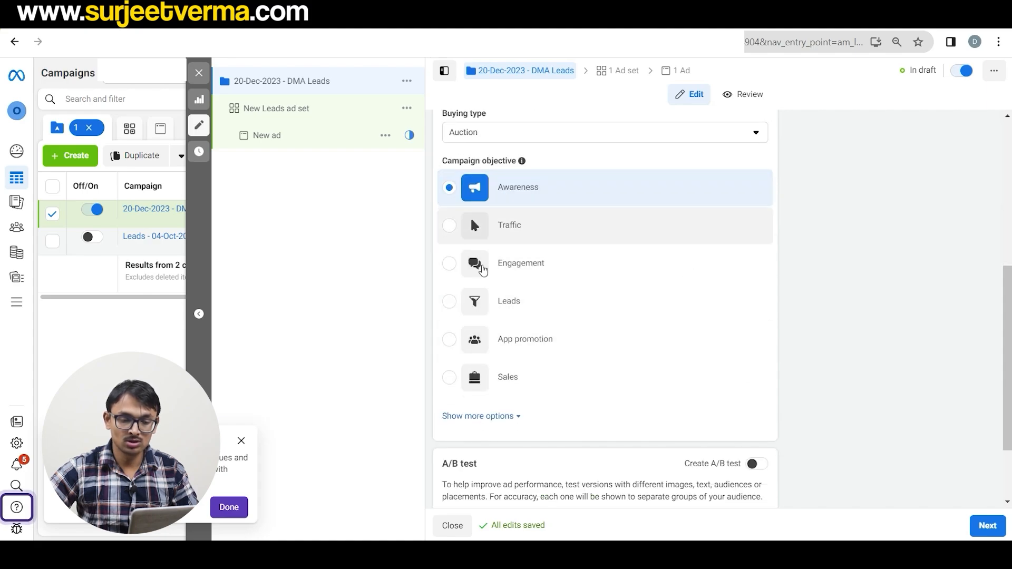
# Switch the buying type to Reservation to compare its objectives, and set it back to Auction.
pyautogui.scroll(1, 596, 336)
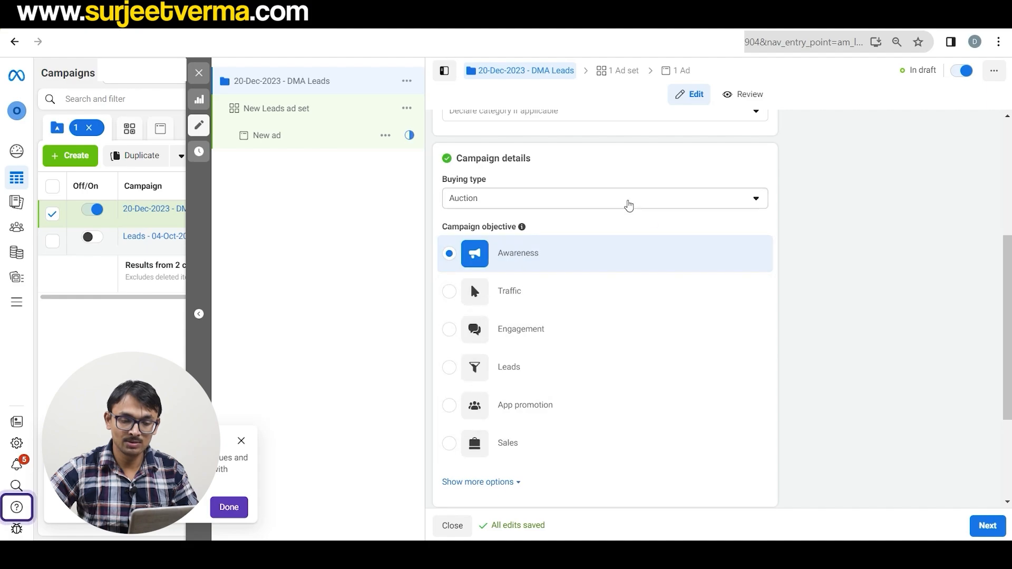
pyautogui.click(629, 205)
pyautogui.click(521, 245)
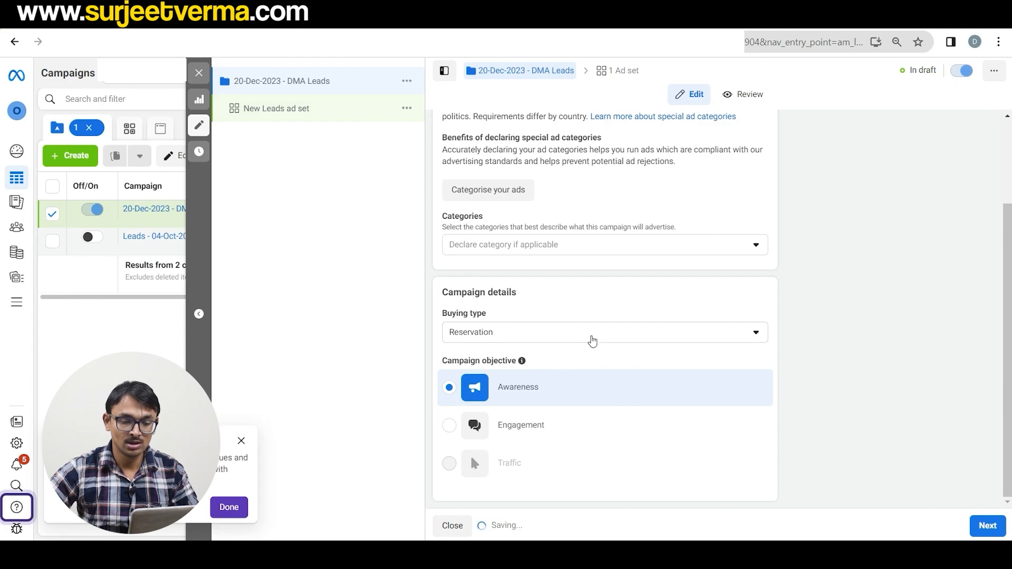
pyautogui.click(587, 333)
pyautogui.click(492, 360)
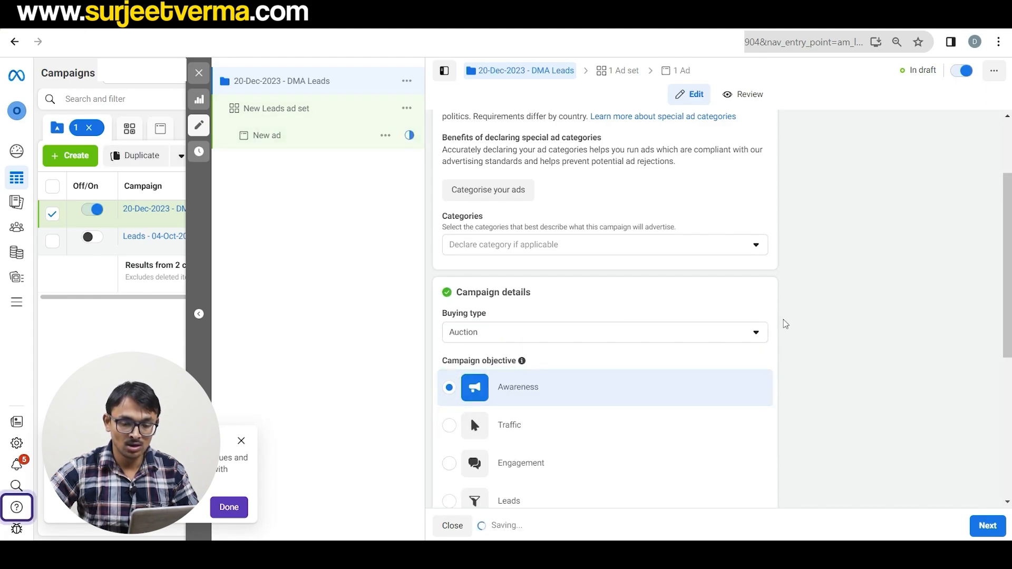
# Set the campaign objective to Leads.
pyautogui.scroll(-5, 790, 325)
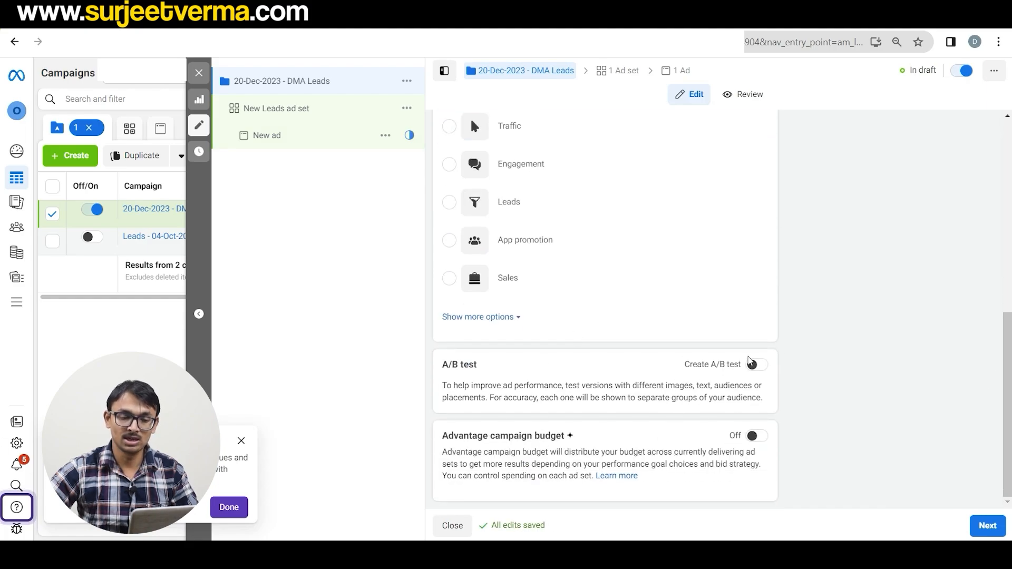
pyautogui.scroll(1, 762, 343)
pyautogui.scroll(2, 554, 290)
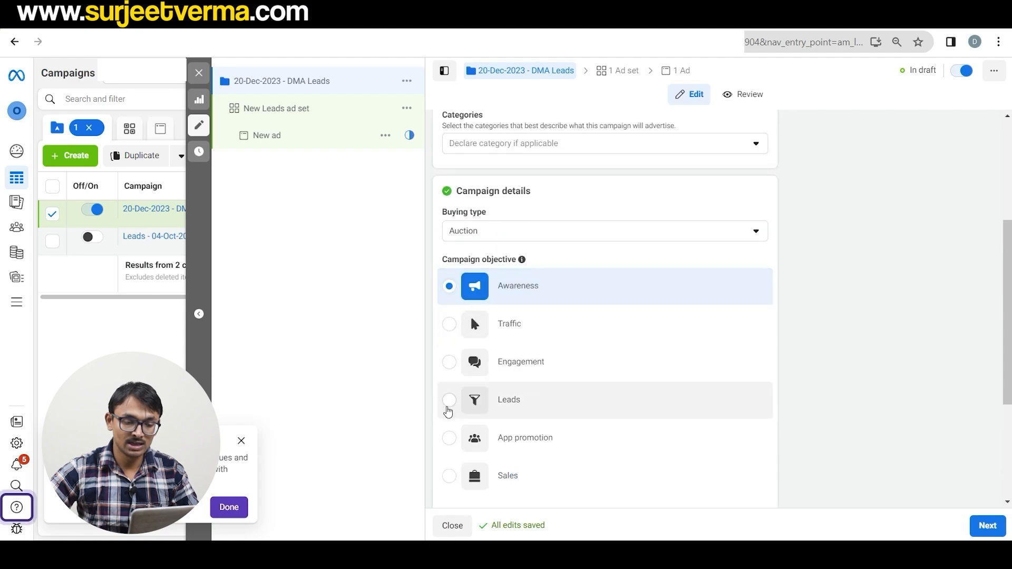
pyautogui.click(448, 397)
# Examine the campaign's A/B test description and the Facebook Ads Hierarchy diagram, and return to Ads Manager.
pyautogui.scroll(-3, 813, 418)
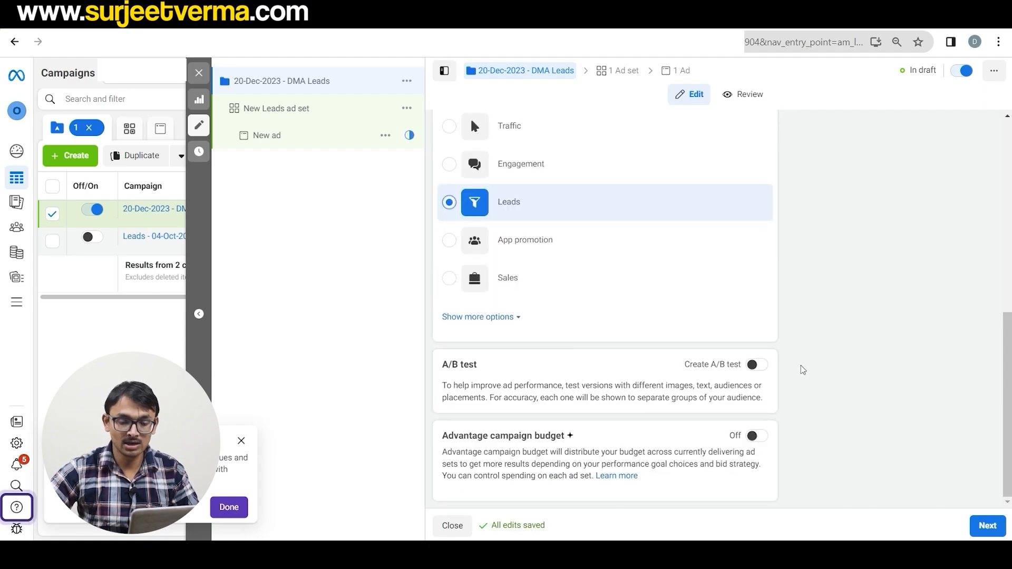
pyautogui.moveTo(483, 388); pyautogui.dragTo(654, 389)
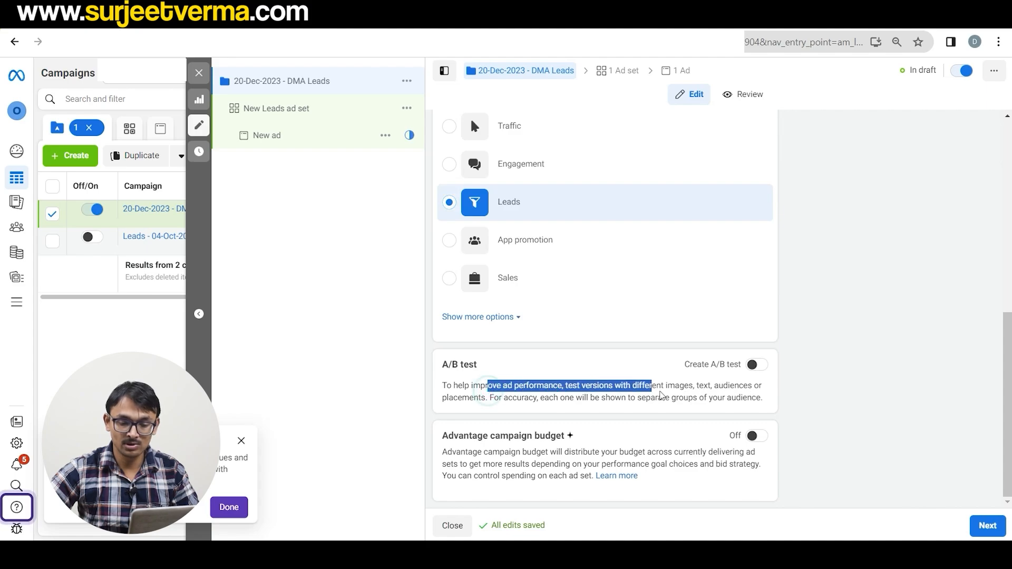
pyautogui.click(691, 395)
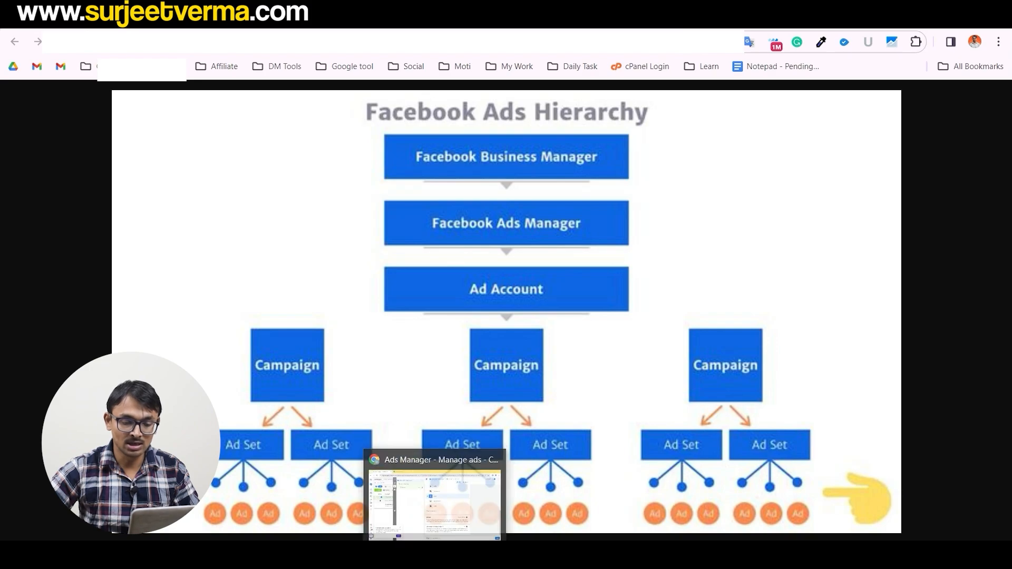
pyautogui.click(458, 490)
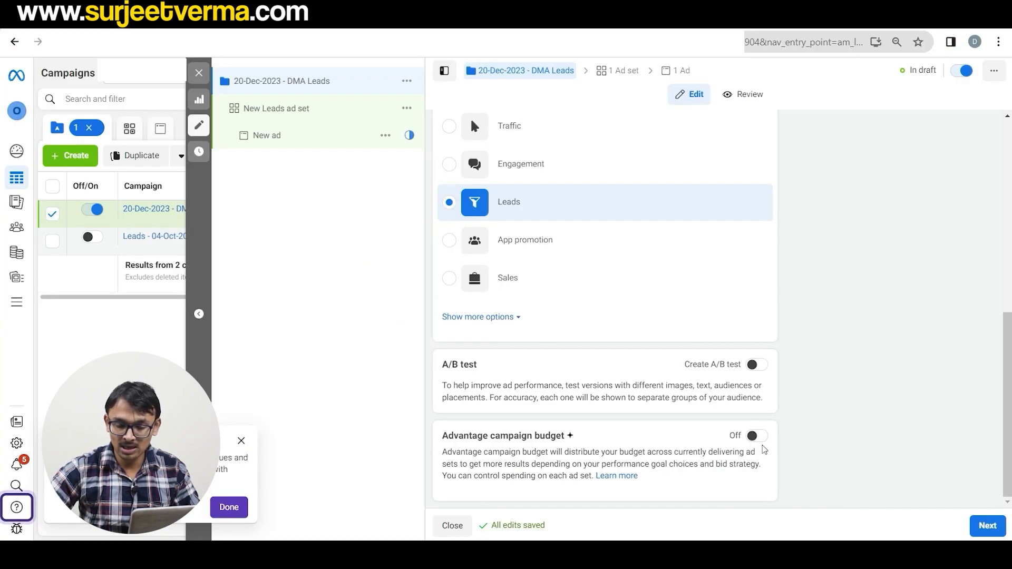
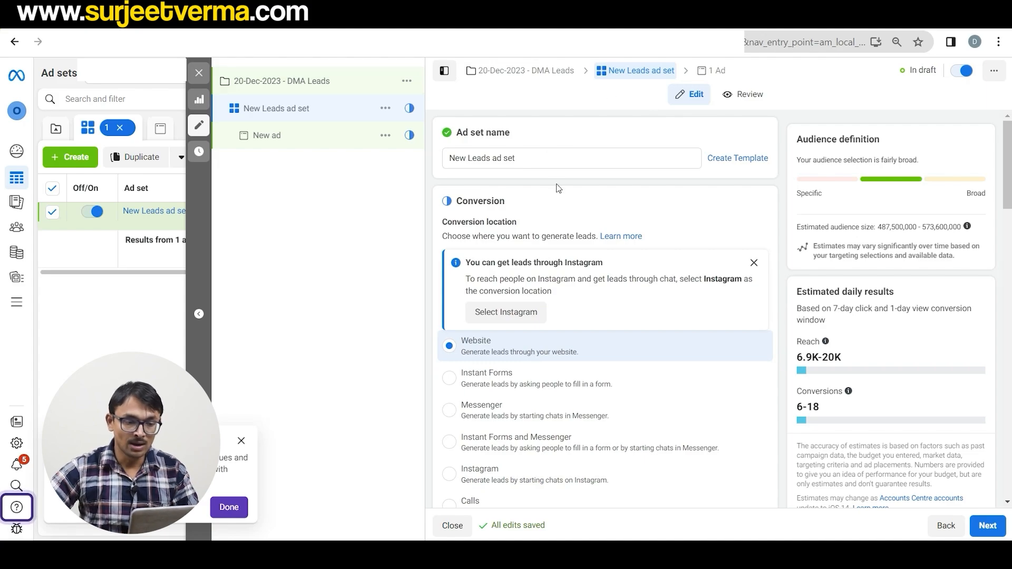
# Name the ad set "India City" and set its conversion location to Instant Forms and Messenger.
pyautogui.tripleClick(507, 158)
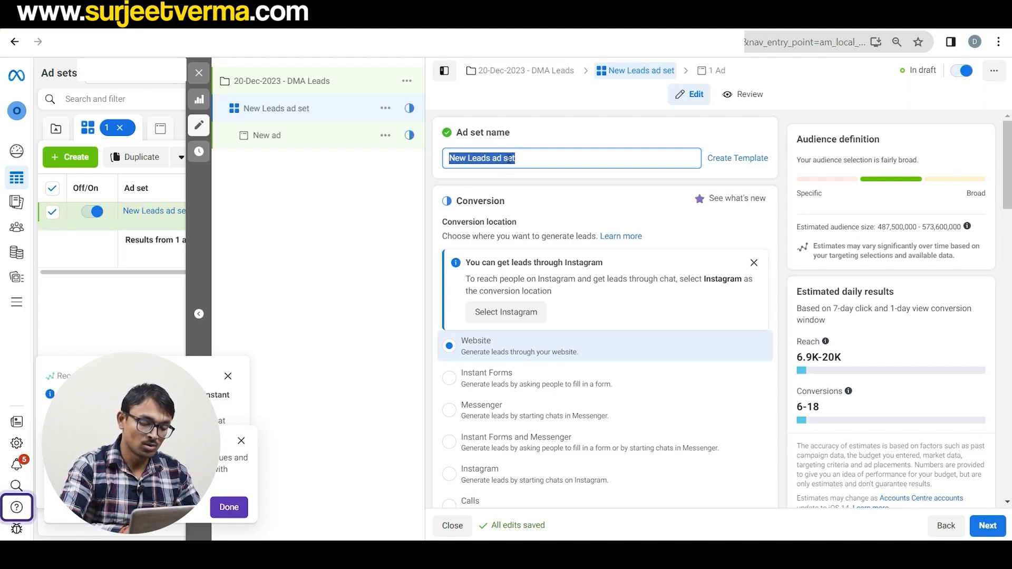
pyautogui.write('India City')
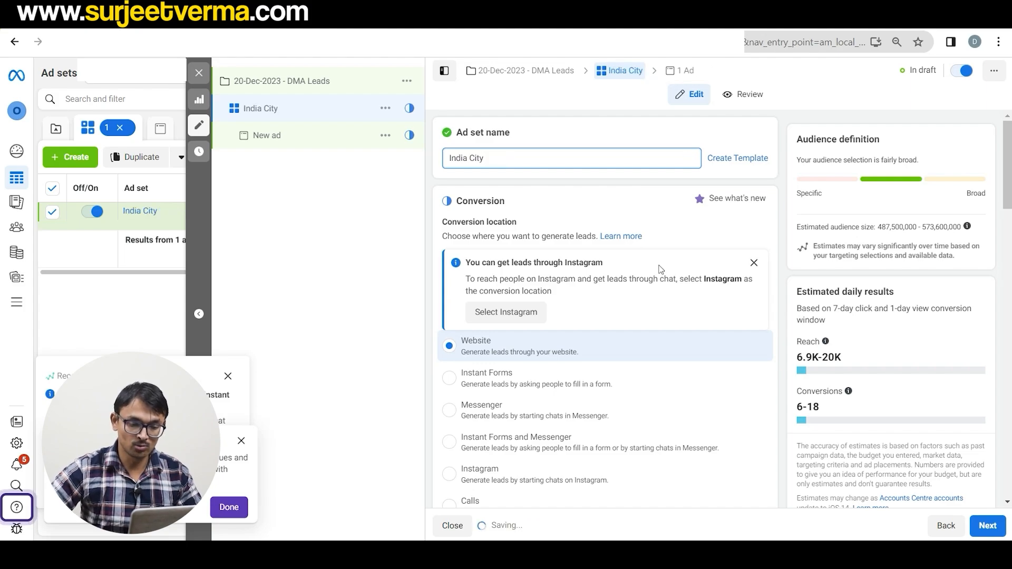
pyautogui.scroll(-3, 641, 274)
pyautogui.scroll(3, 482, 248)
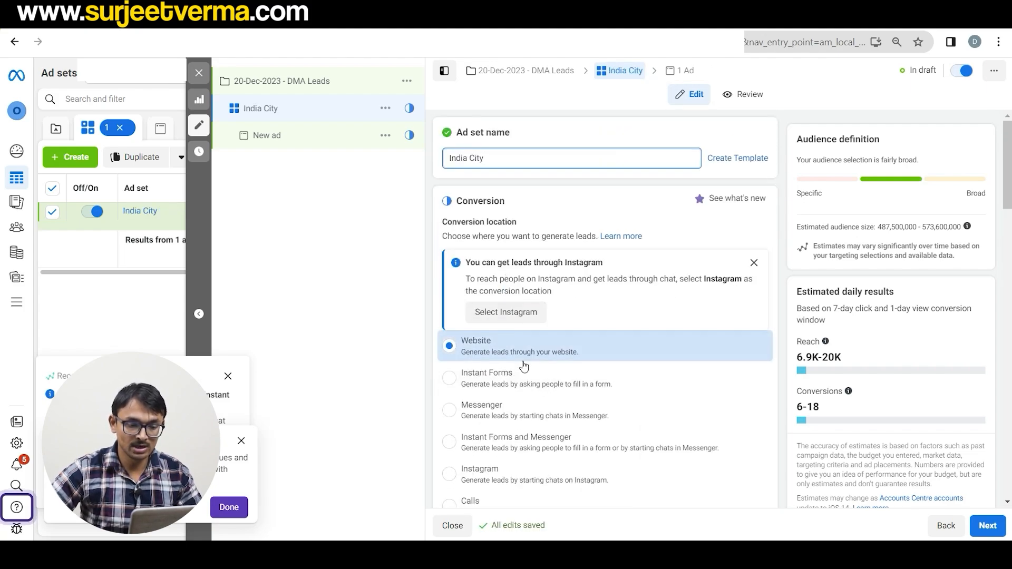
pyautogui.scroll(-3, 523, 366)
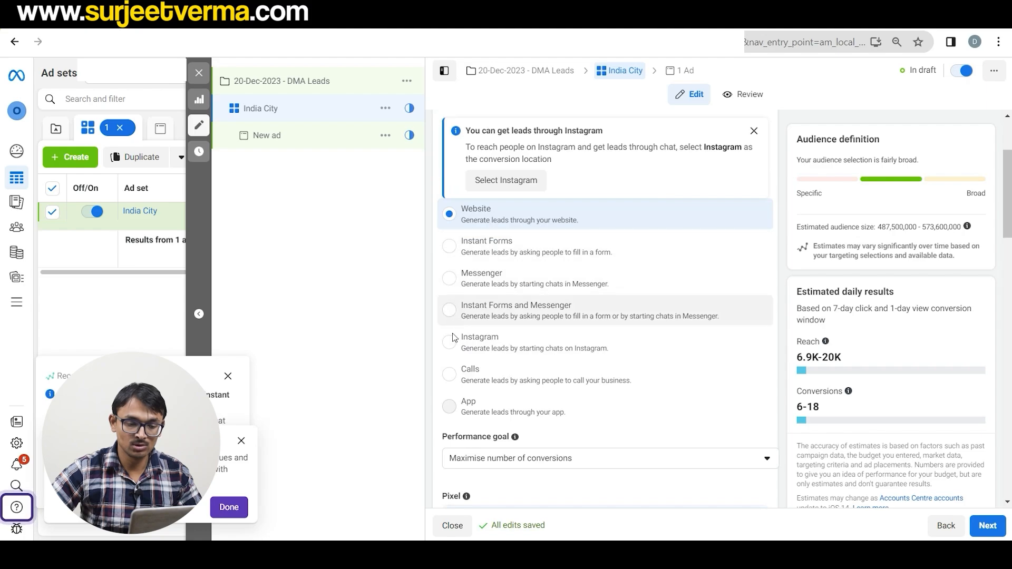
pyautogui.click(449, 313)
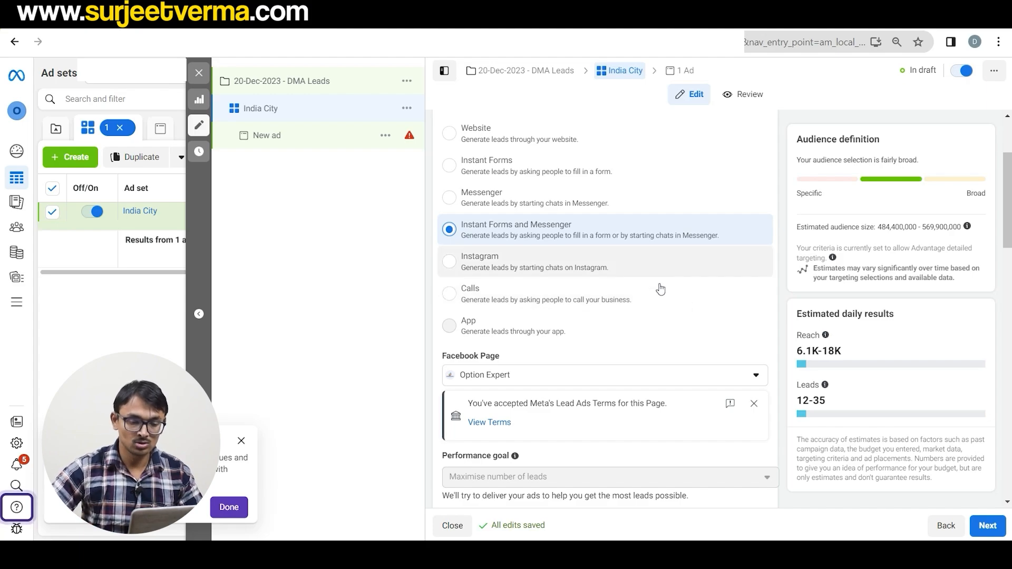
# Choose Digital Marketing Company as the ad set's Facebook Page.
pyautogui.scroll(-3, 705, 308)
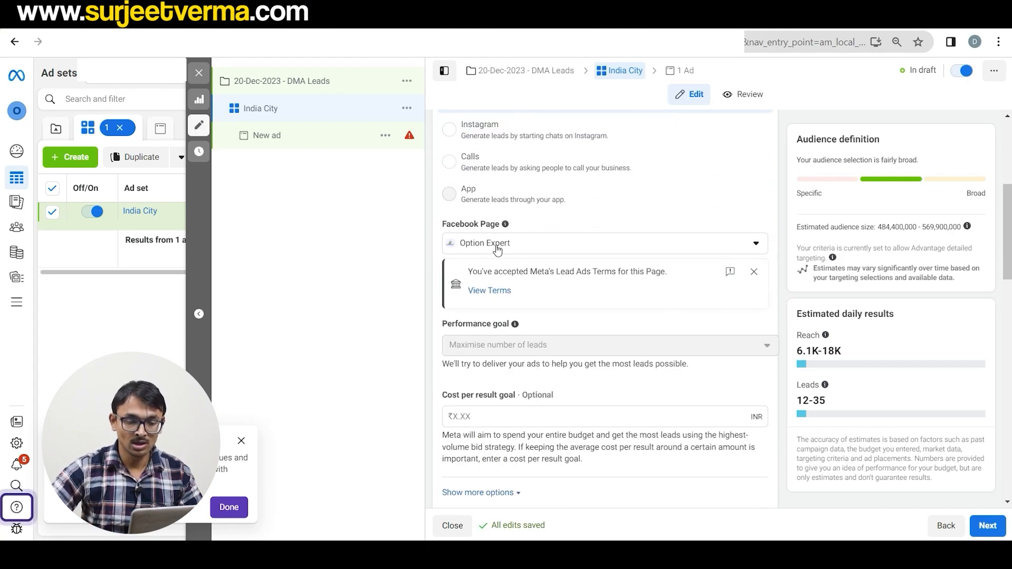
pyautogui.click(568, 244)
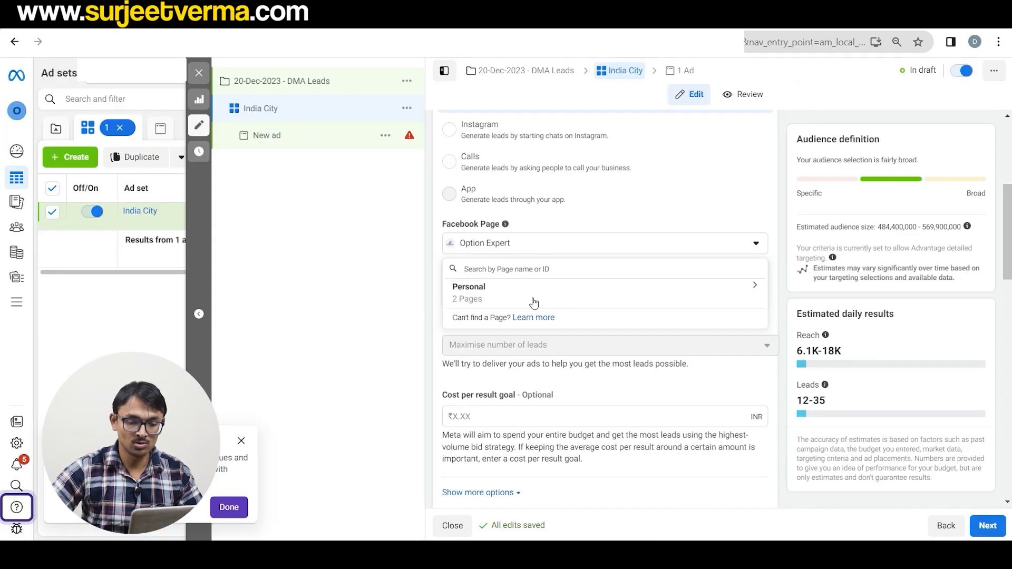
pyautogui.click(601, 298)
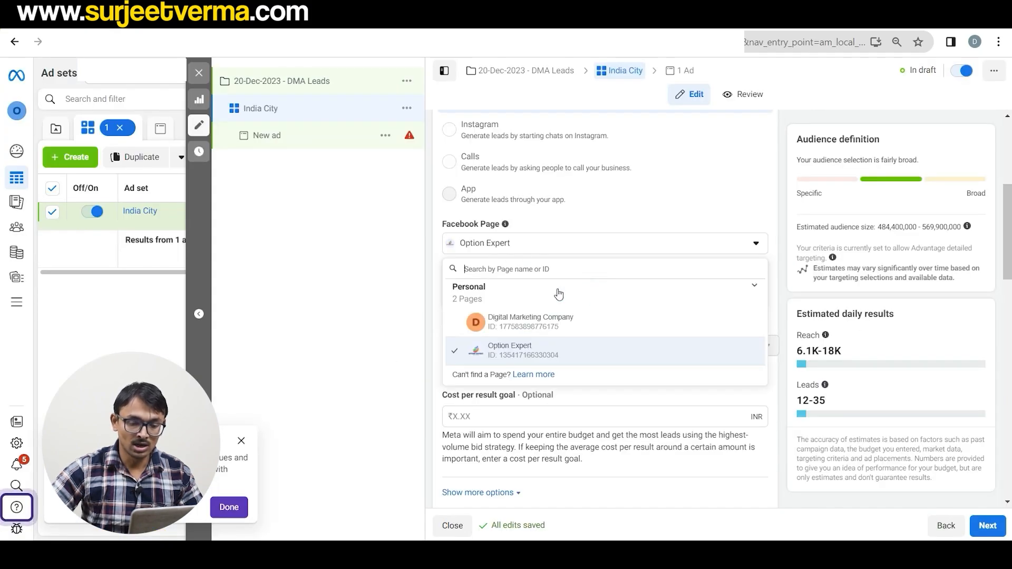
pyautogui.click(545, 324)
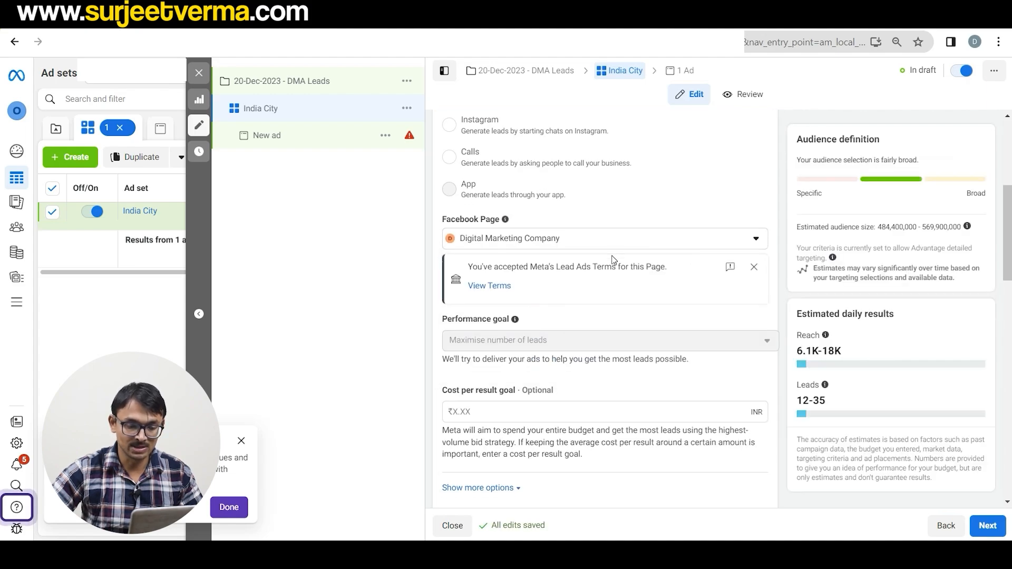
# Examine the ad set's performance goal and optional cost per result goal.
pyautogui.scroll(-1, 613, 260)
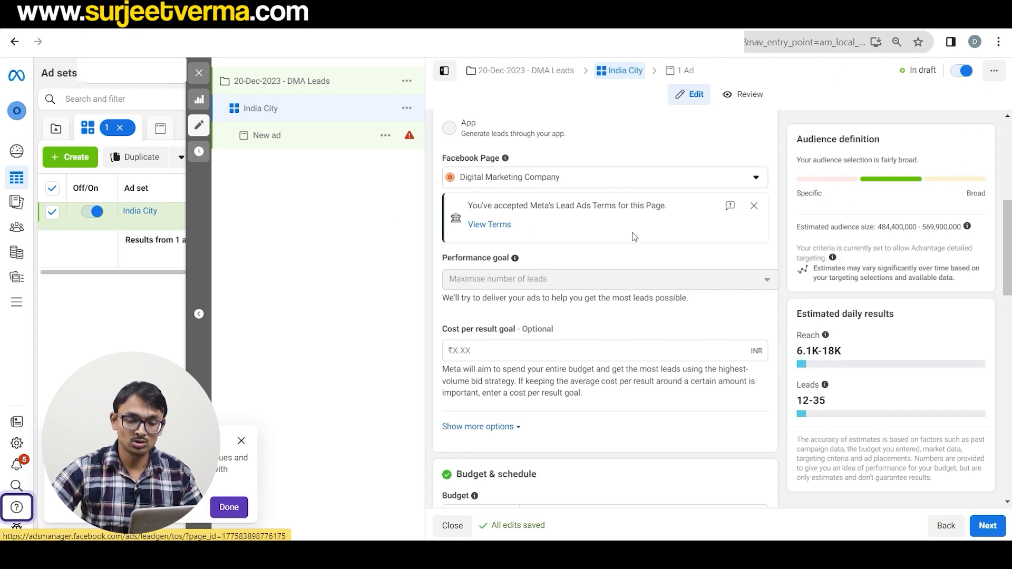
pyautogui.scroll(-3, 594, 235)
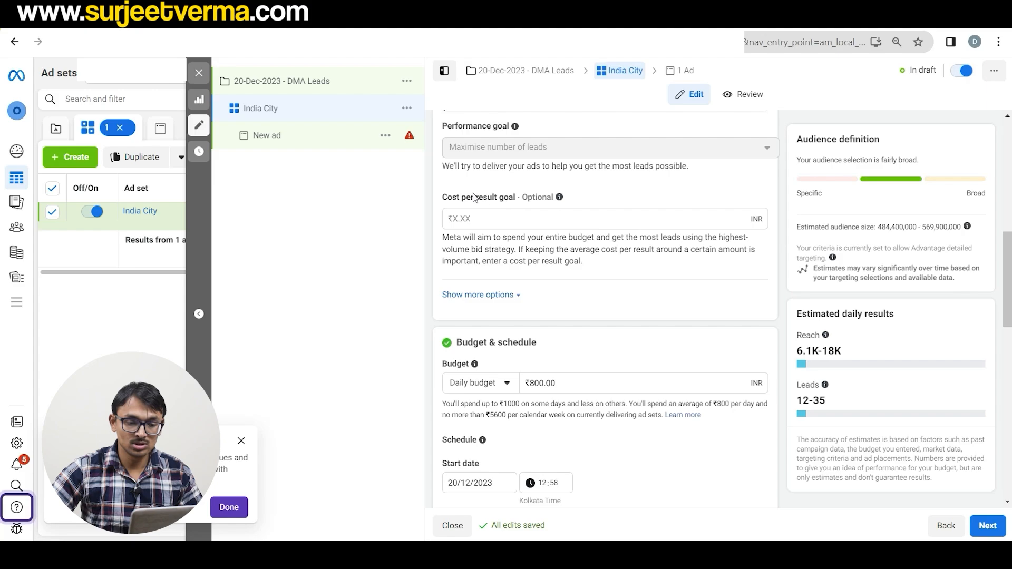
pyautogui.click(493, 212)
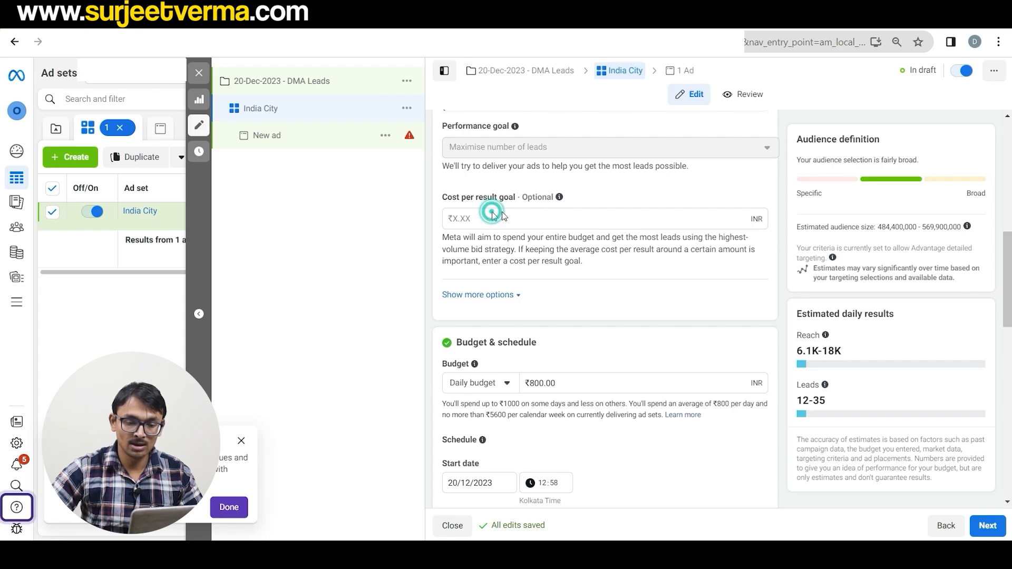
pyautogui.click(534, 199)
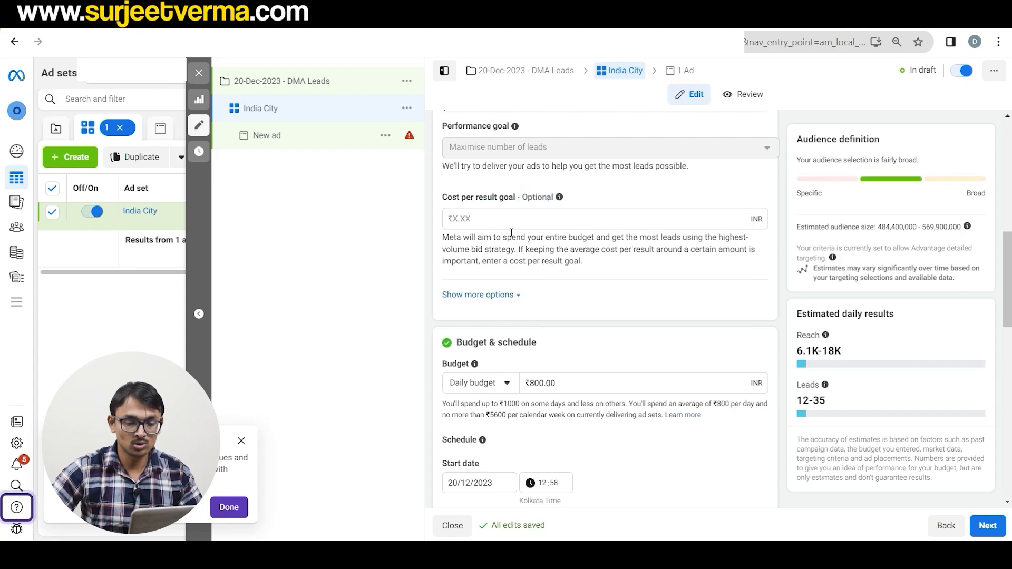
# Set the ad set's daily budget to ₹500.
pyautogui.scroll(-3, 519, 229)
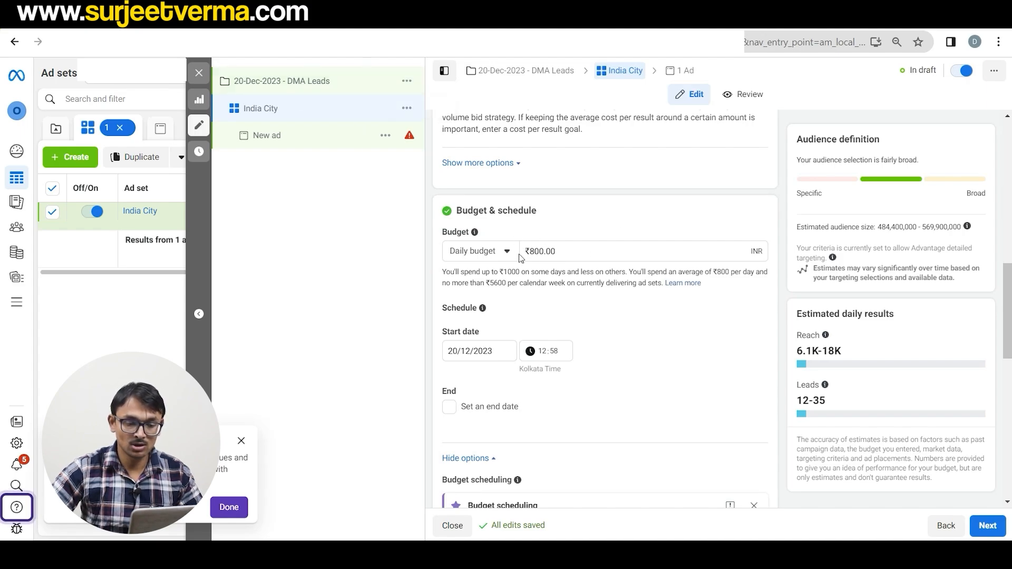
pyautogui.click(529, 249)
pyautogui.tripleClick(596, 255)
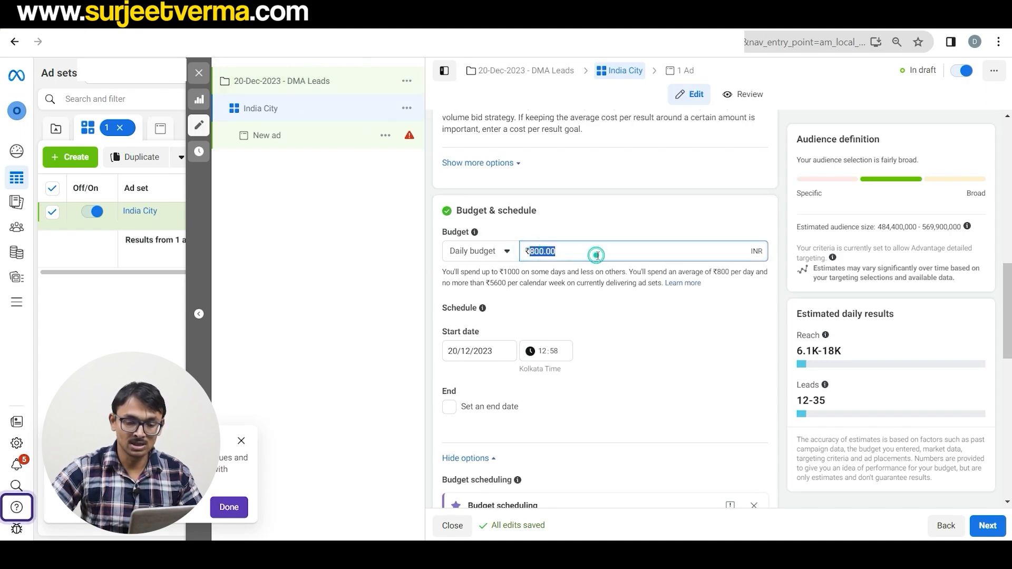
pyautogui.write('50')
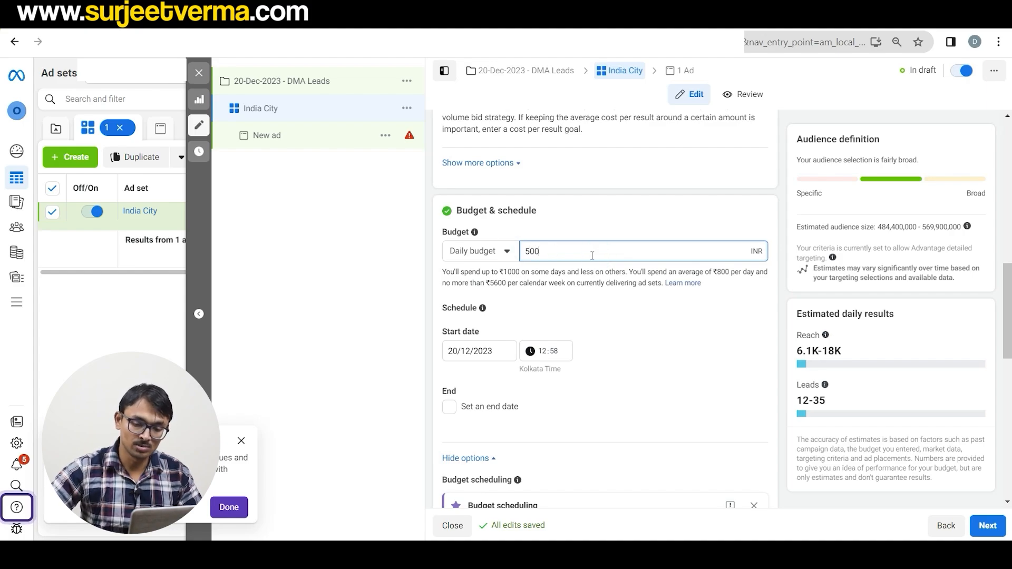
pyautogui.write('0')
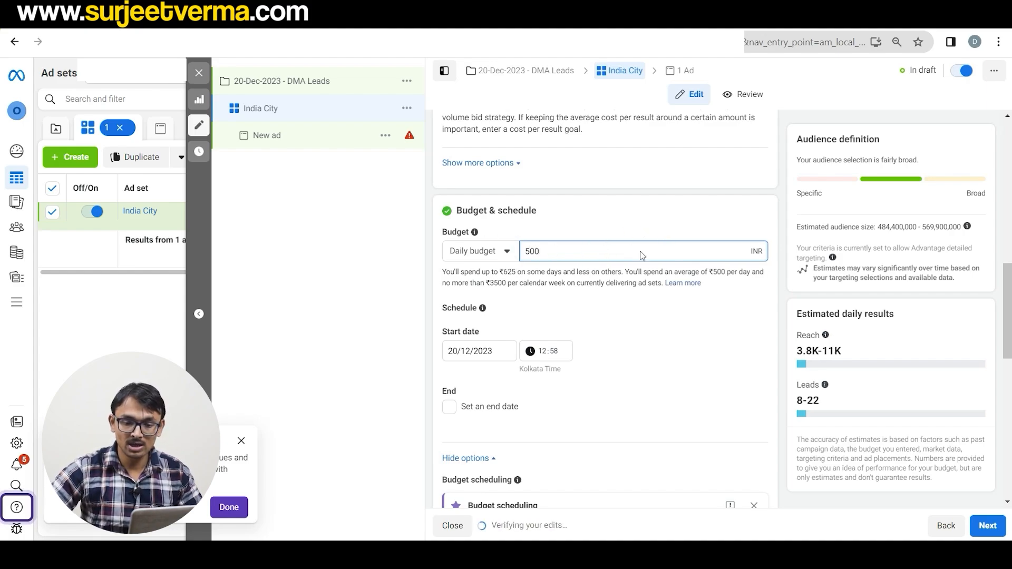
# Review the estimated audience size and the estimated daily reach and leads for the ad set.
pyautogui.moveTo(879, 227); pyautogui.dragTo(949, 227)
pyautogui.moveTo(798, 349); pyautogui.dragTo(834, 348)
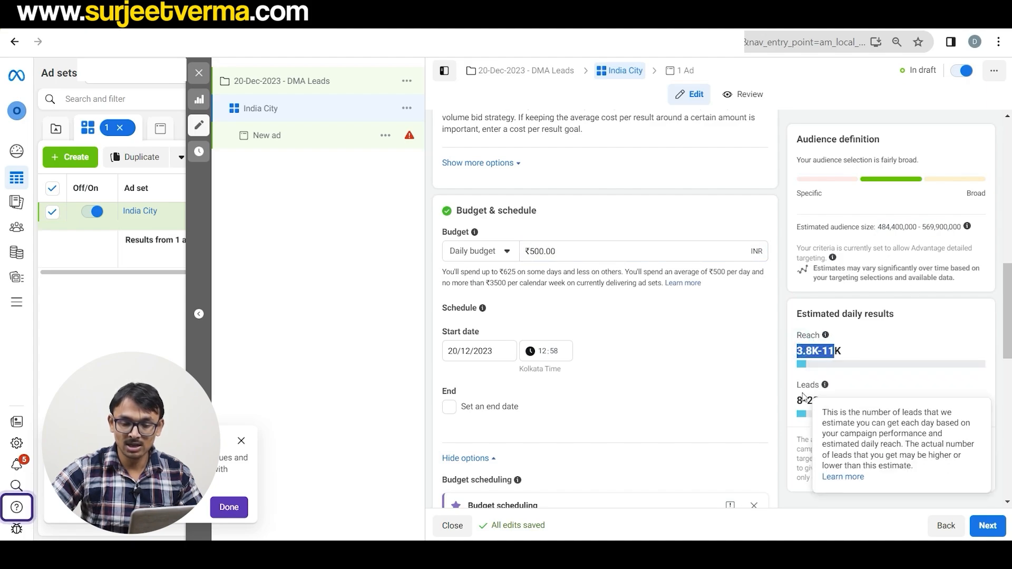
pyautogui.click(800, 393)
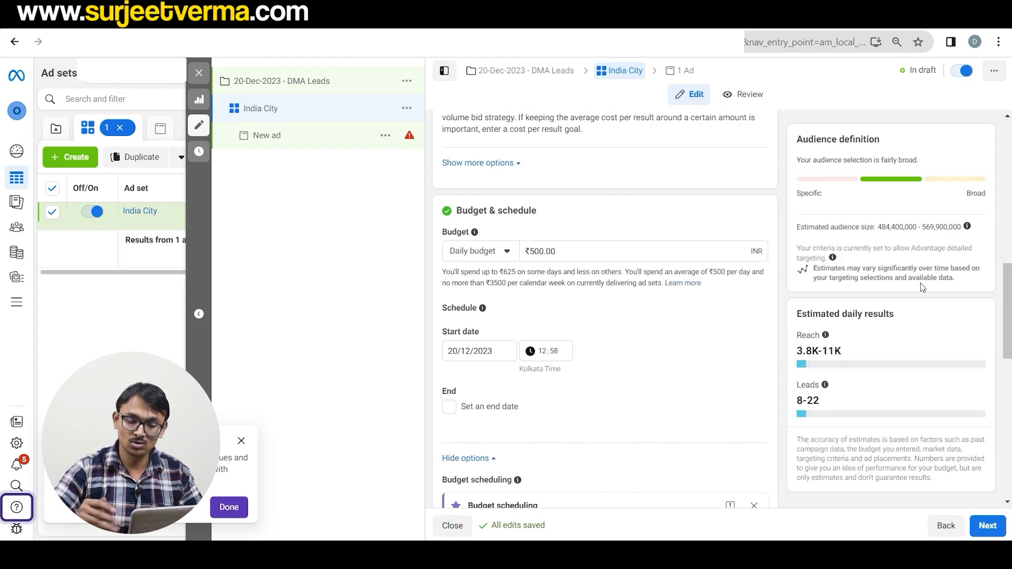
# Review the dates available for the ad set's start date and the budget scheduling options.
pyautogui.scroll(-1, 500, 270)
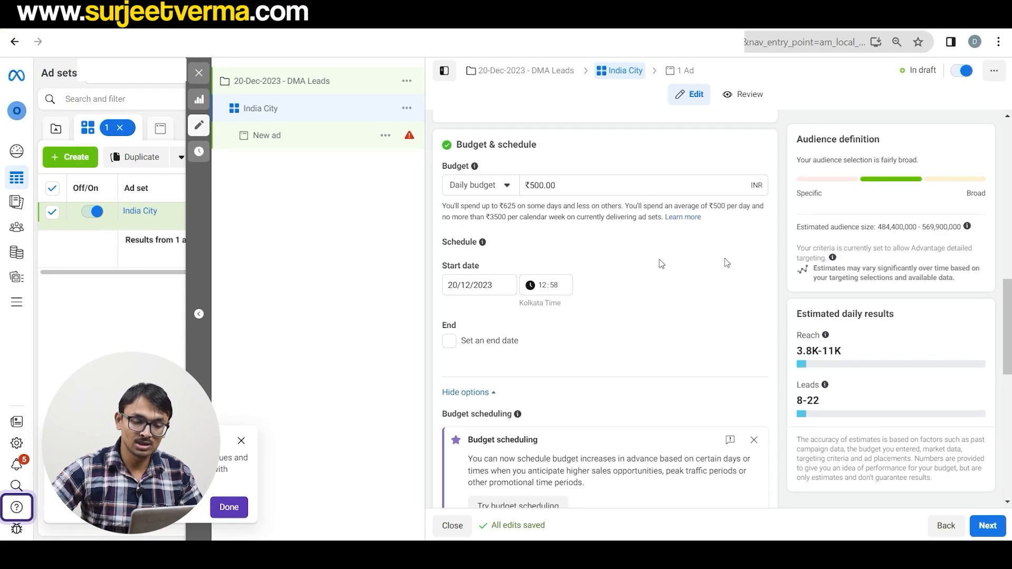
pyautogui.click(485, 287)
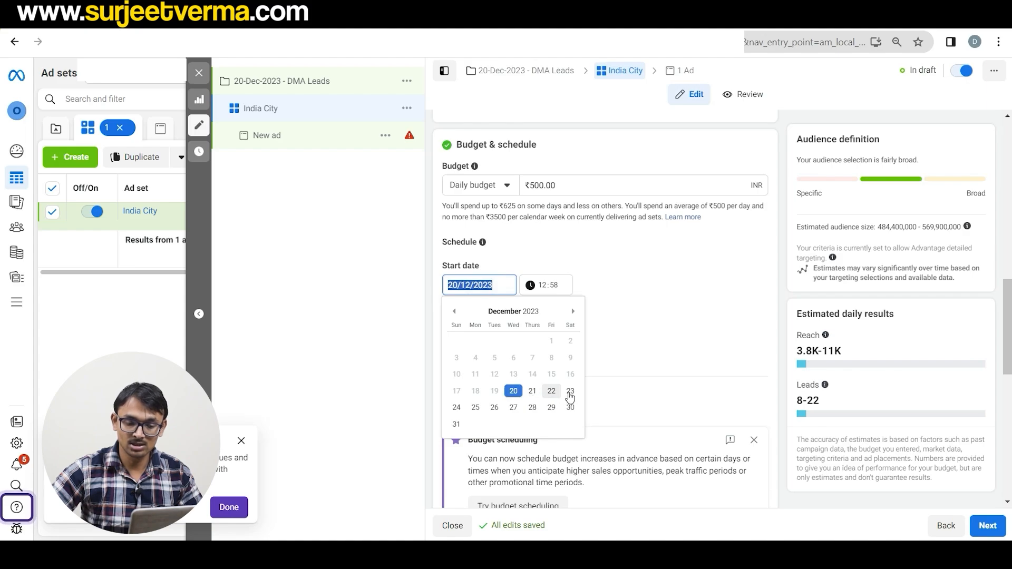
pyautogui.click(681, 291)
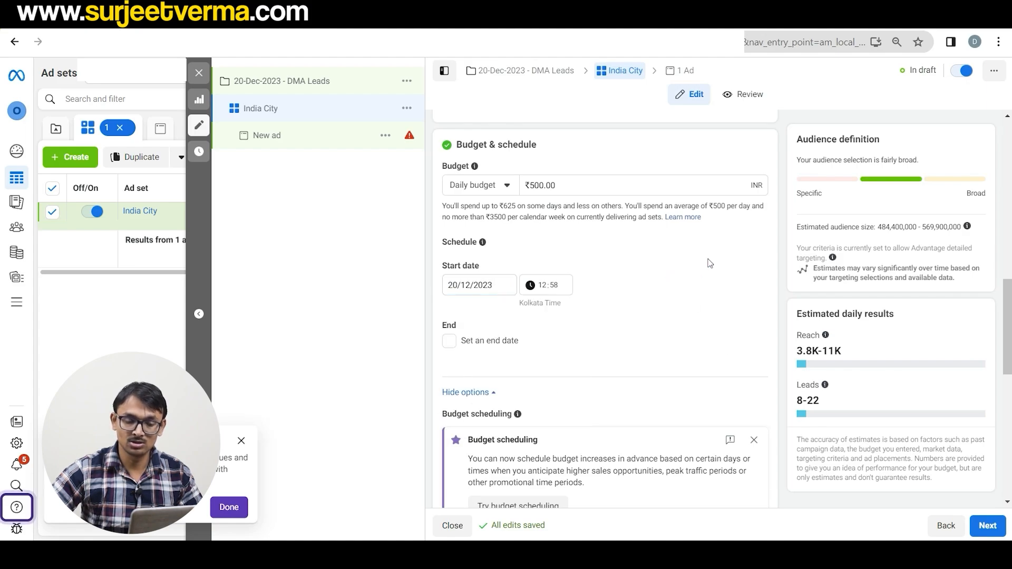
pyautogui.scroll(-3, 710, 263)
pyautogui.scroll(-2, 709, 262)
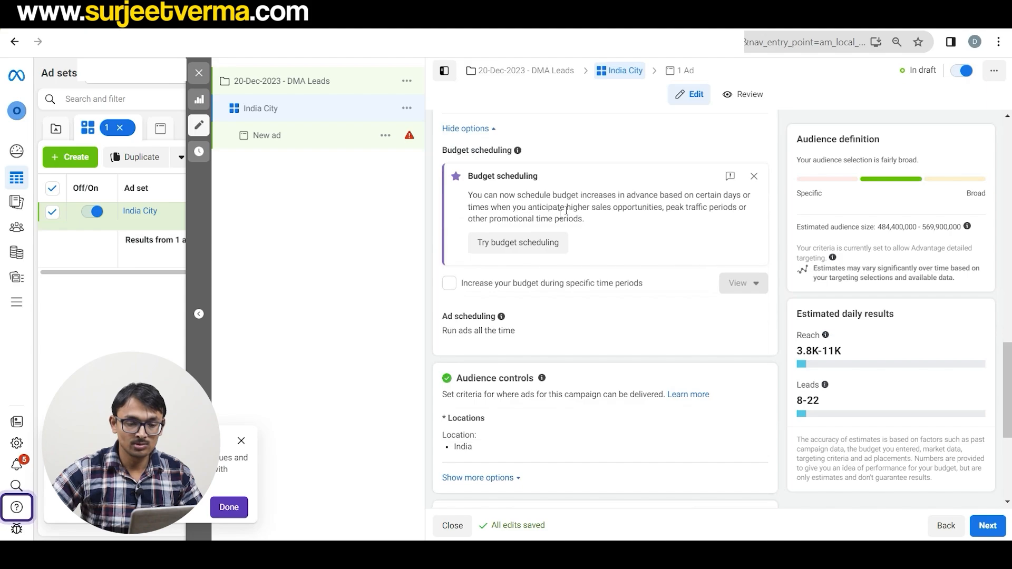
# Restrict the ad set's India location in the audience controls to only include cities.
pyautogui.scroll(1, 566, 211)
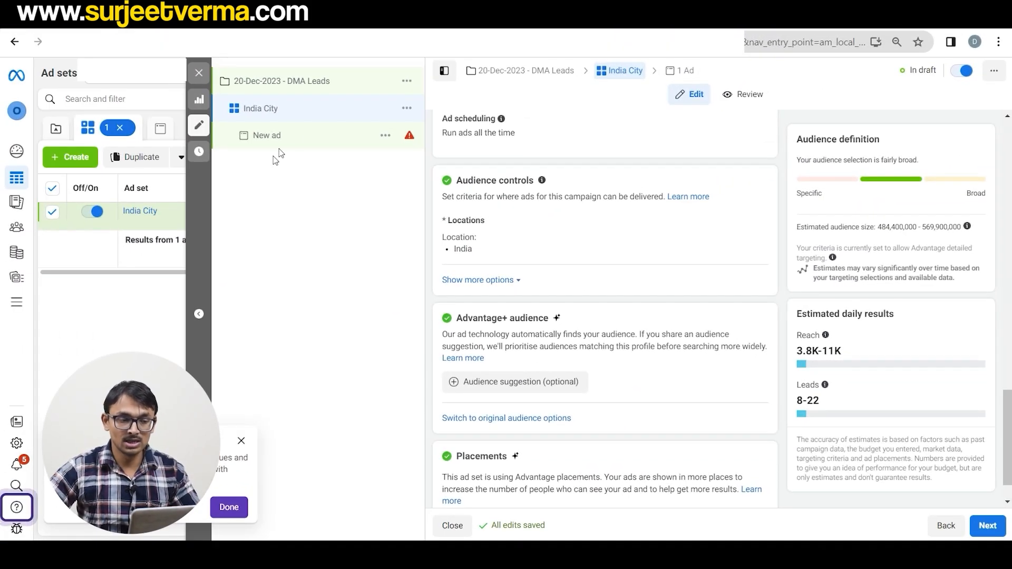
pyautogui.moveTo(546, 251)
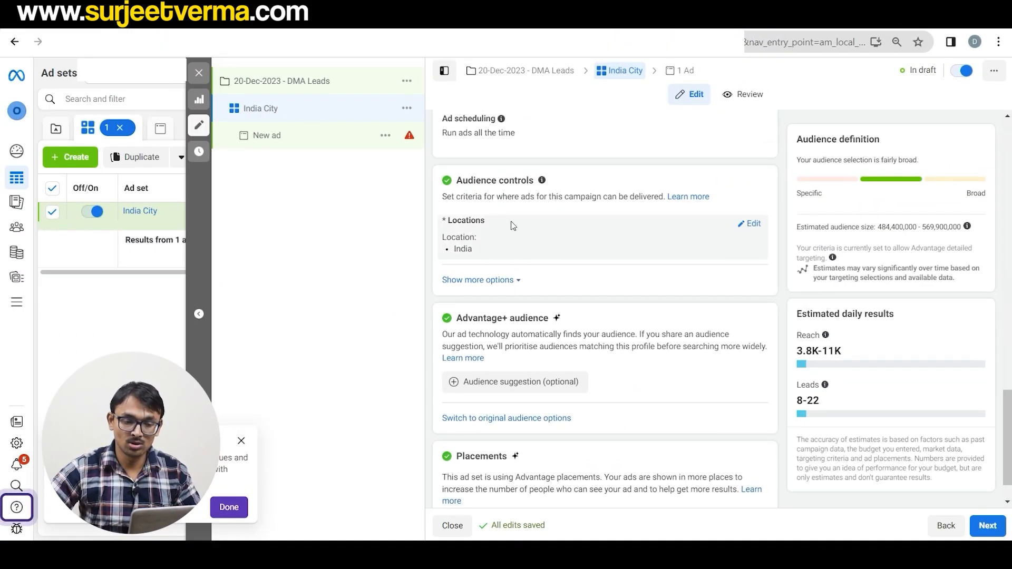
pyautogui.click(753, 225)
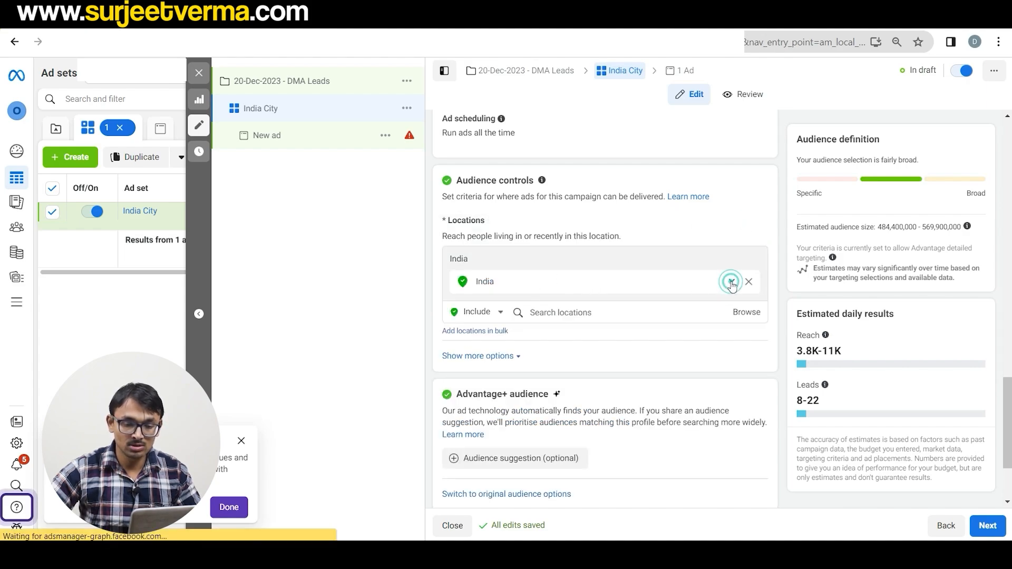
pyautogui.click(732, 284)
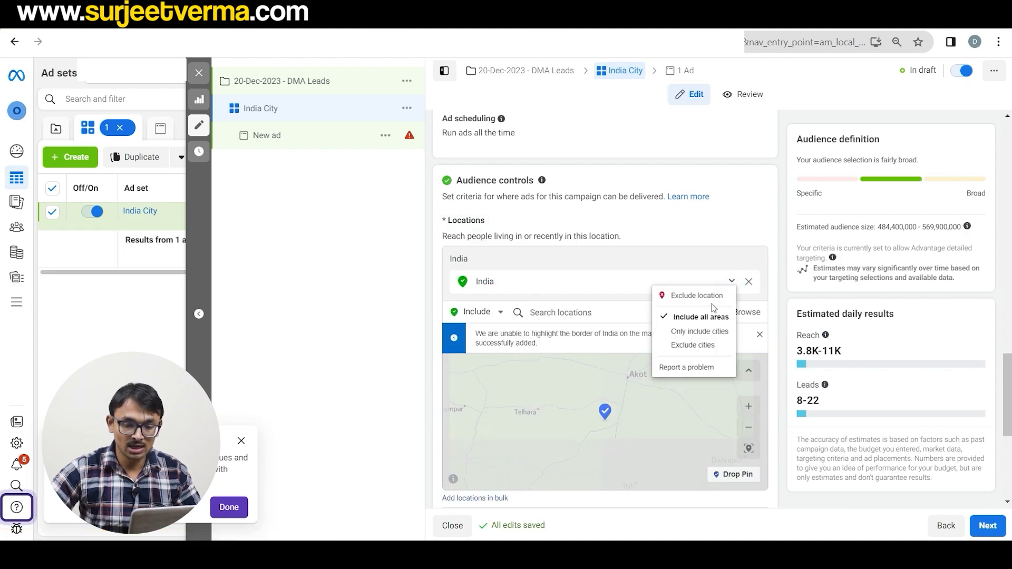
pyautogui.click(702, 333)
pyautogui.scroll(-1, 652, 238)
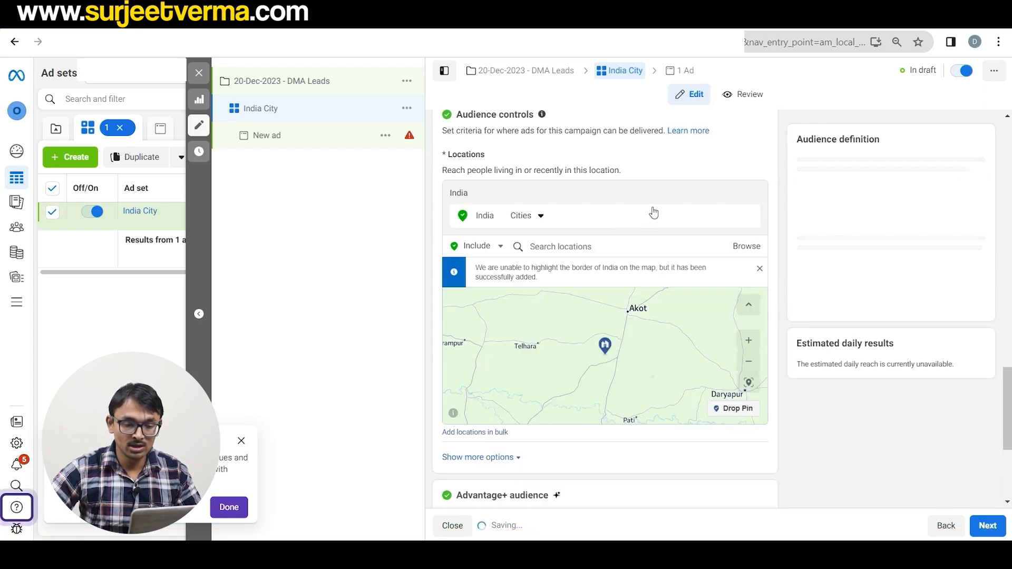
# Set the minimum population size of the included Indian cities to 1 million, keeping 3 million+ as the maximum.
pyautogui.click(556, 217)
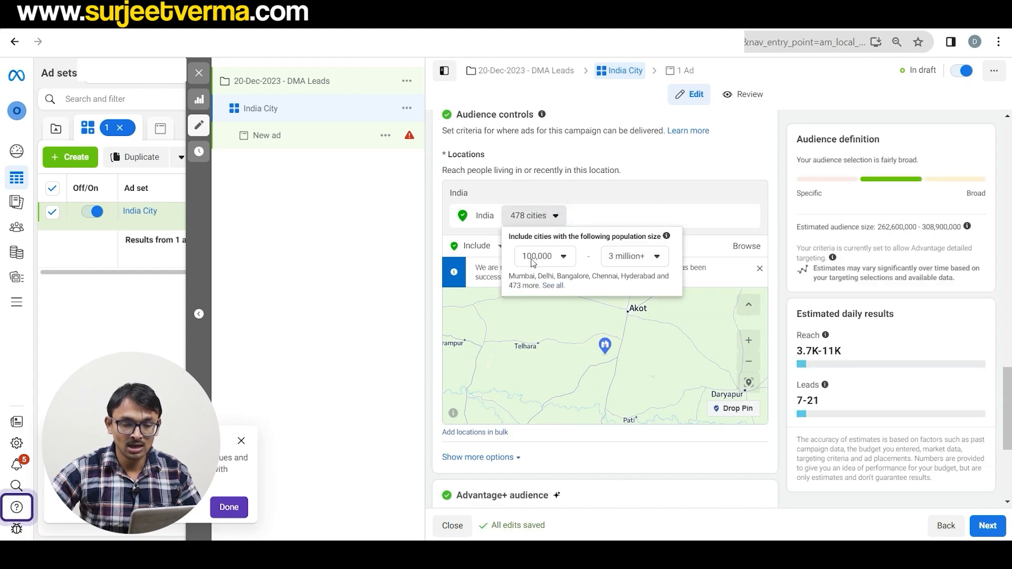
pyautogui.click(563, 257)
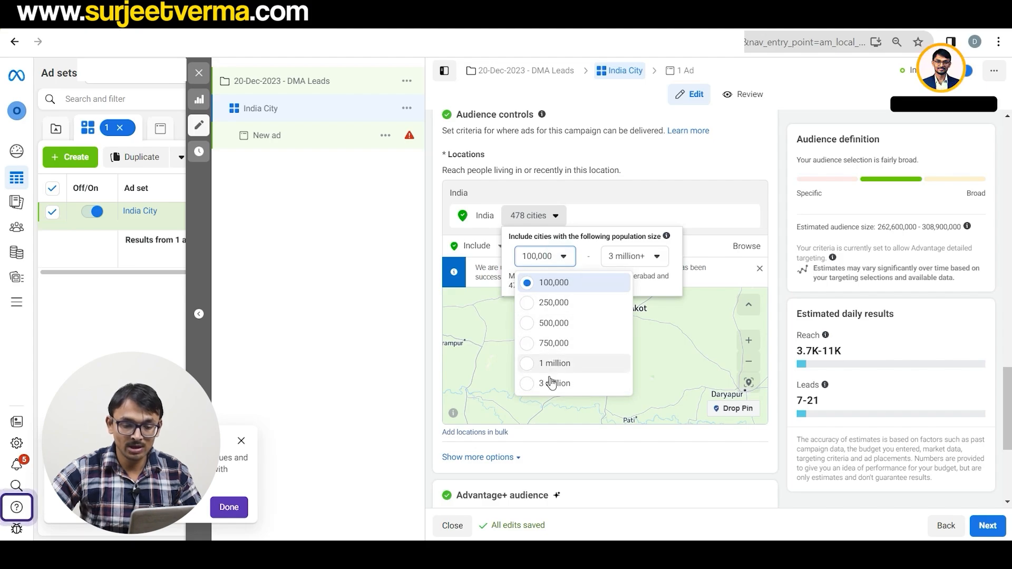
pyautogui.click(650, 256)
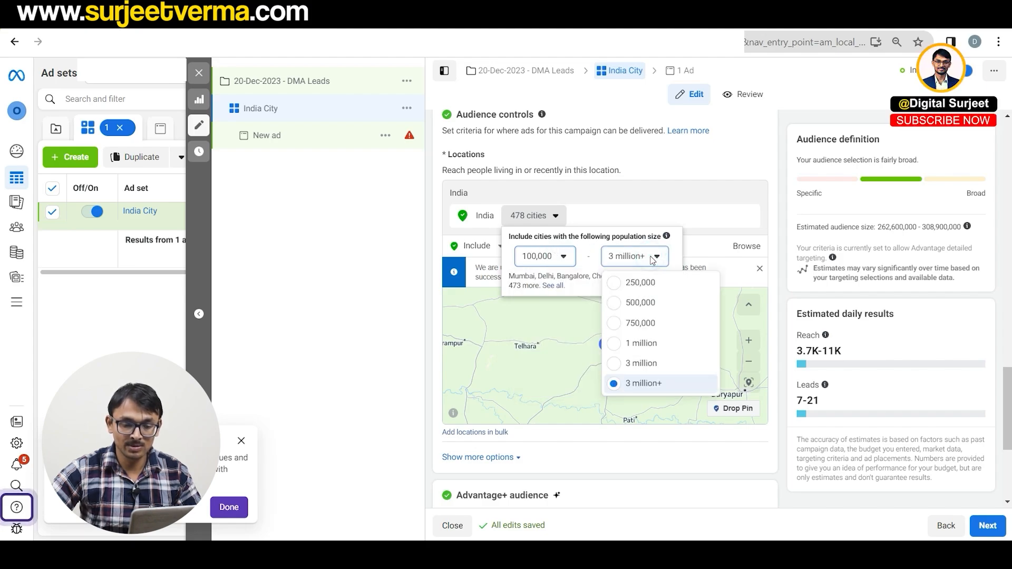
pyautogui.click(589, 259)
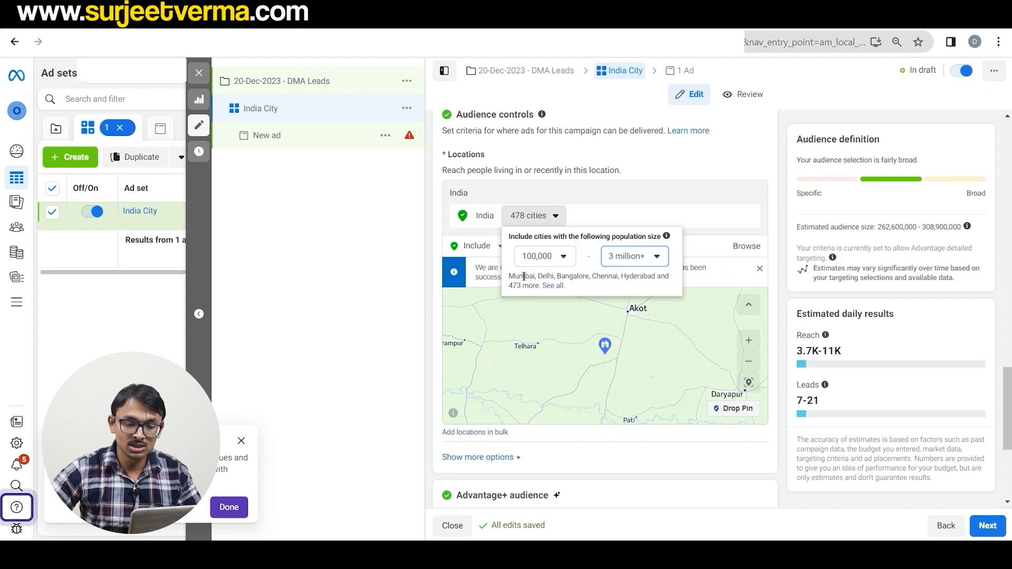
pyautogui.moveTo(524, 277); pyautogui.dragTo(577, 277)
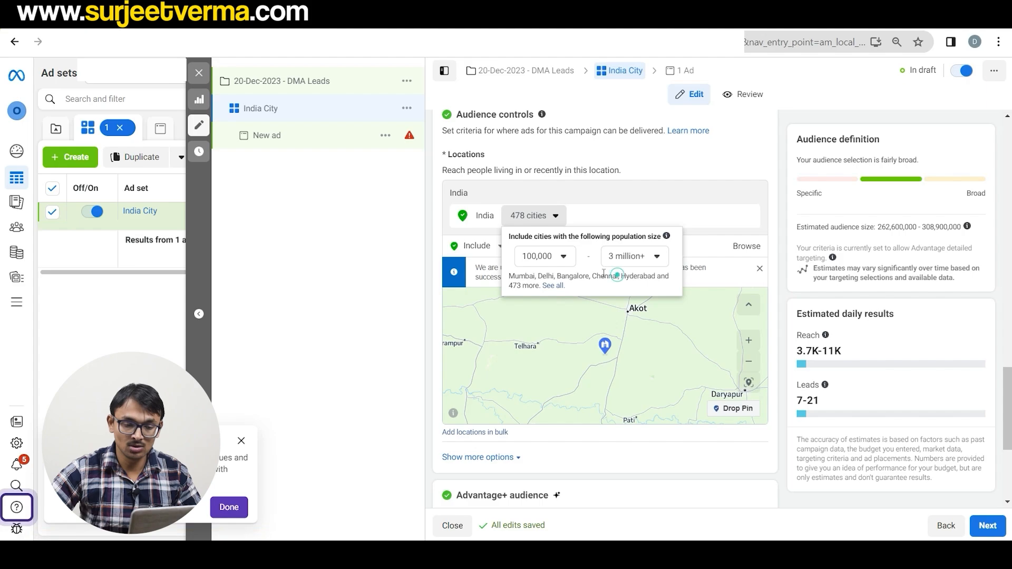
pyautogui.click(553, 259)
pyautogui.click(560, 363)
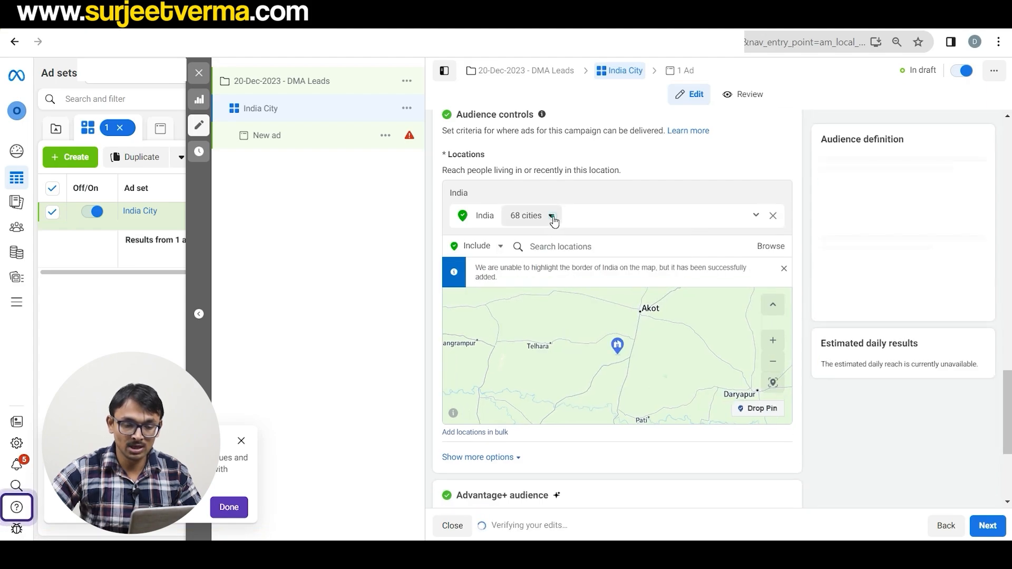
pyautogui.click(551, 217)
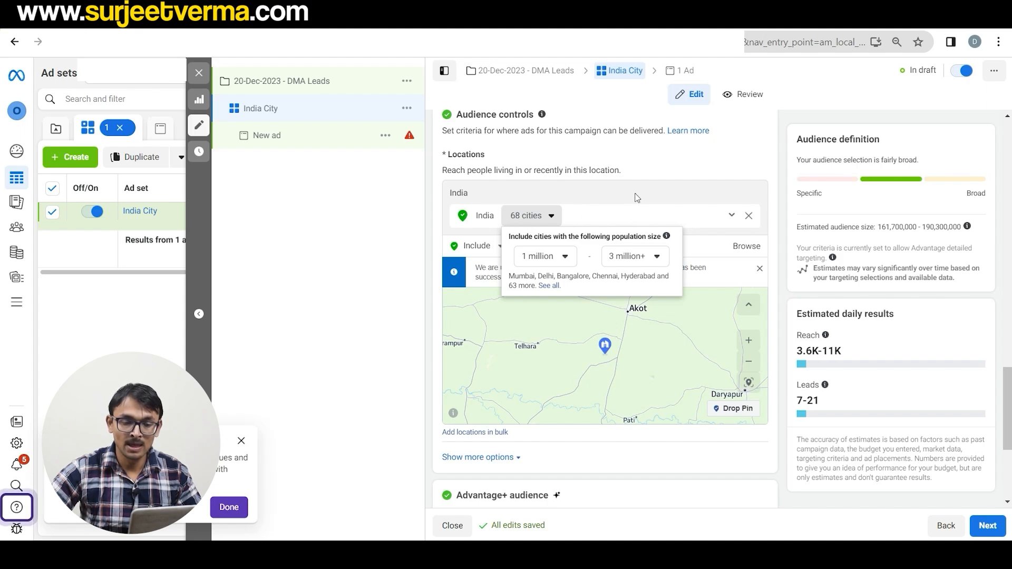
pyautogui.click(777, 202)
# Review the additional audience controls for minimum age, excluded custom audiences and languages, and the Advantage+ audience section.
pyautogui.scroll(-4, 606, 222)
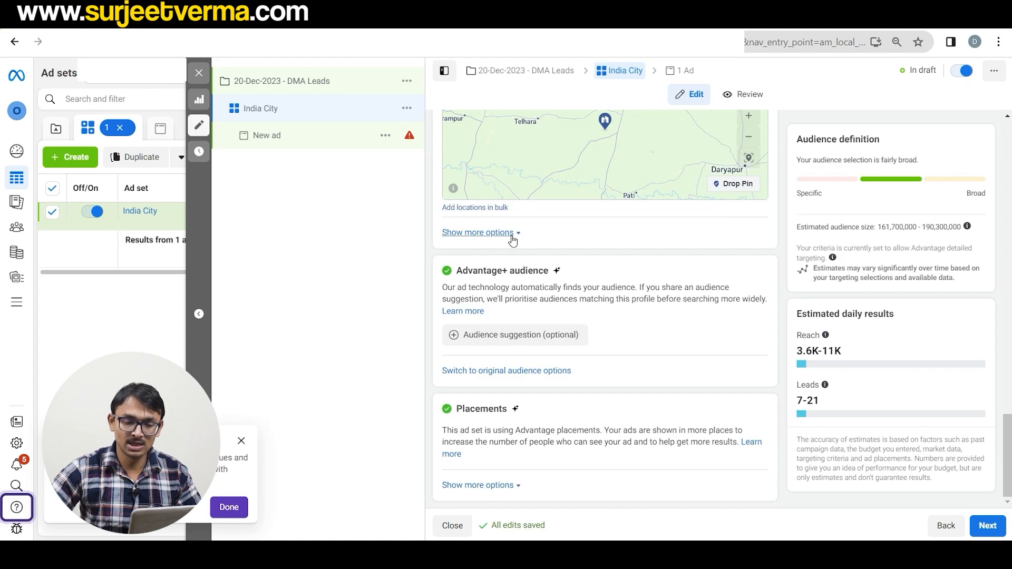
pyautogui.click(513, 237)
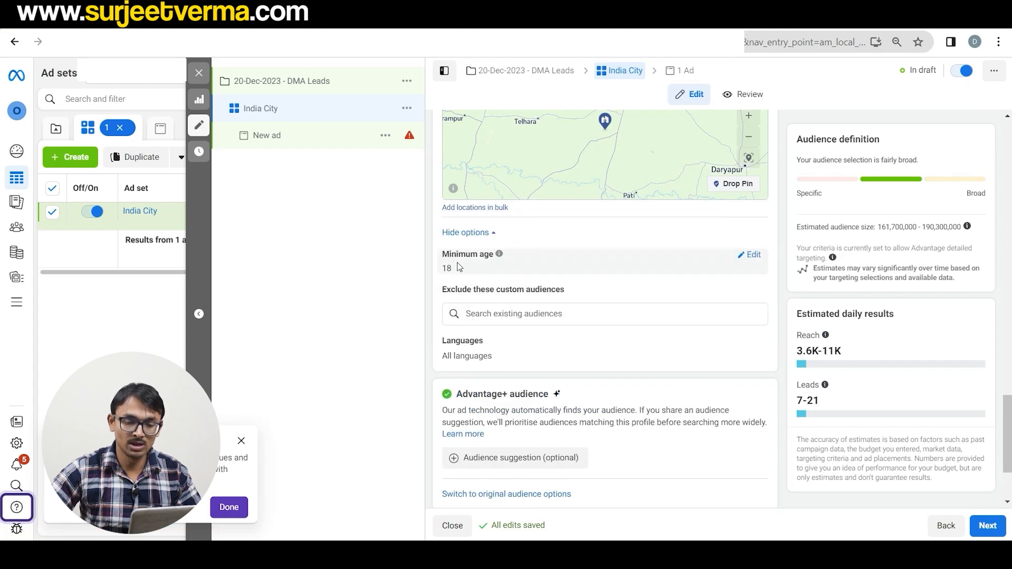
pyautogui.moveTo(499, 254)
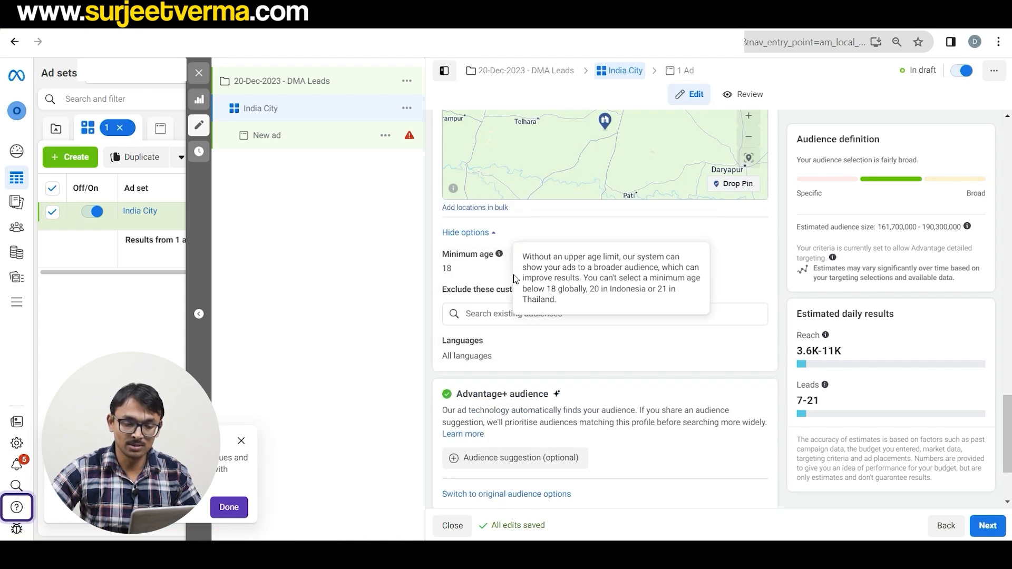
pyautogui.scroll(-2, 442, 356)
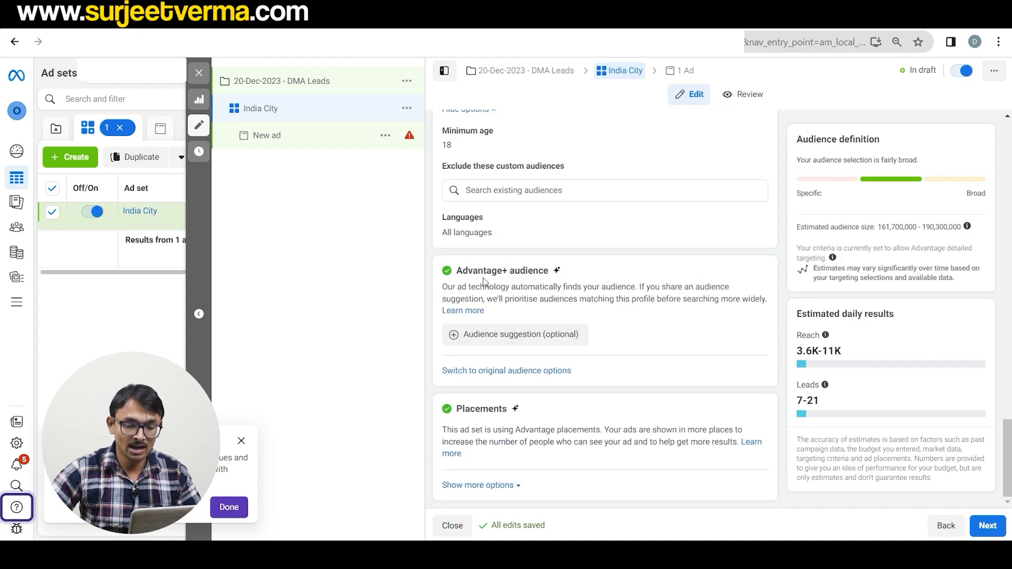
pyautogui.moveTo(513, 269); pyautogui.dragTo(523, 269)
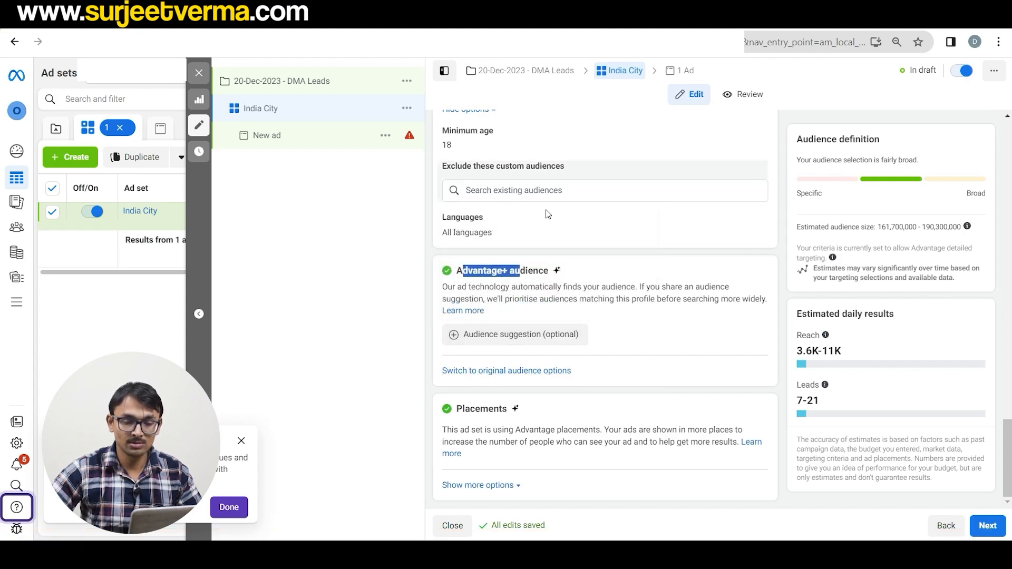
pyautogui.click(508, 191)
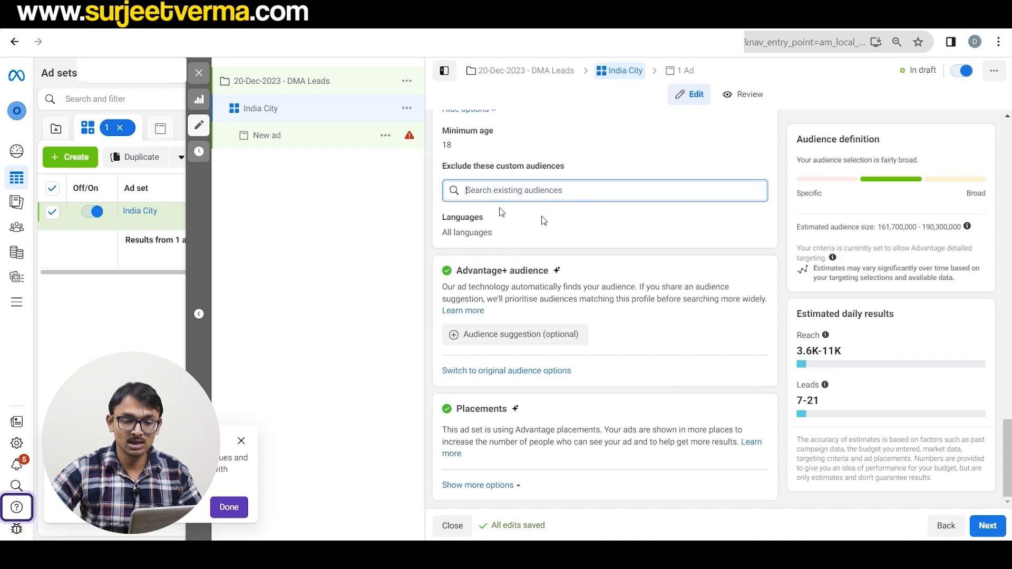
pyautogui.click(568, 200)
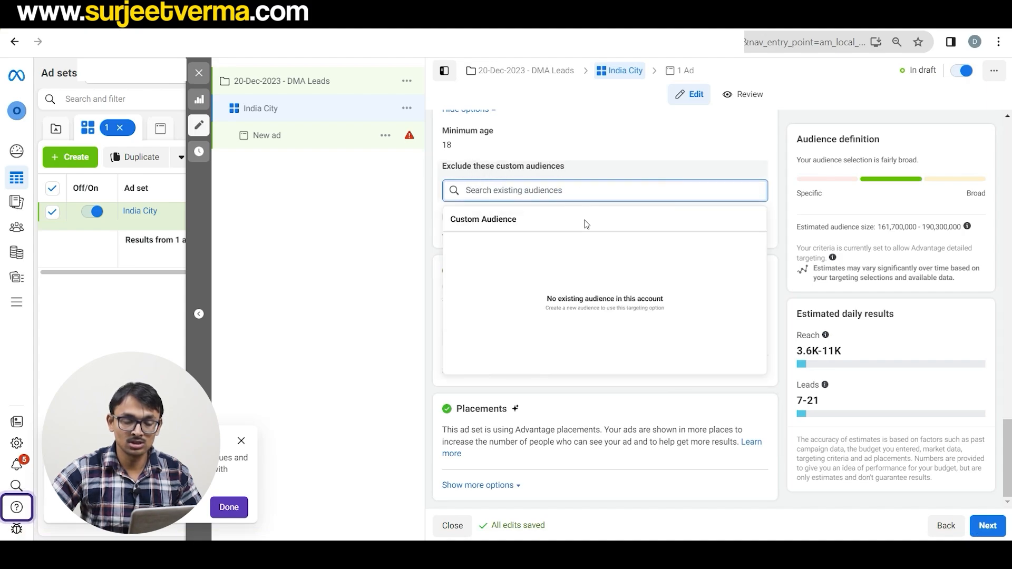
pyautogui.click(430, 204)
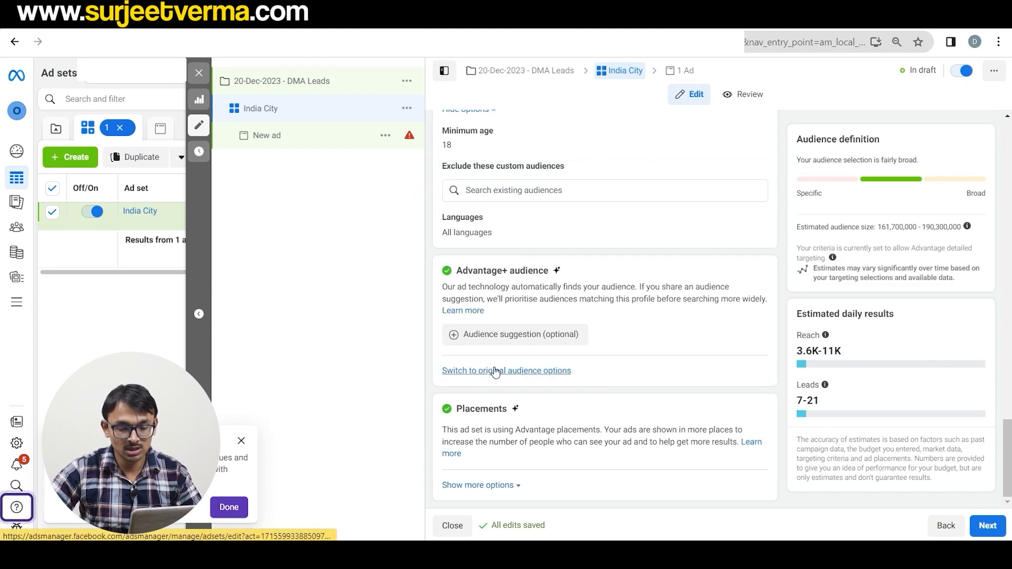
# Switch the ad set from Advantage+ audience to the original audience options.
pyautogui.scroll(3, 557, 353)
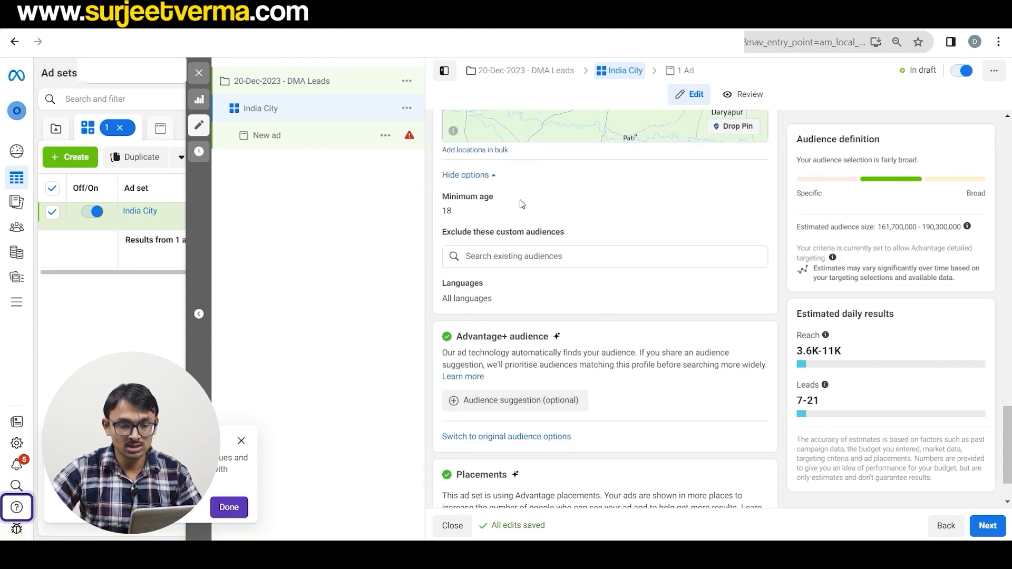
pyautogui.scroll(-3, 538, 294)
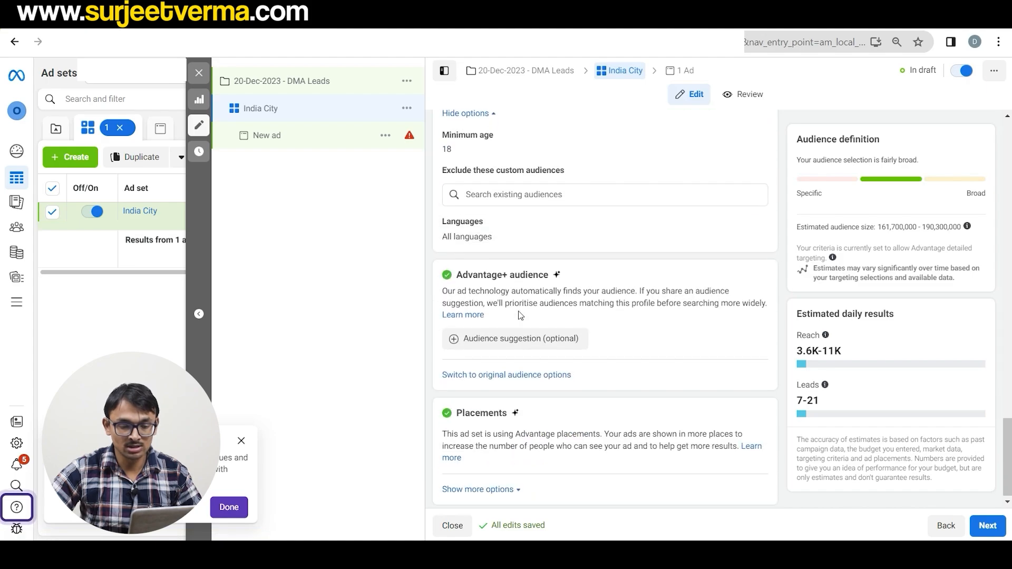
pyautogui.click(490, 372)
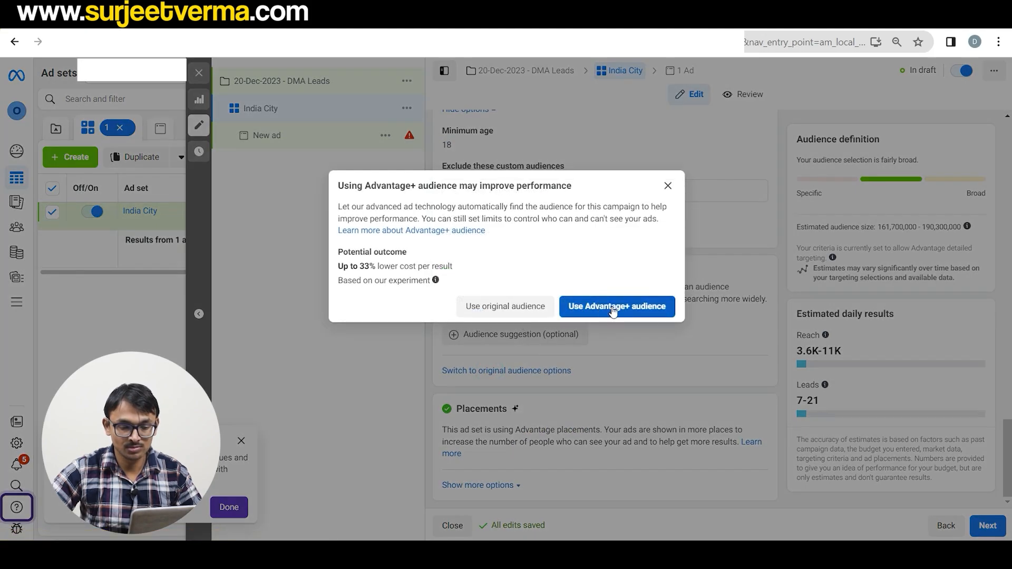
pyautogui.click(510, 308)
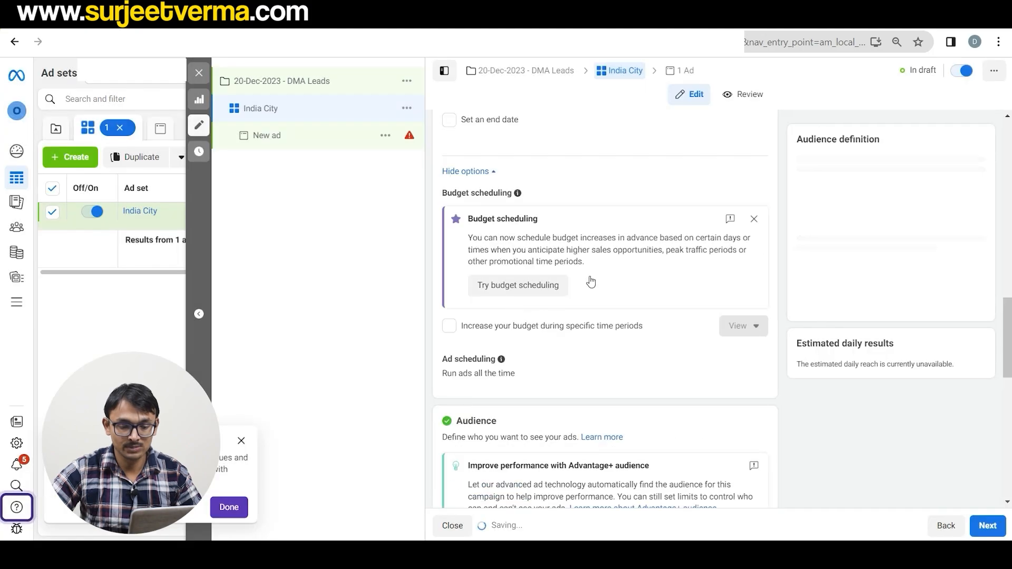
# Examine the original audience settings, including custom audiences, locations, age, gender, detailed targeting and languages.
pyautogui.scroll(5, 596, 254)
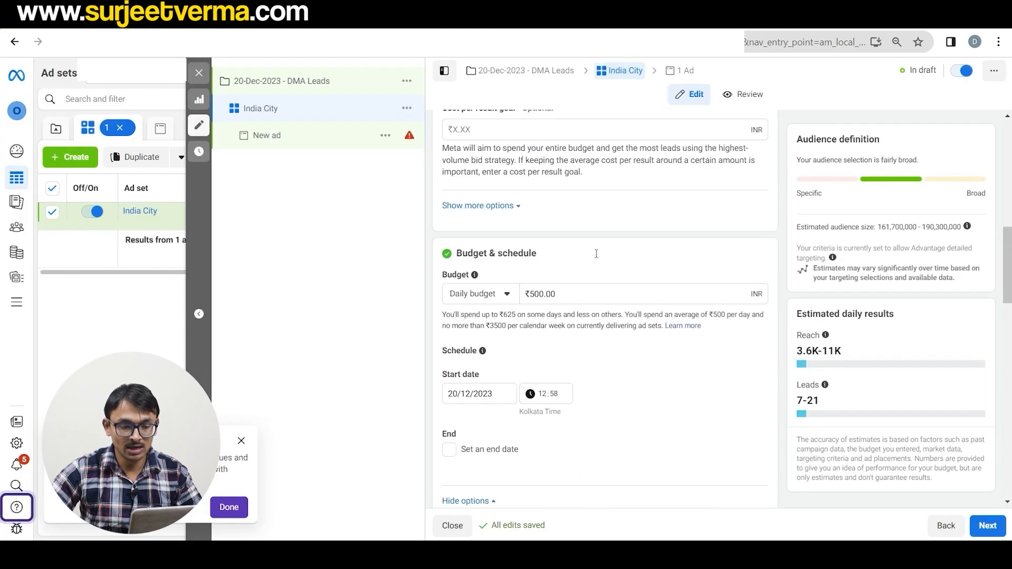
pyautogui.scroll(-8, 597, 257)
pyautogui.scroll(-6, 597, 257)
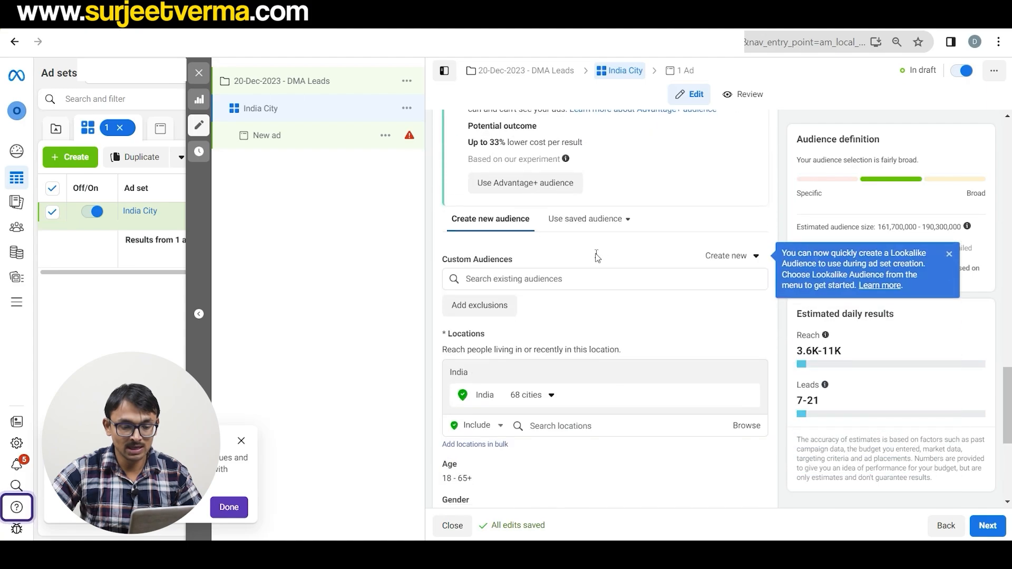
pyautogui.scroll(-2, 514, 217)
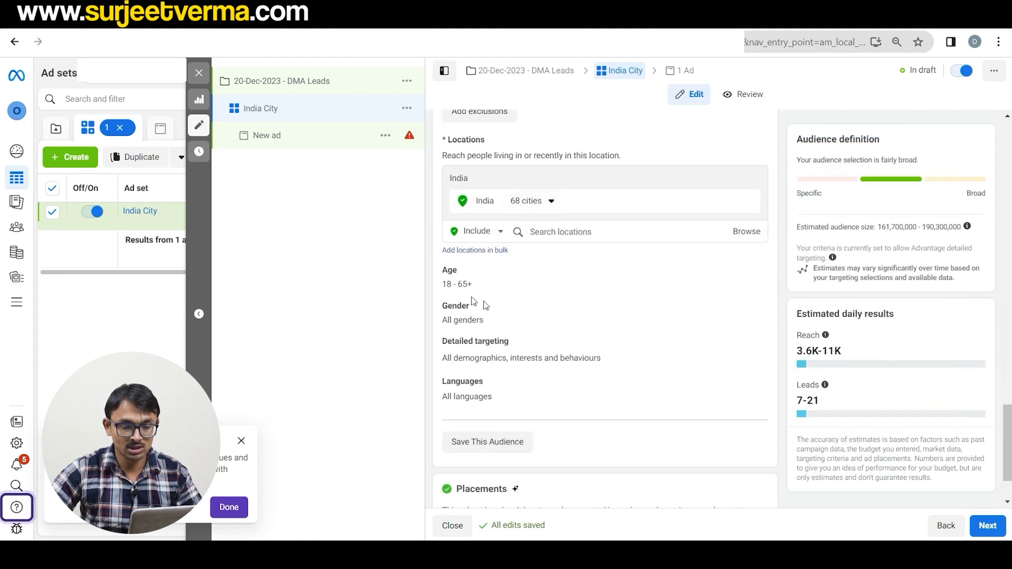
pyautogui.scroll(-2, 507, 288)
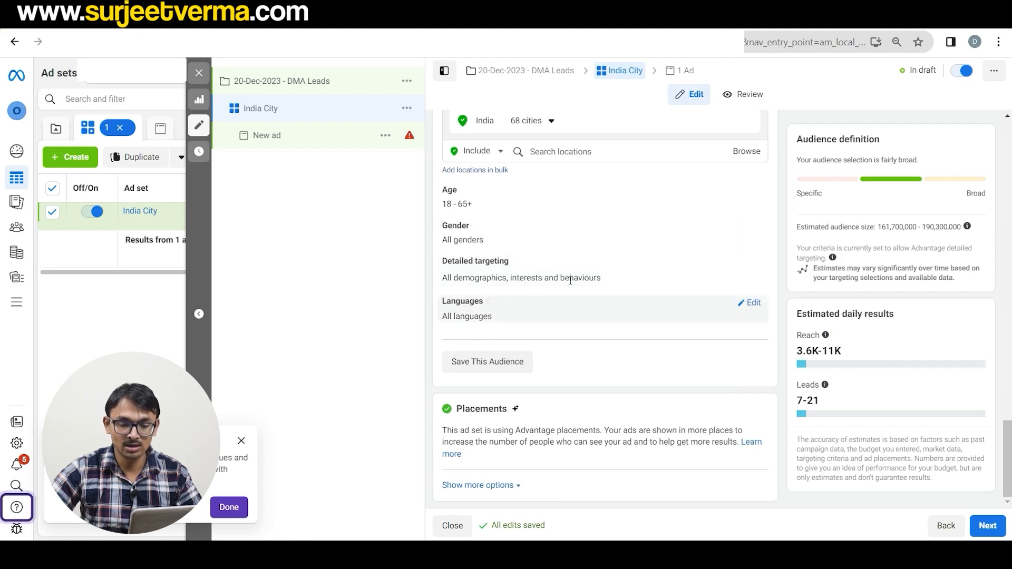
pyautogui.scroll(1, 553, 324)
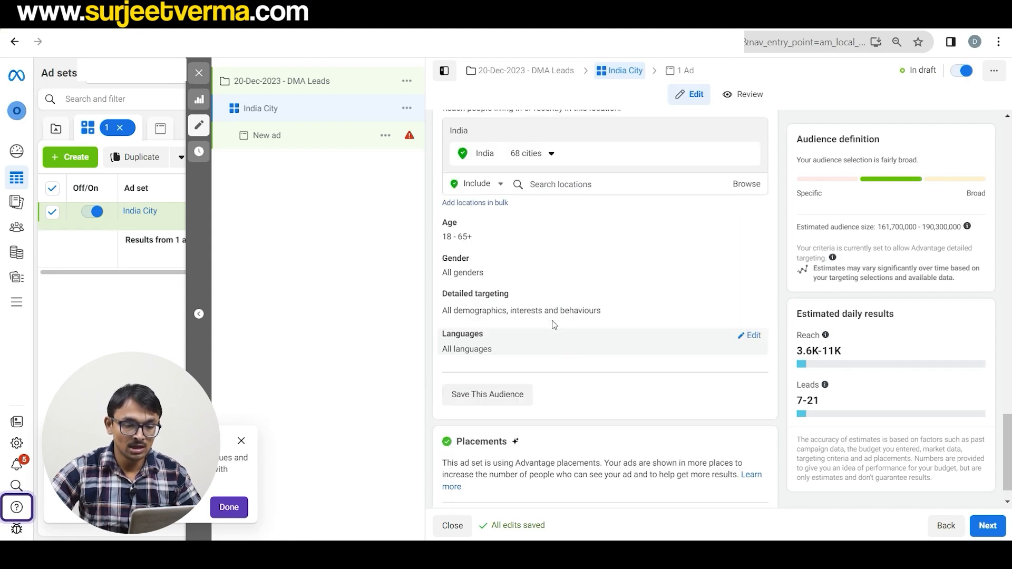
pyautogui.scroll(8, 553, 326)
pyautogui.scroll(-7, 552, 331)
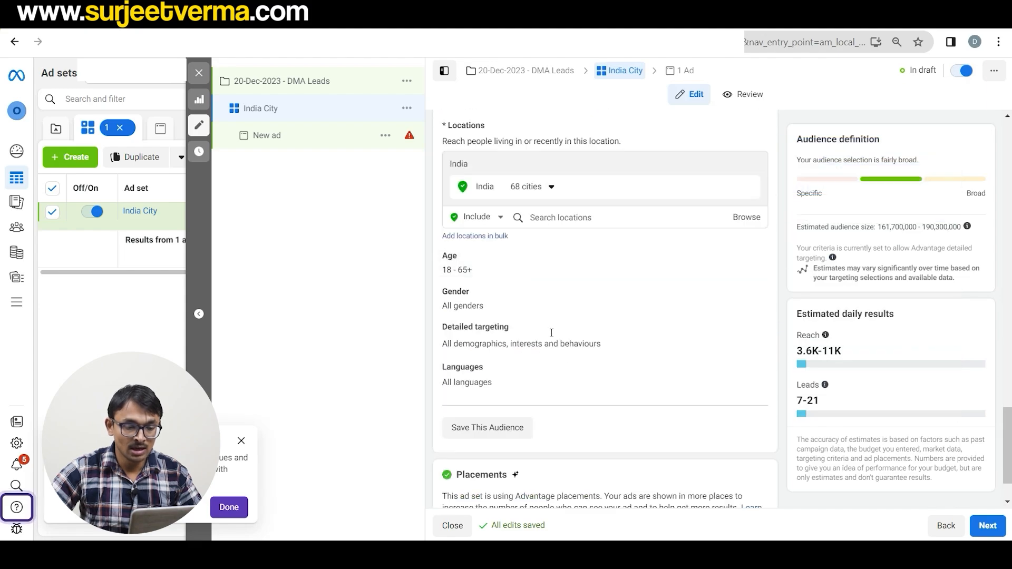
pyautogui.scroll(1, 592, 271)
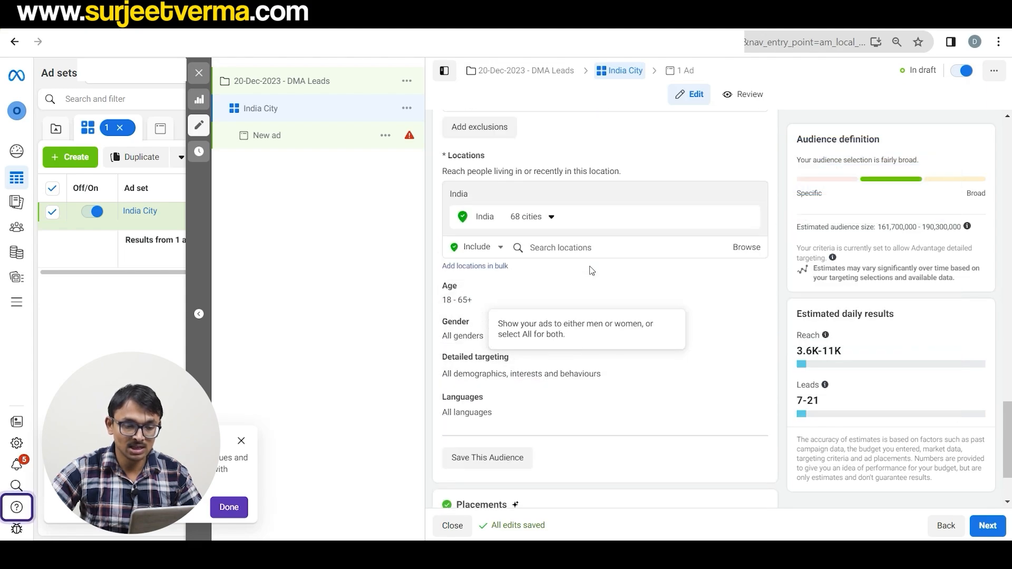
pyautogui.scroll(7, 592, 270)
pyautogui.scroll(-3, 532, 264)
pyautogui.scroll(1, 543, 243)
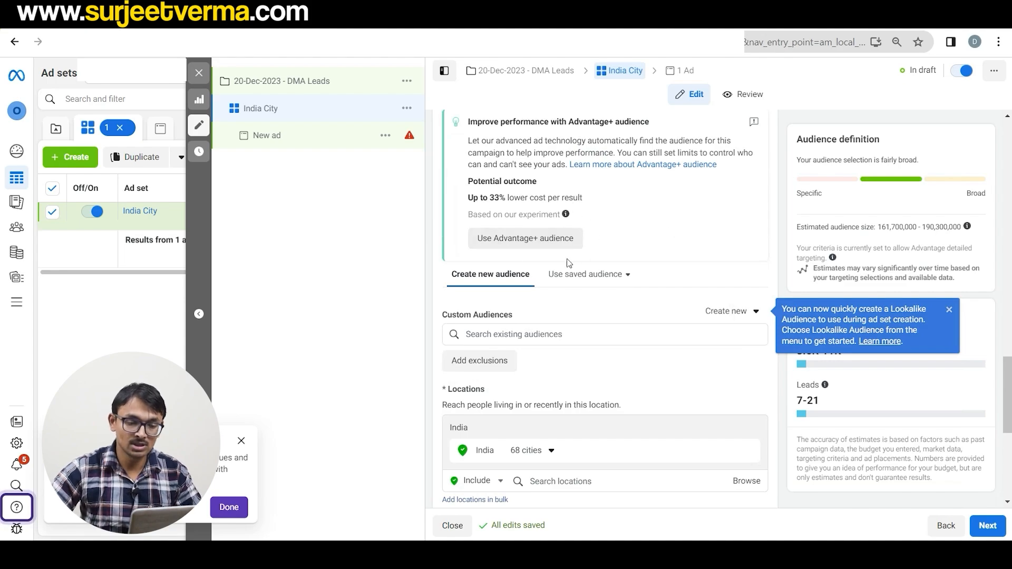
pyautogui.scroll(3, 599, 289)
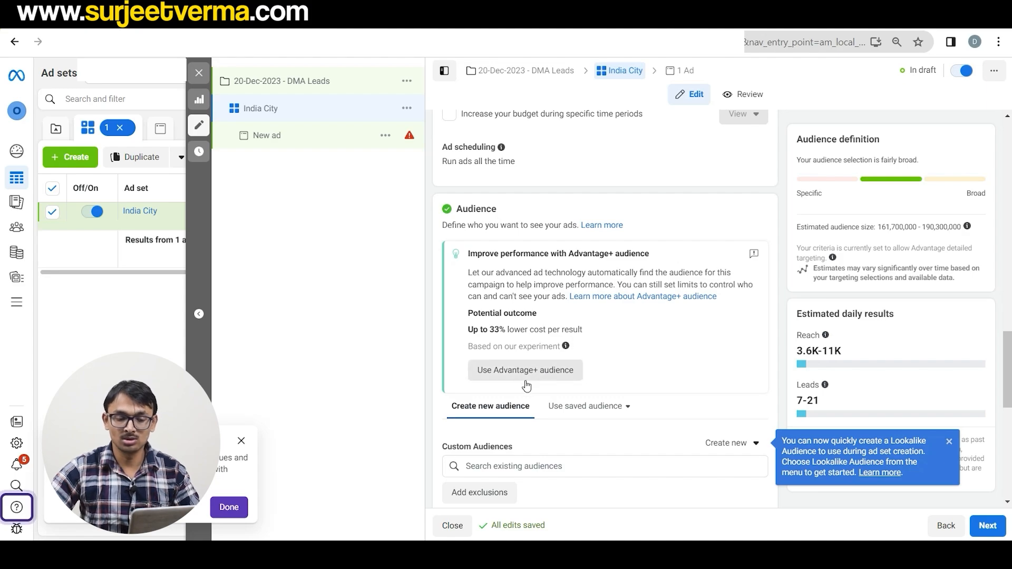
pyautogui.scroll(-6, 580, 330)
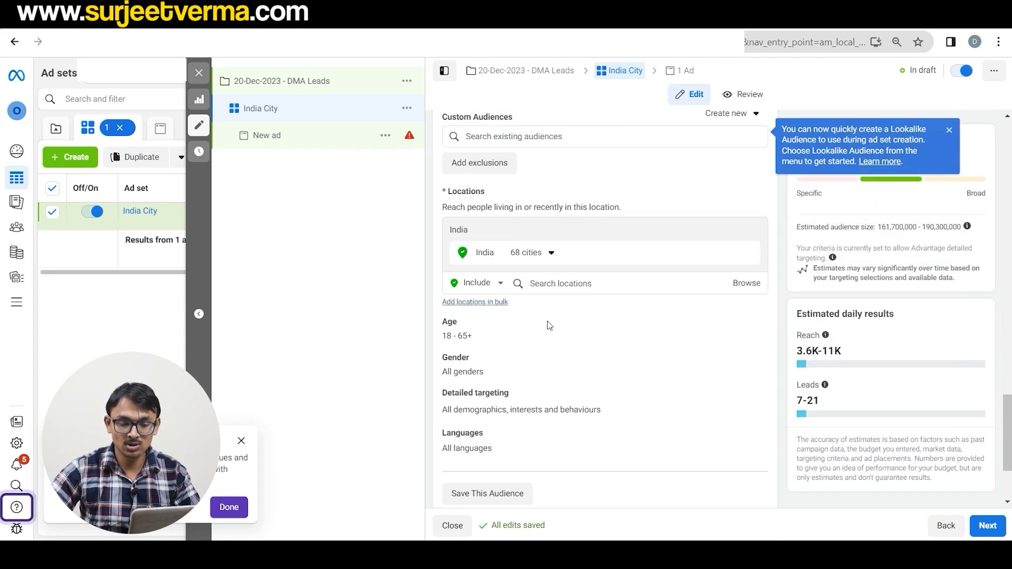
pyautogui.scroll(-2, 559, 361)
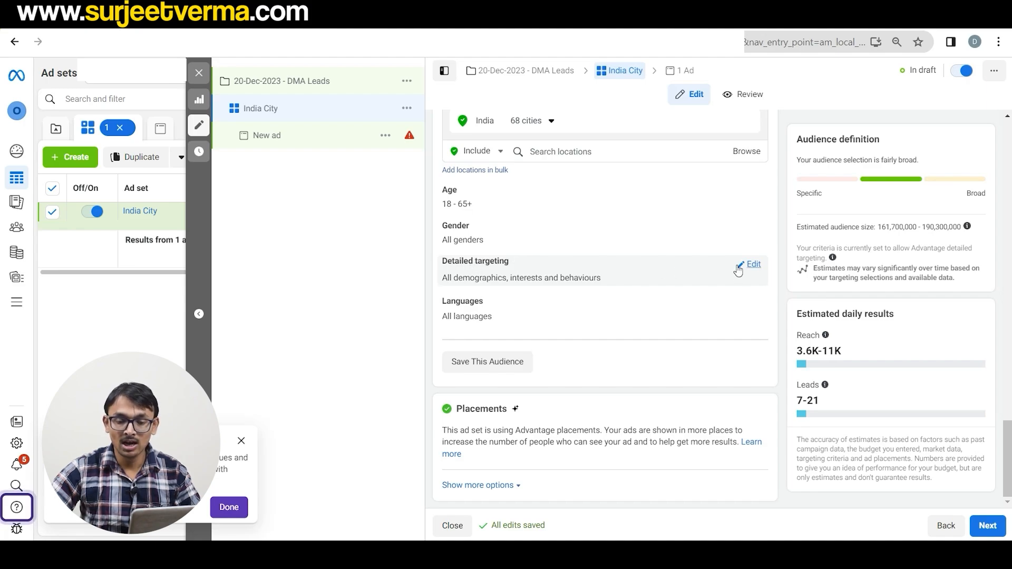
# Open the ad set's detailed targeting for editing and add the Small business owners behaviour from Digital activities.
pyautogui.scroll(1, 495, 226)
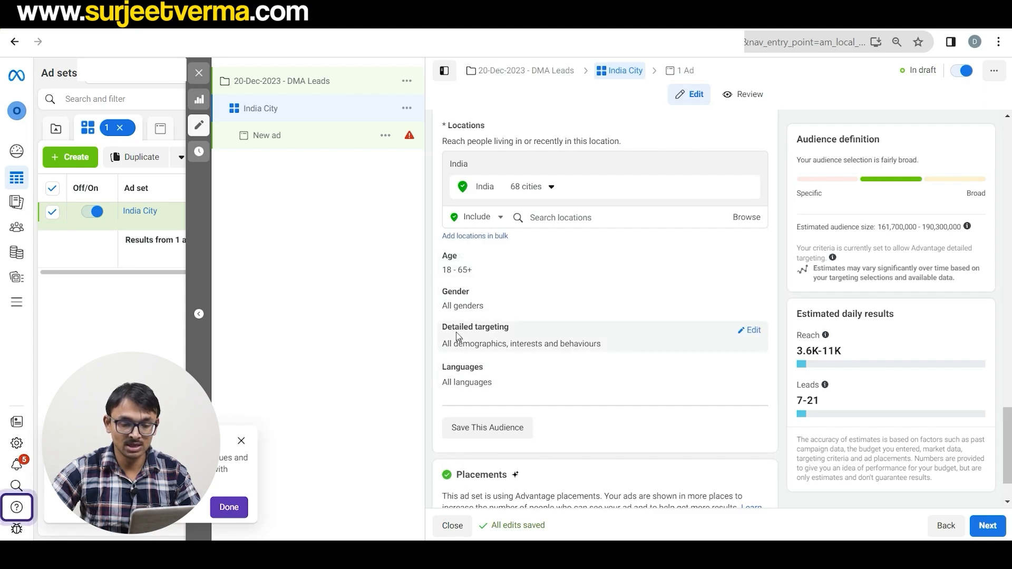
pyautogui.click(753, 330)
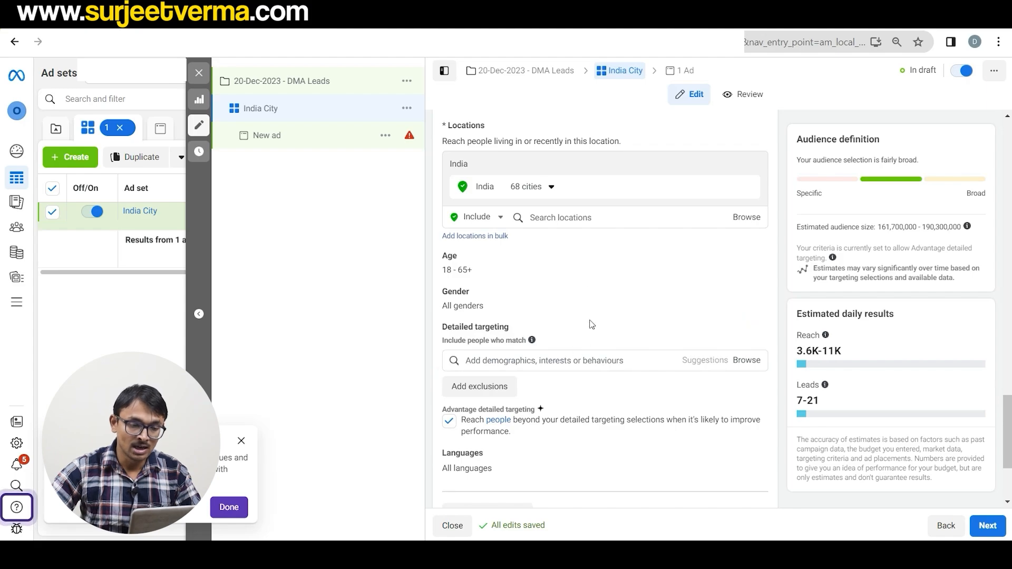
pyautogui.scroll(-3, 552, 244)
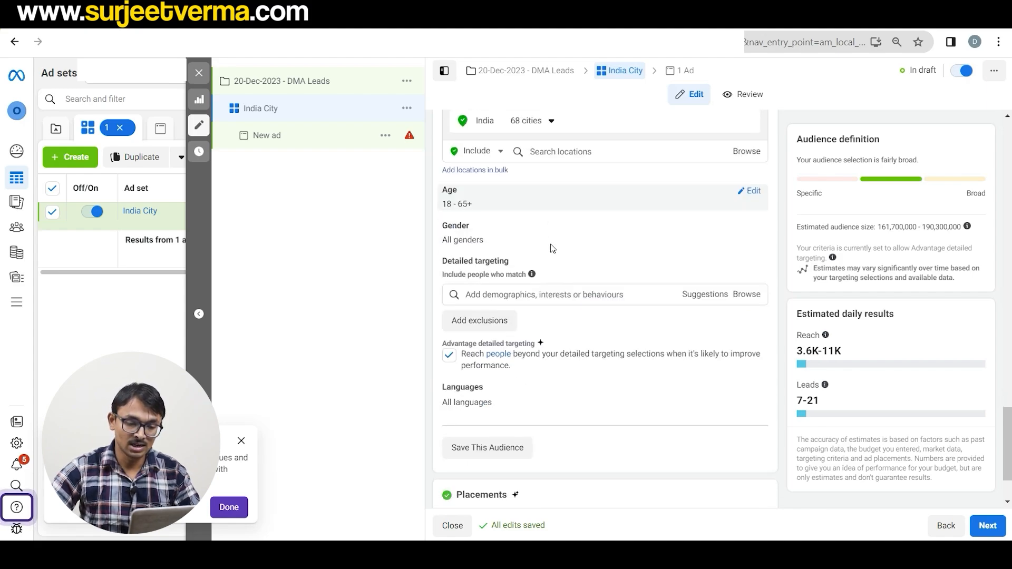
pyautogui.click(556, 228)
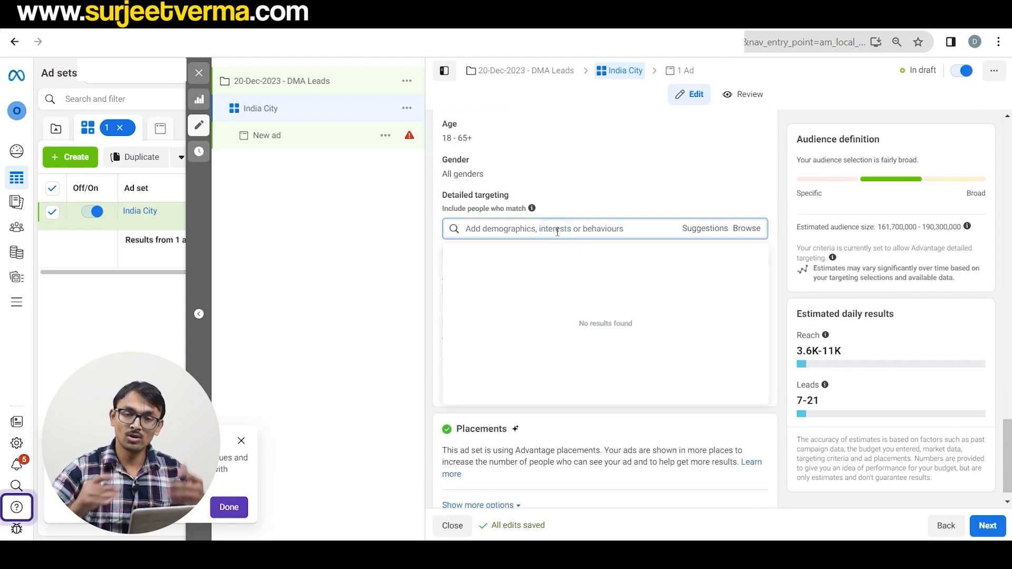
pyautogui.write('saml')
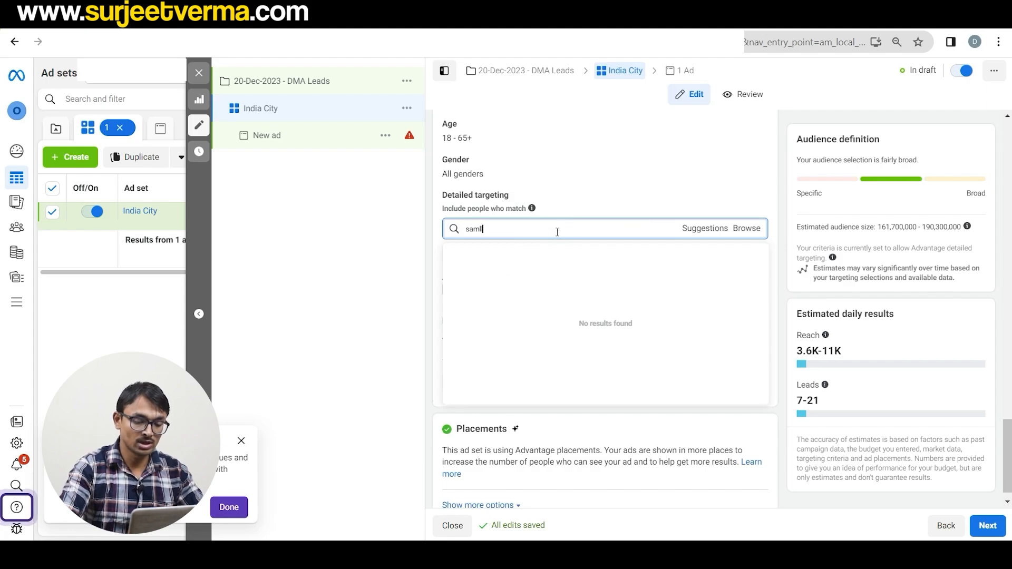
pyautogui.write('l business')
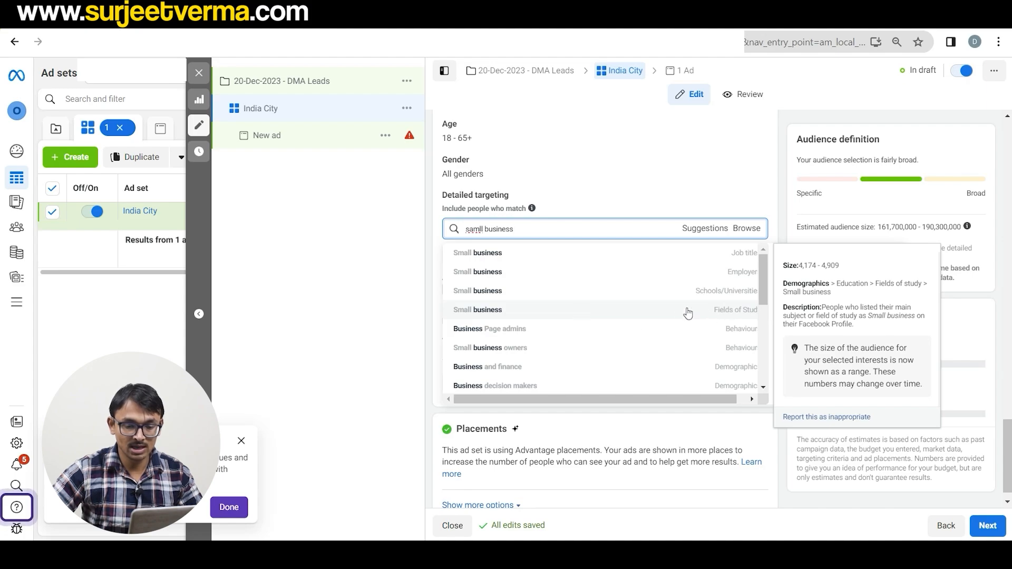
pyautogui.scroll(-5, 645, 296)
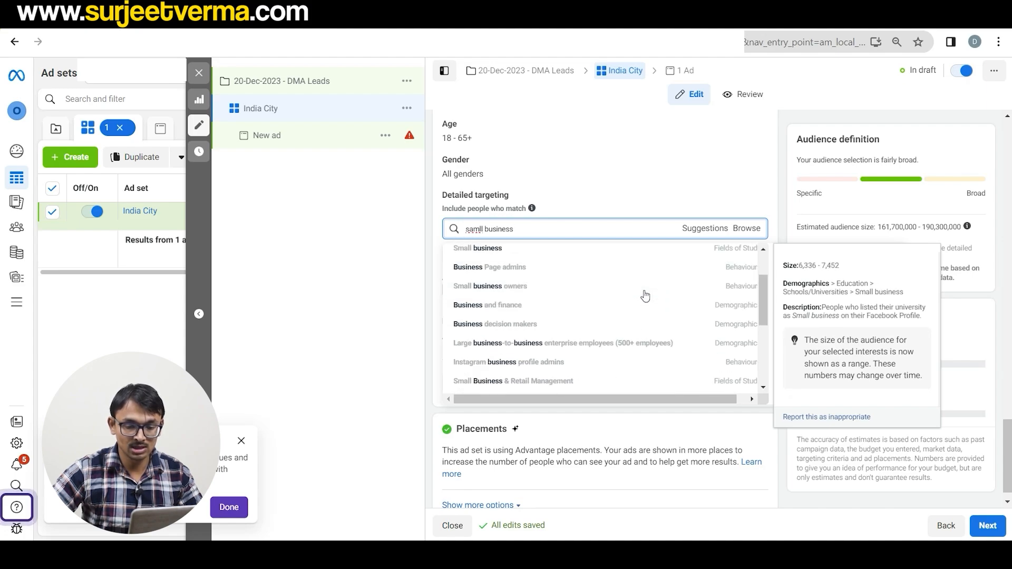
pyautogui.scroll(5, 594, 321)
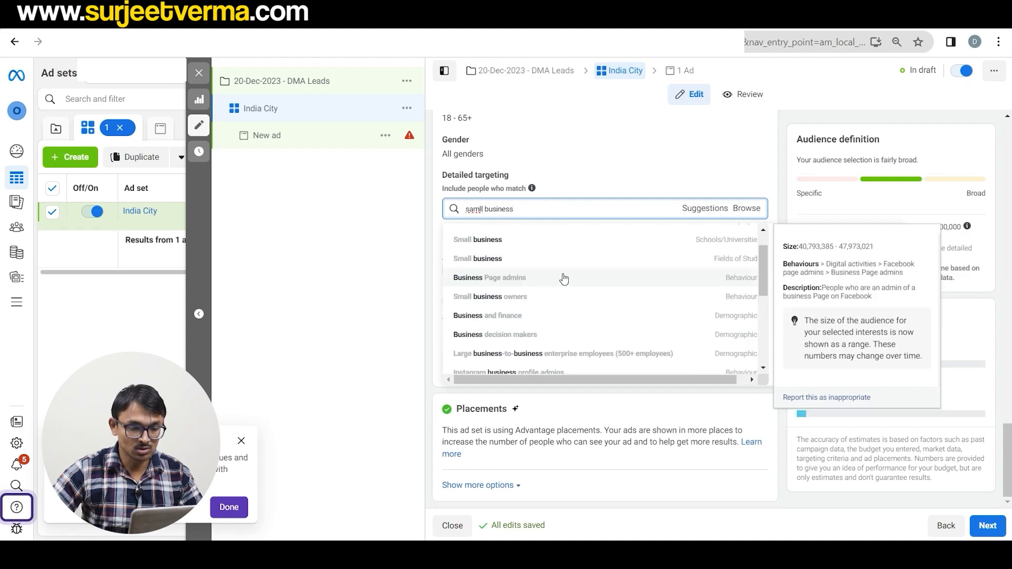
pyautogui.click(547, 210)
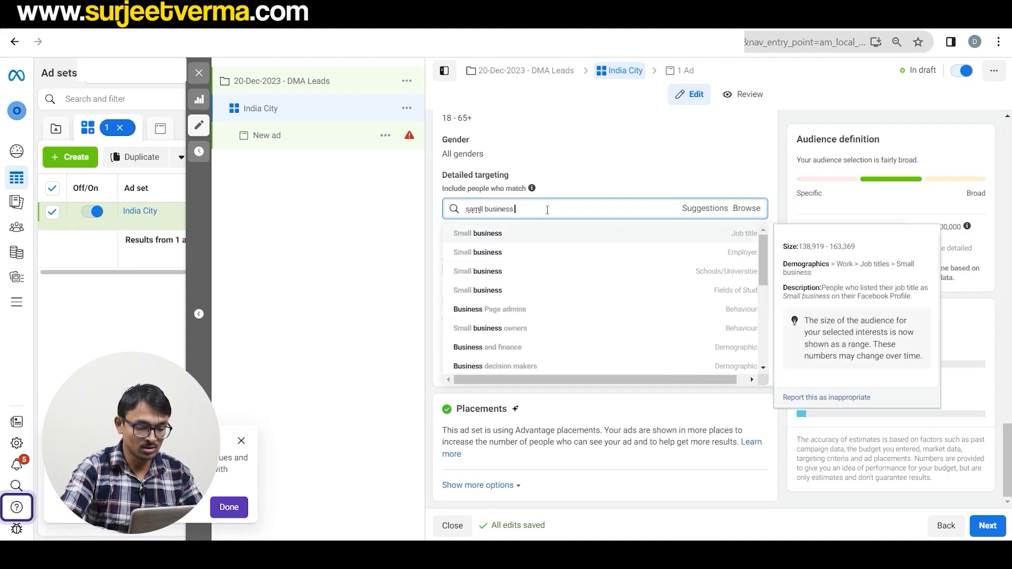
pyautogui.write('own')
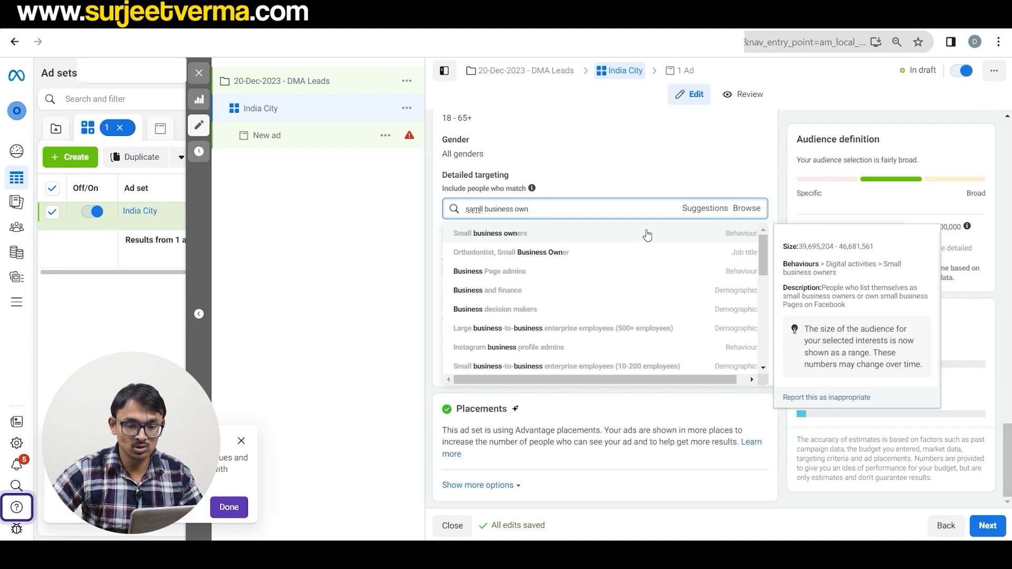
pyautogui.click(679, 233)
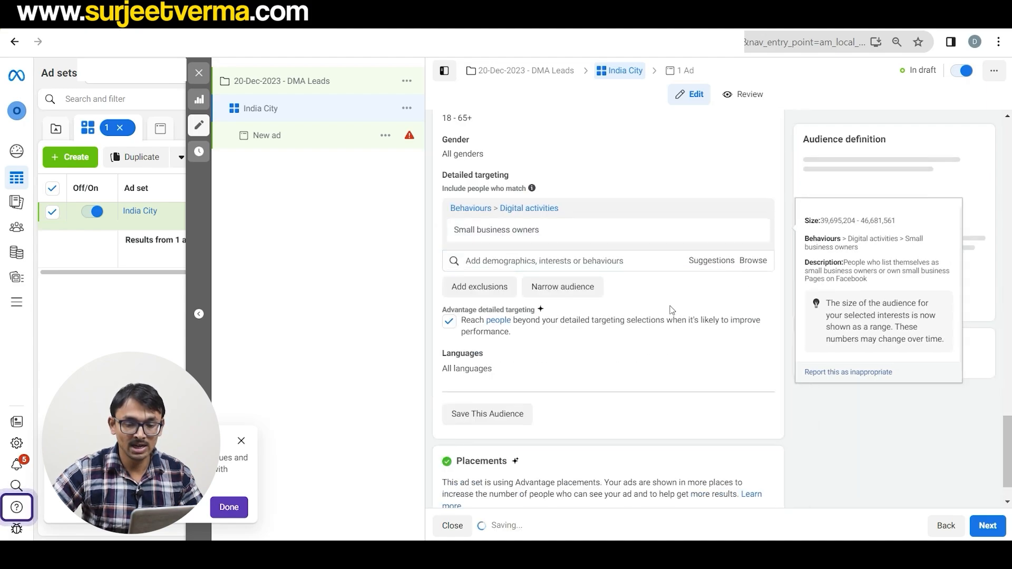
# Add the suggested job title Owner to the detailed targeting.
pyautogui.click(706, 261)
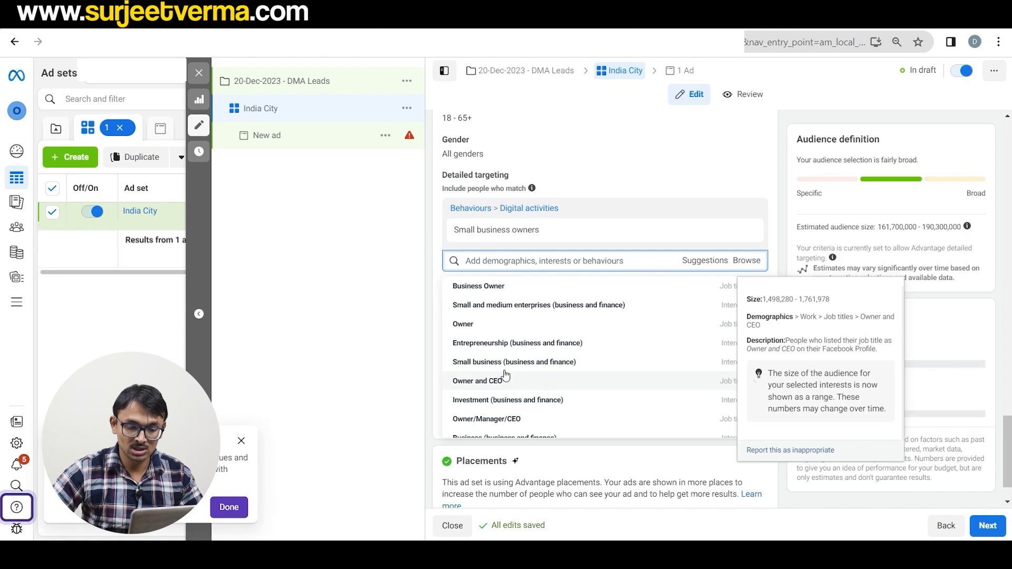
pyautogui.click(514, 320)
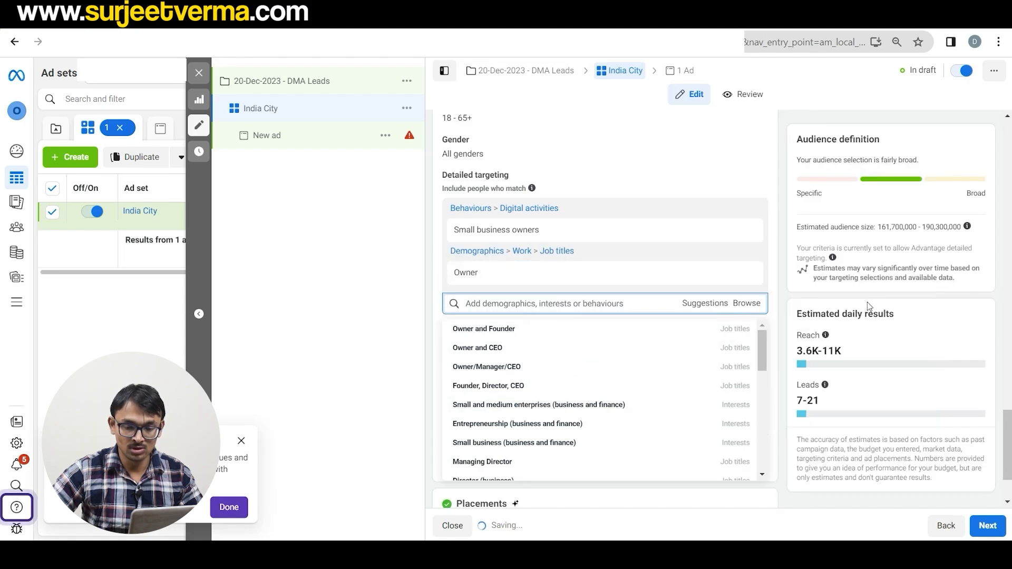
pyautogui.scroll(-1, 747, 253)
# Browse the detailed targeting categories under Behaviours, Interests and Demographics, including Education, Financial and Life events.
pyautogui.click(747, 237)
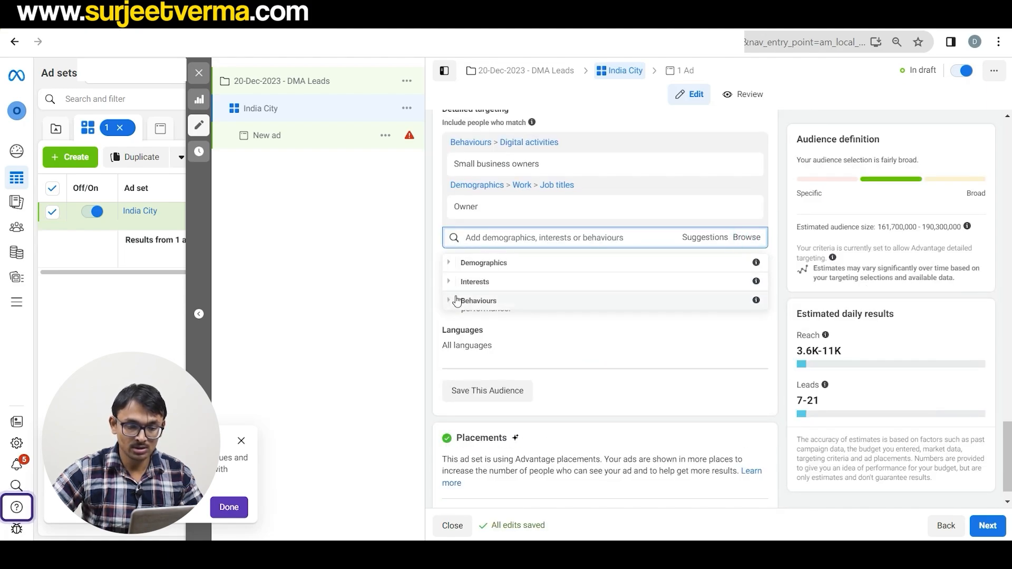
pyautogui.click(449, 303)
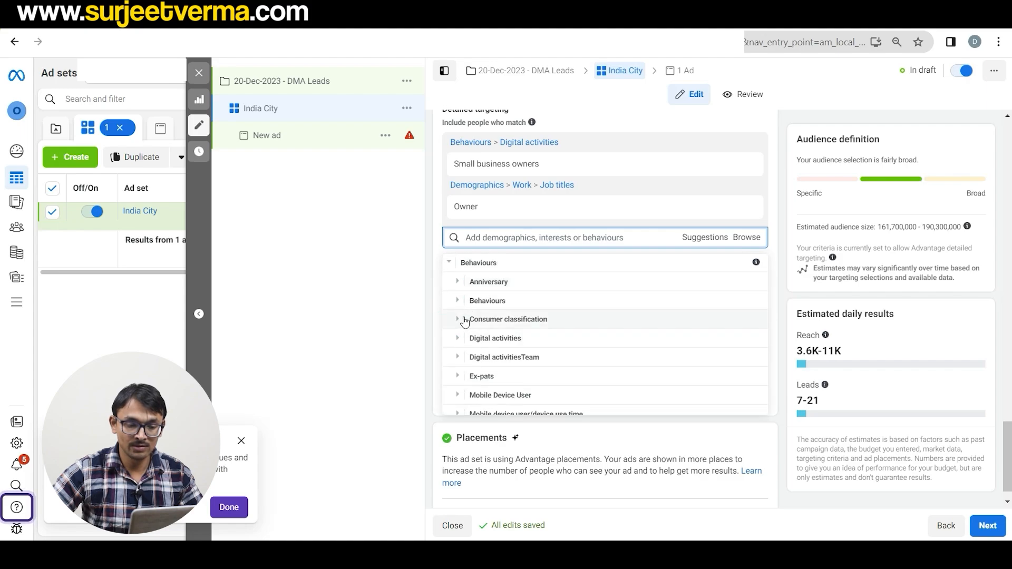
pyautogui.scroll(2, 459, 327)
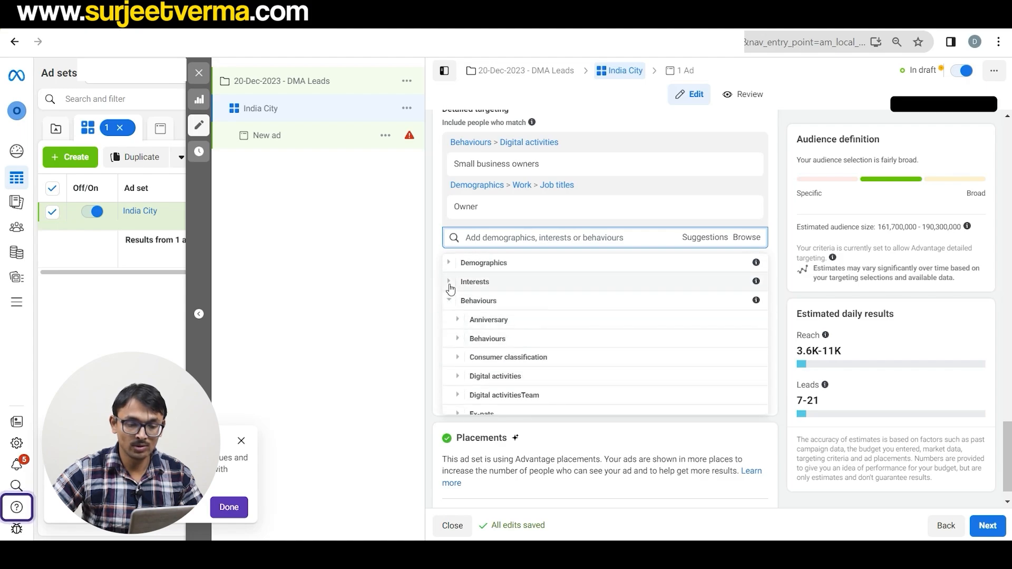
pyautogui.click(451, 284)
pyautogui.scroll(1, 519, 353)
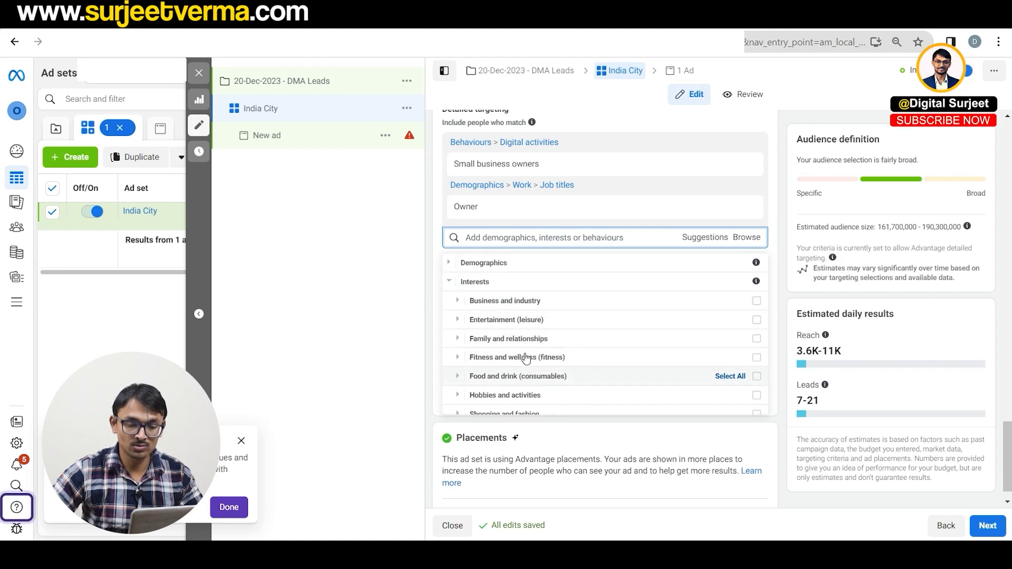
pyautogui.click(449, 263)
pyautogui.click(457, 282)
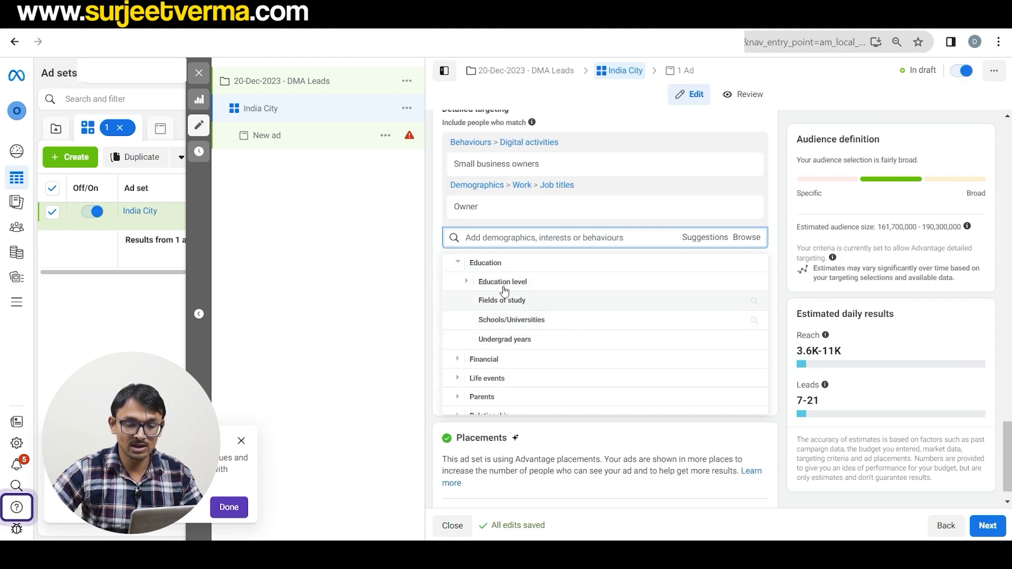
pyautogui.click(457, 359)
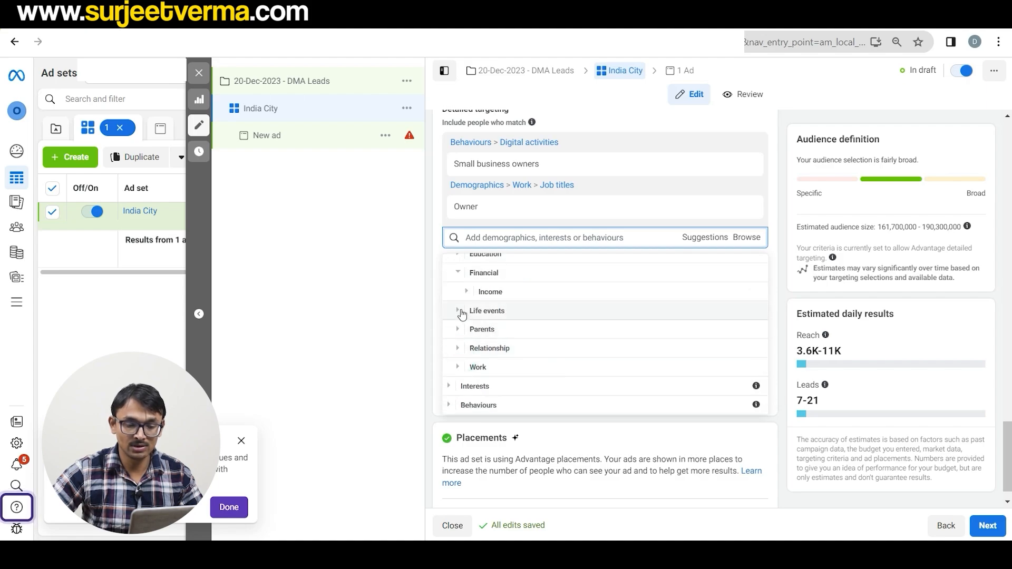
pyautogui.click(458, 311)
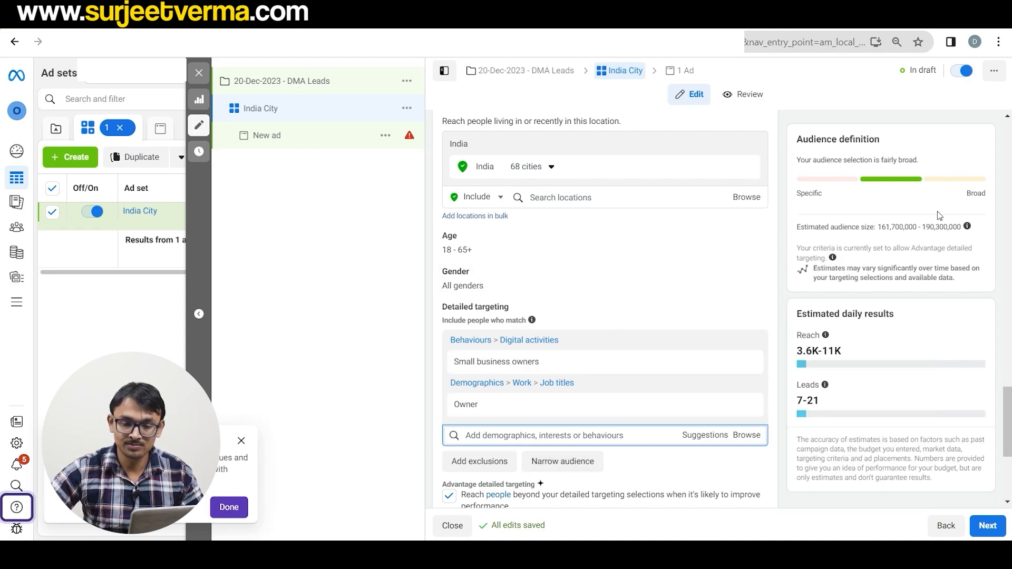
# Review the estimated audience size and the ad set's targeting and placements sections.
pyautogui.moveTo(879, 227); pyautogui.dragTo(961, 227)
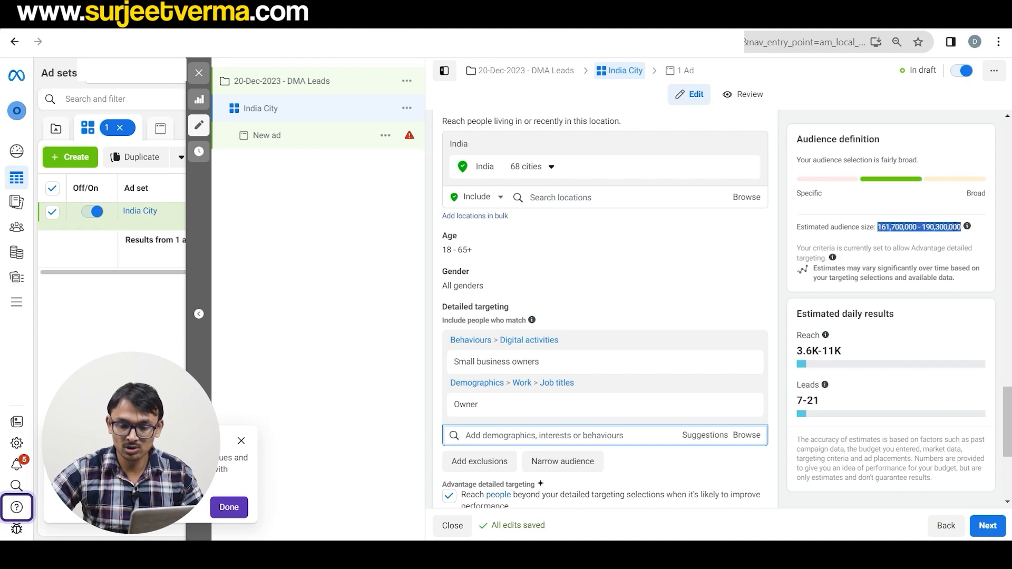
pyautogui.click(822, 238)
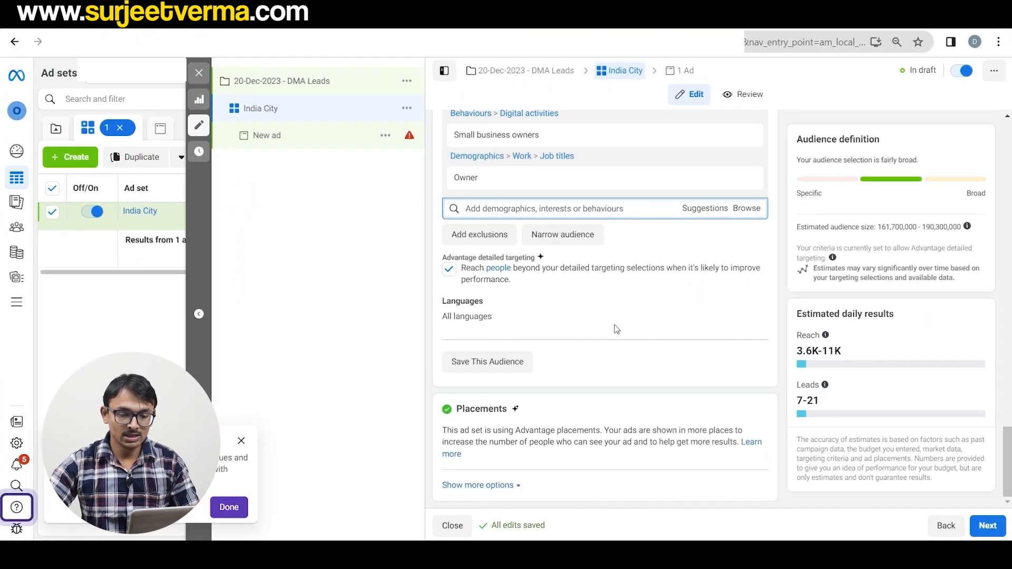
pyautogui.scroll(3, 679, 297)
pyautogui.scroll(-3, 679, 297)
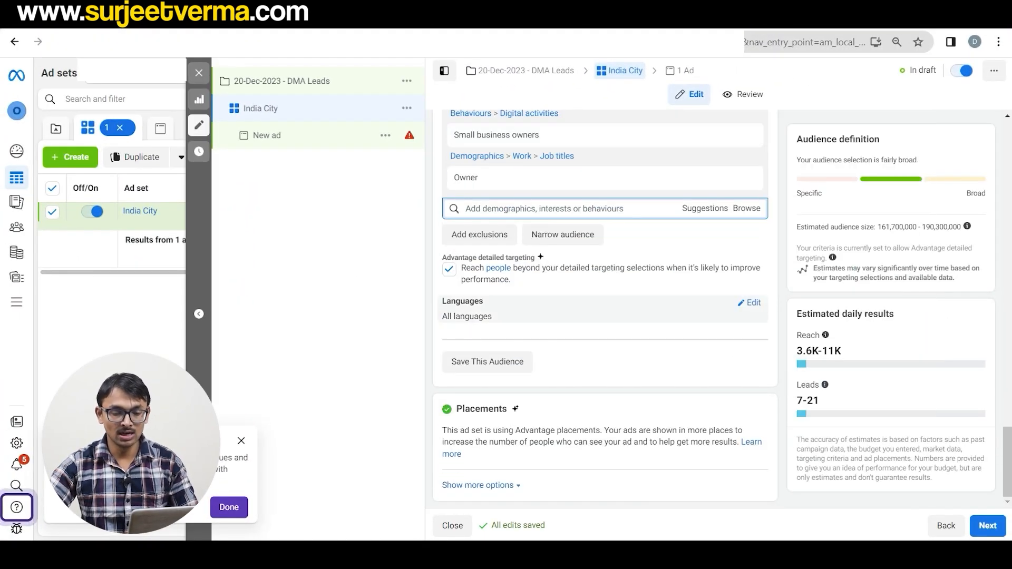
pyautogui.moveTo(470, 407); pyautogui.dragTo(506, 409)
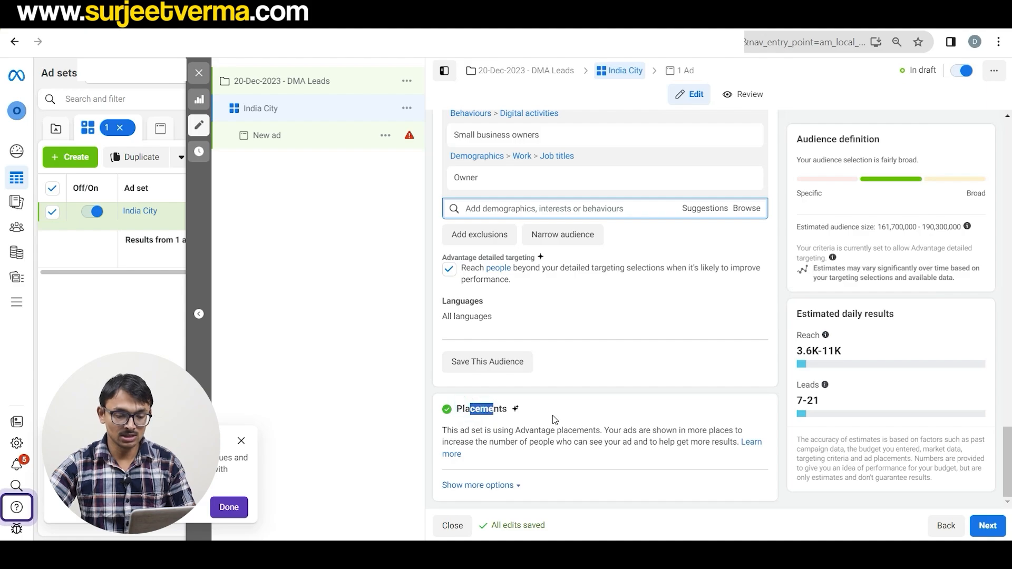
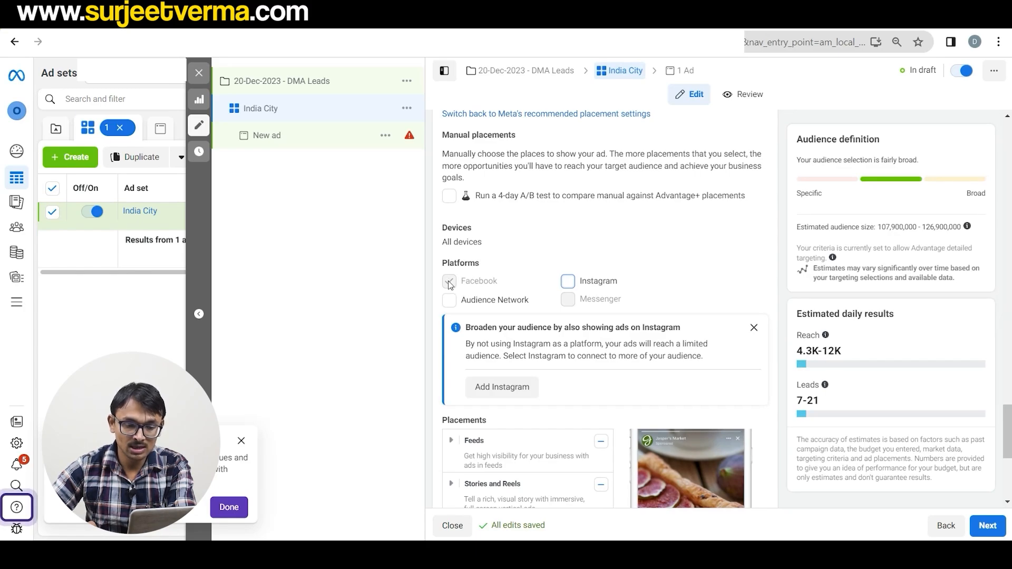
# Exclude the Search results placement from the ad set's manual placements.
pyautogui.scroll(-1, 451, 284)
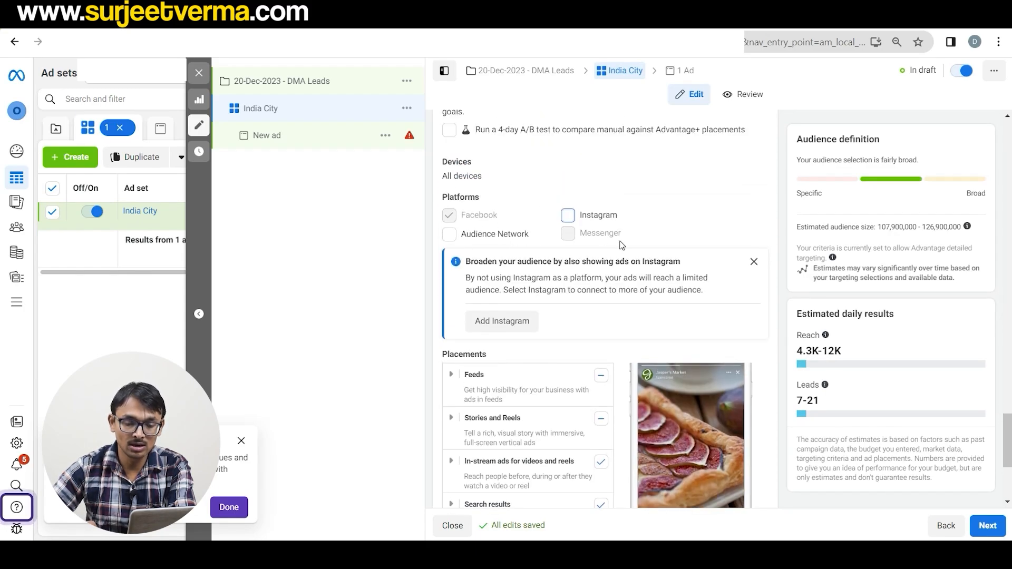
pyautogui.scroll(-2, 620, 245)
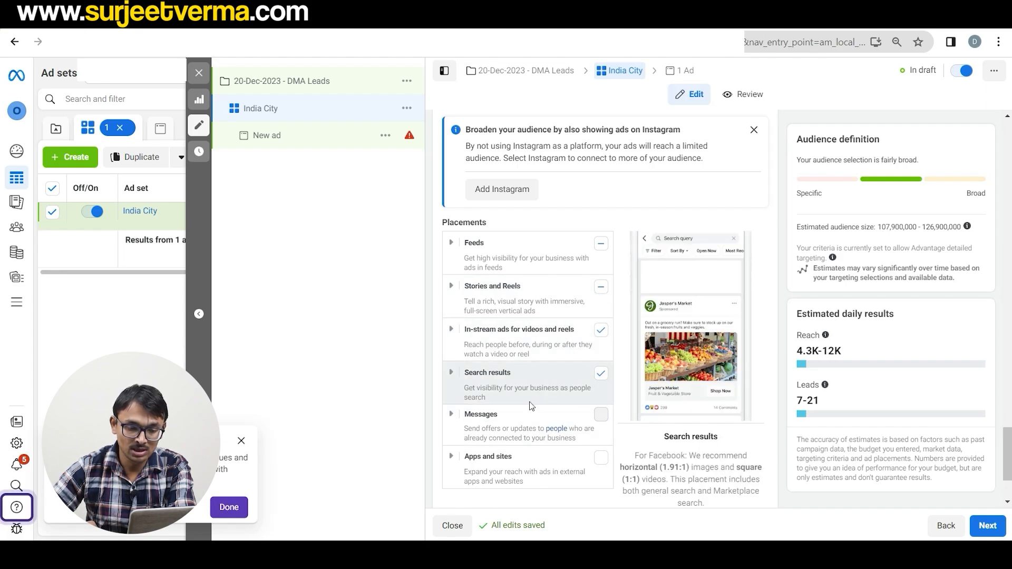
pyautogui.click(601, 375)
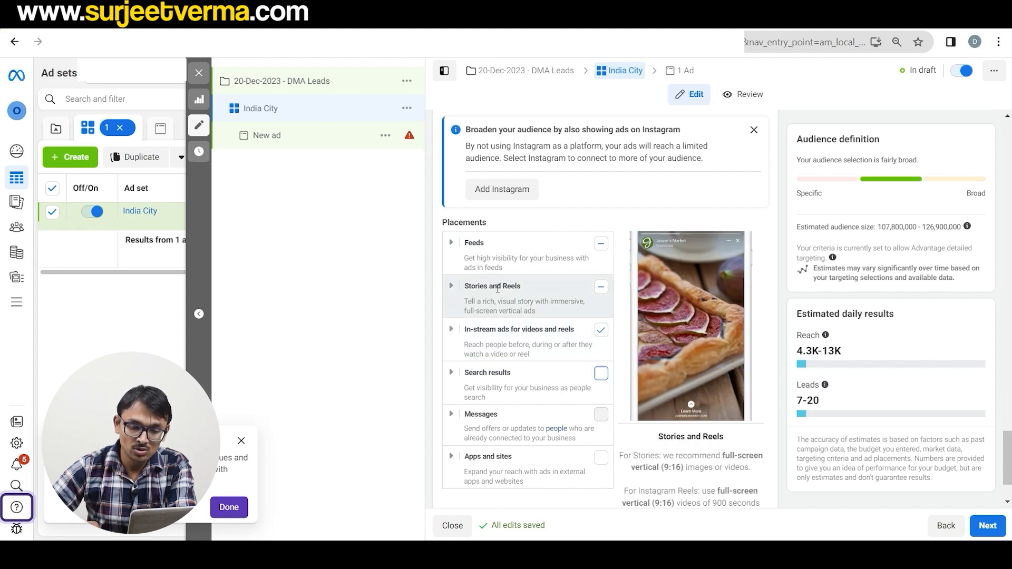
# Expand the Stories and Reels and Feeds placement groups and examine their individual placements.
pyautogui.scroll(1, 528, 289)
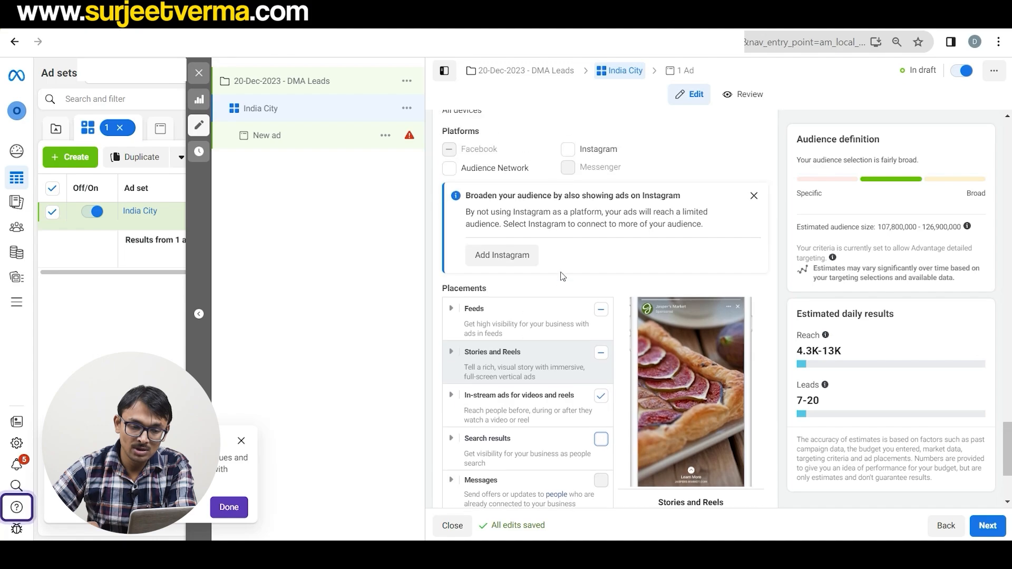
pyautogui.click(451, 353)
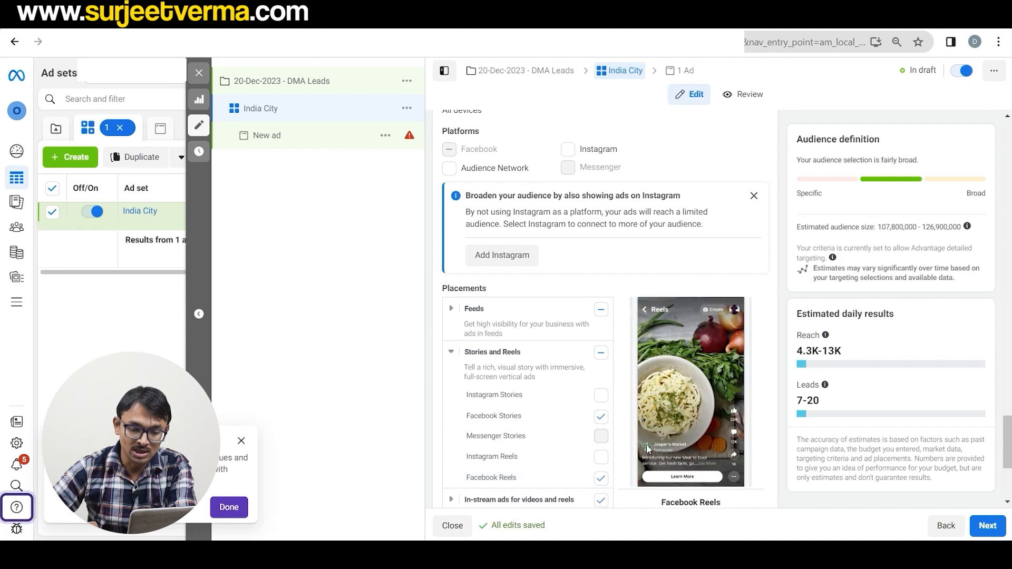
pyautogui.click(451, 309)
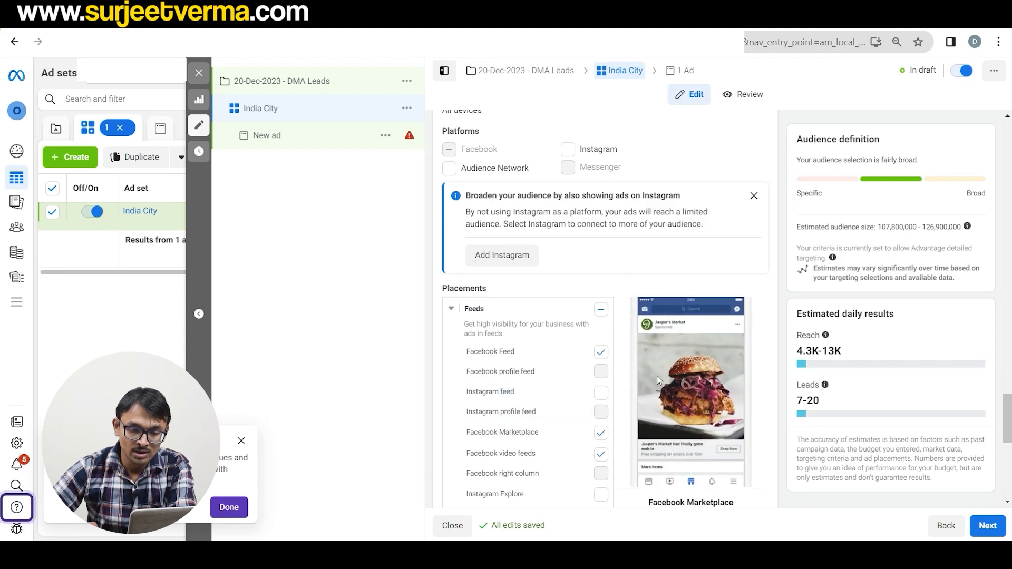
pyautogui.scroll(-5, 599, 337)
pyautogui.scroll(-3, 599, 337)
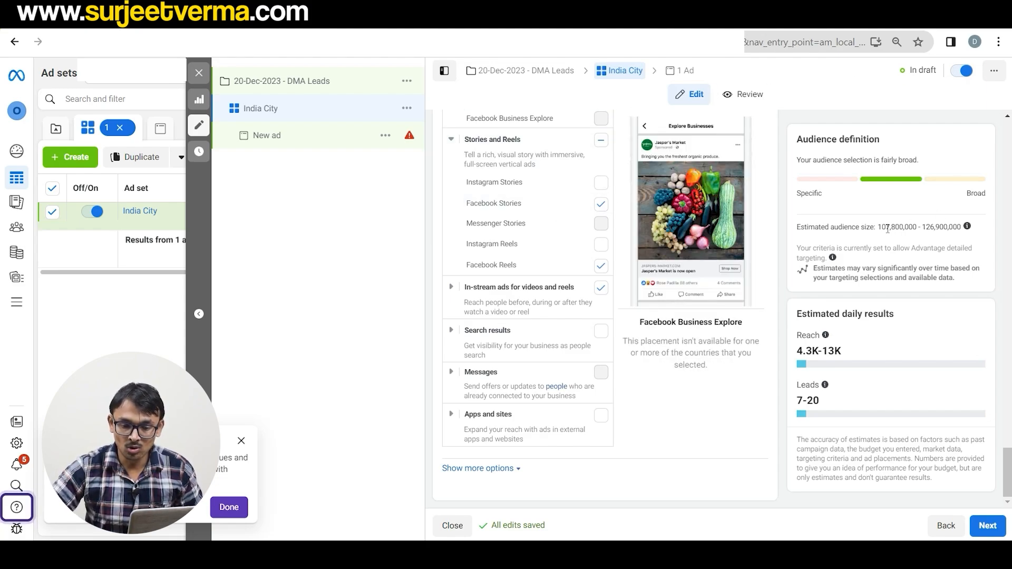
# Check the estimated audience size and daily reach, and proceed from the ad set to the ad setup.
pyautogui.moveTo(888, 229); pyautogui.dragTo(953, 228)
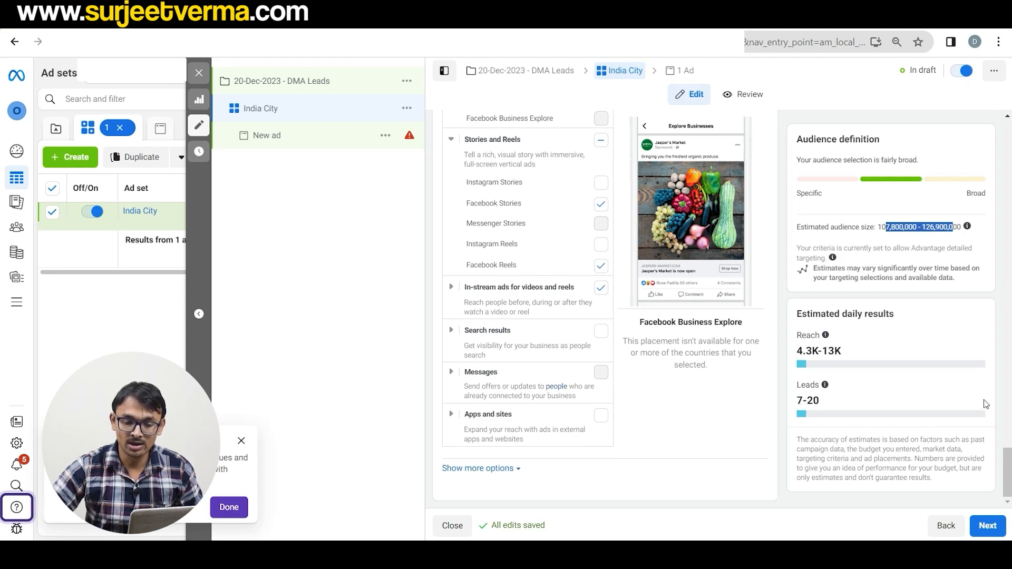
pyautogui.moveTo(797, 350); pyautogui.dragTo(829, 351)
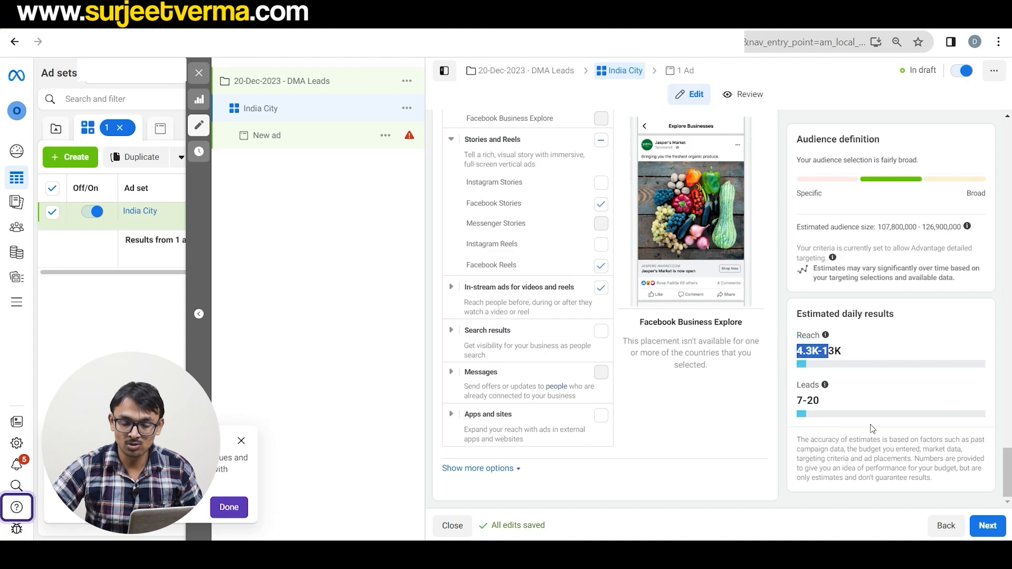
pyautogui.click(987, 525)
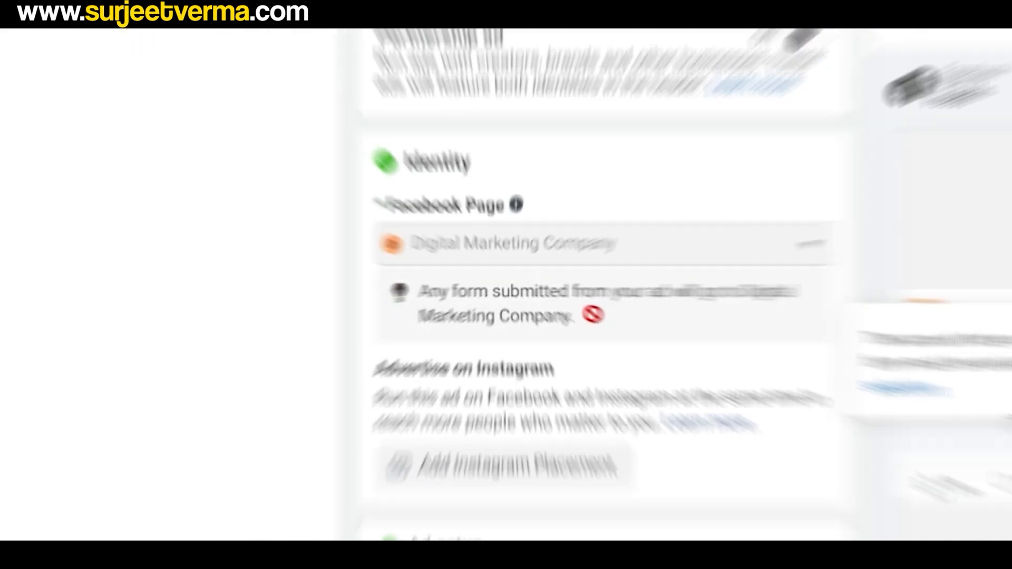
# Add the account image "support new.png" as the media of the single-image ad.
pyautogui.scroll(-3, 515, 318)
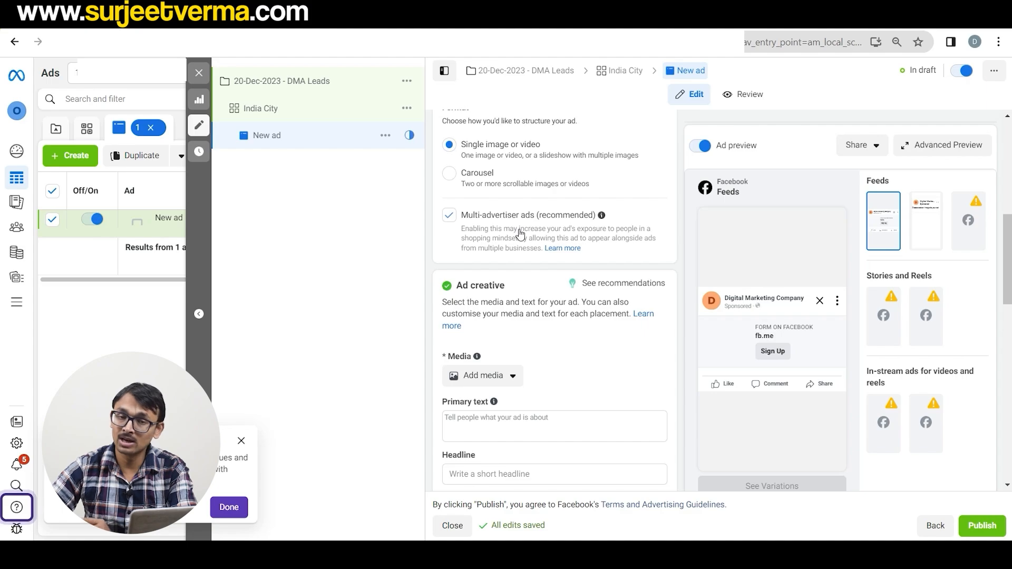
pyautogui.scroll(1, 521, 234)
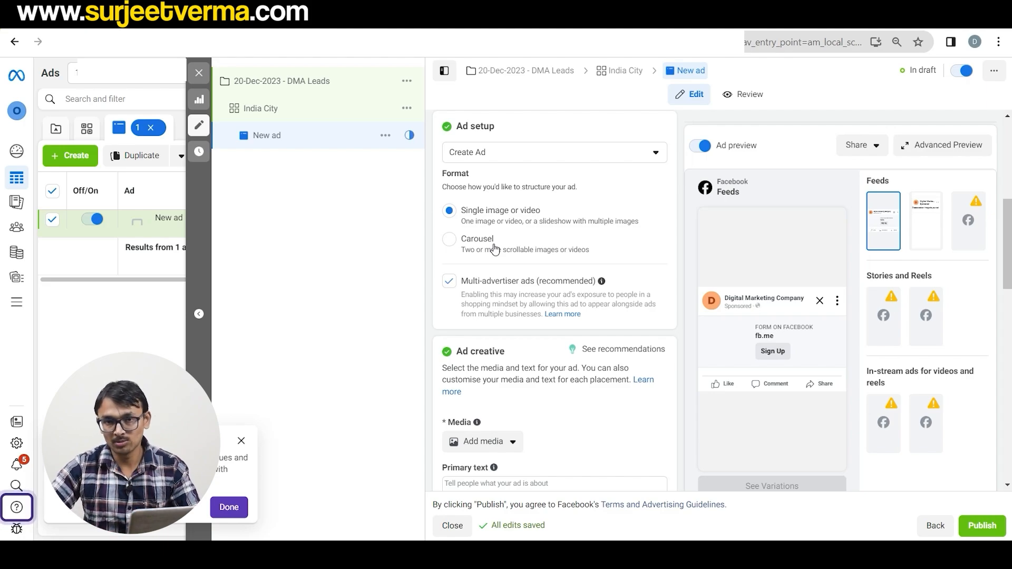
pyautogui.scroll(-2, 495, 248)
pyautogui.click(506, 310)
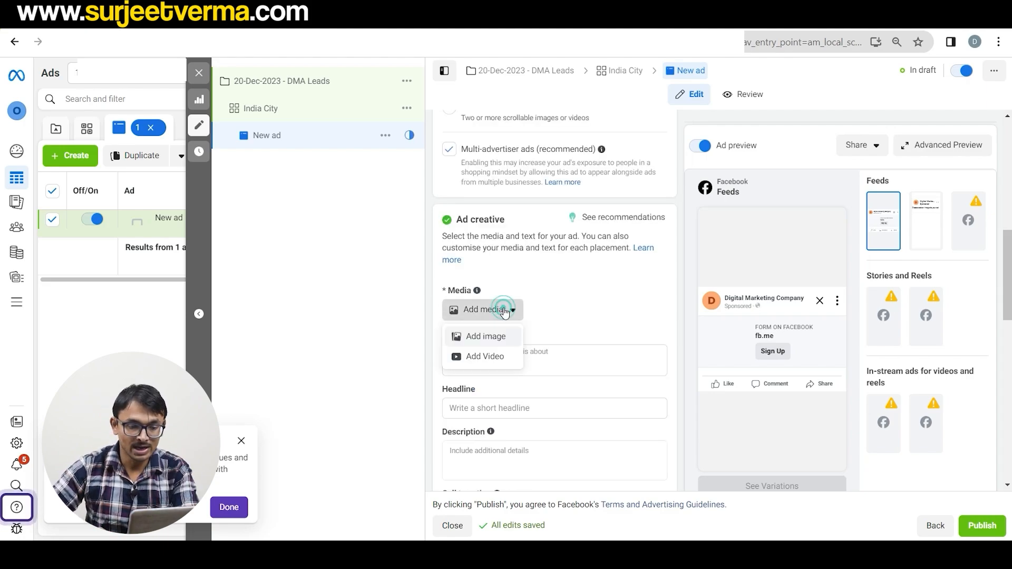
pyautogui.click(479, 338)
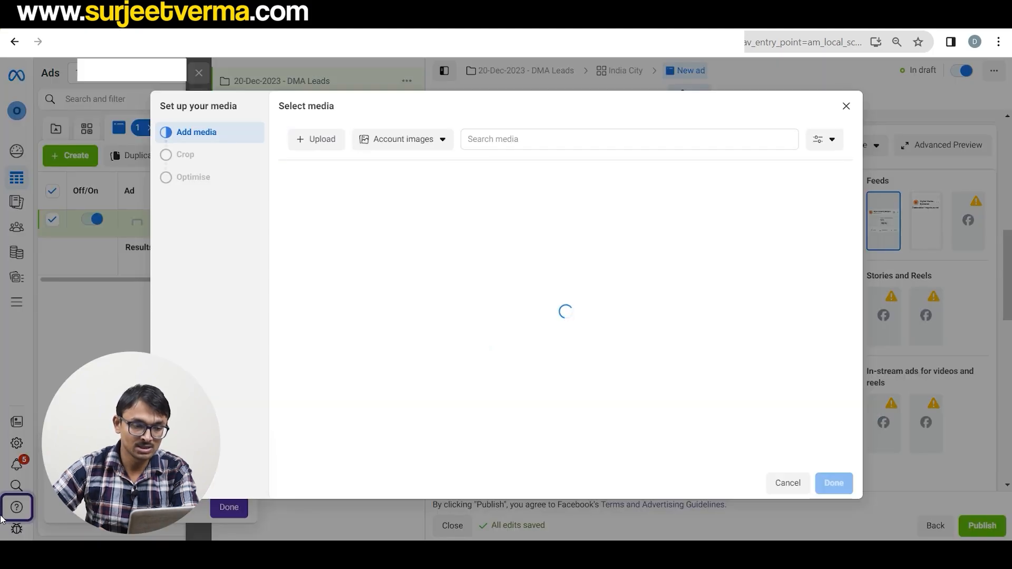
pyautogui.click(323, 142)
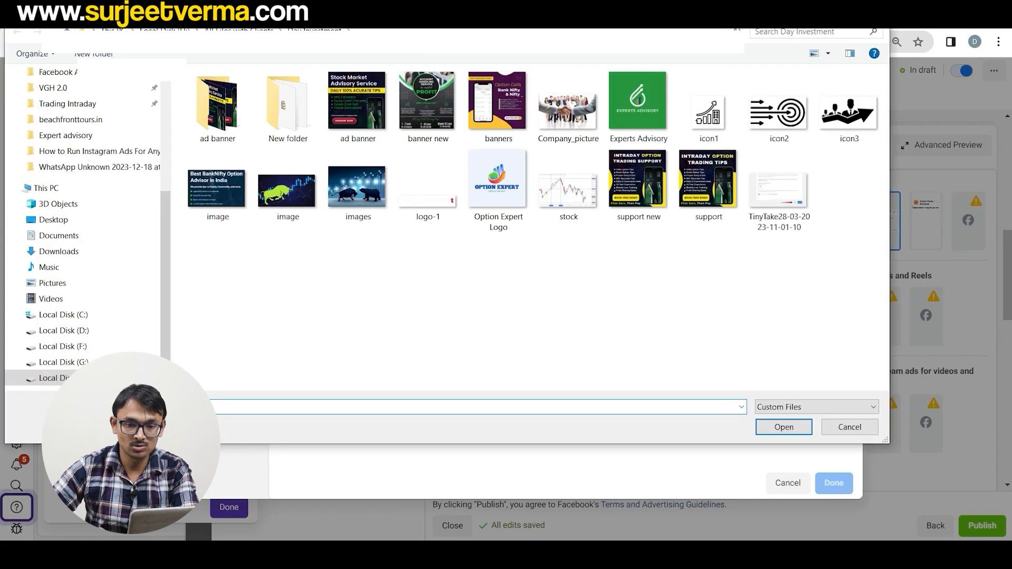
pyautogui.press('Escape')
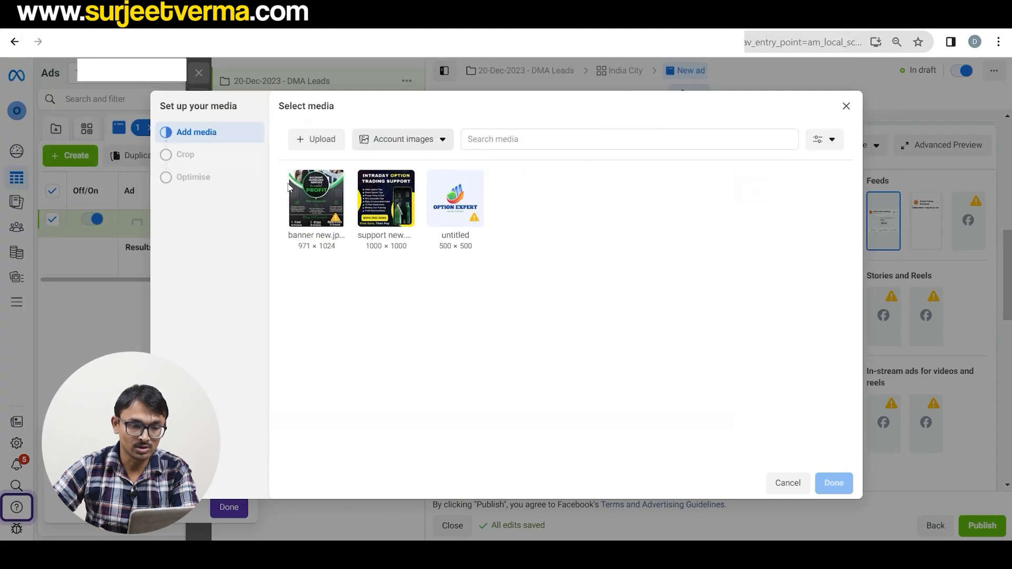
pyautogui.click(422, 142)
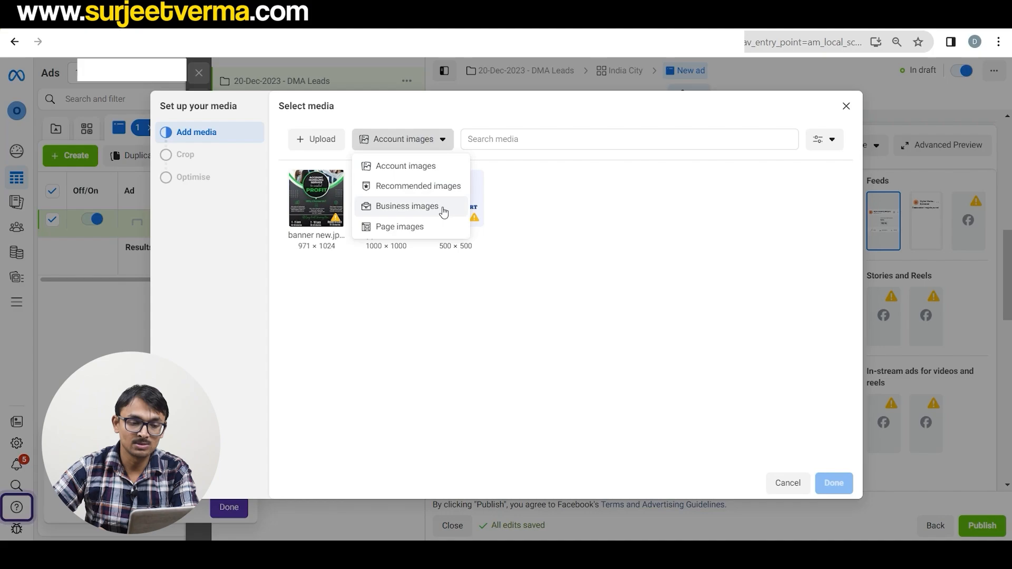
pyautogui.click(589, 298)
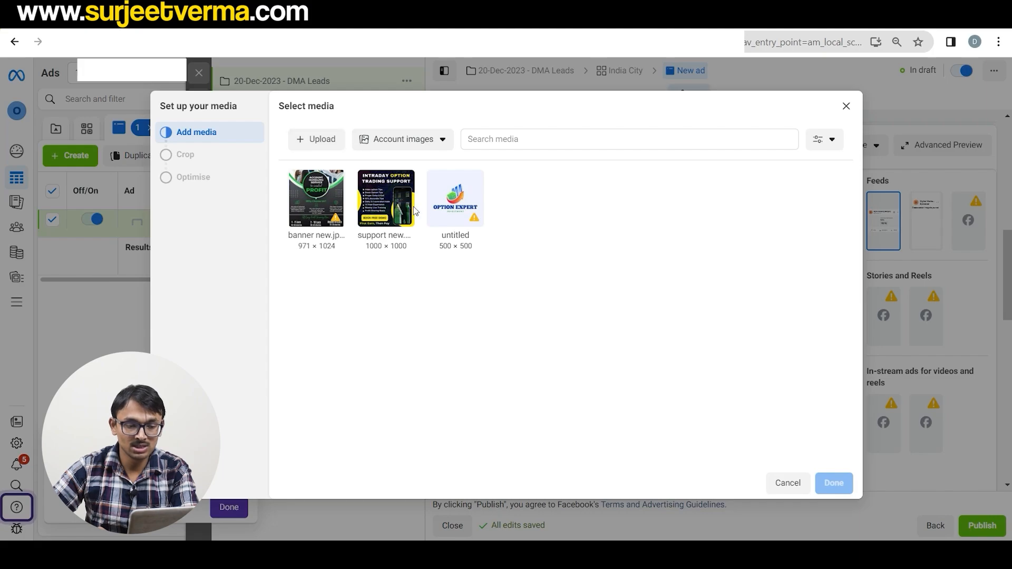
pyautogui.click(389, 198)
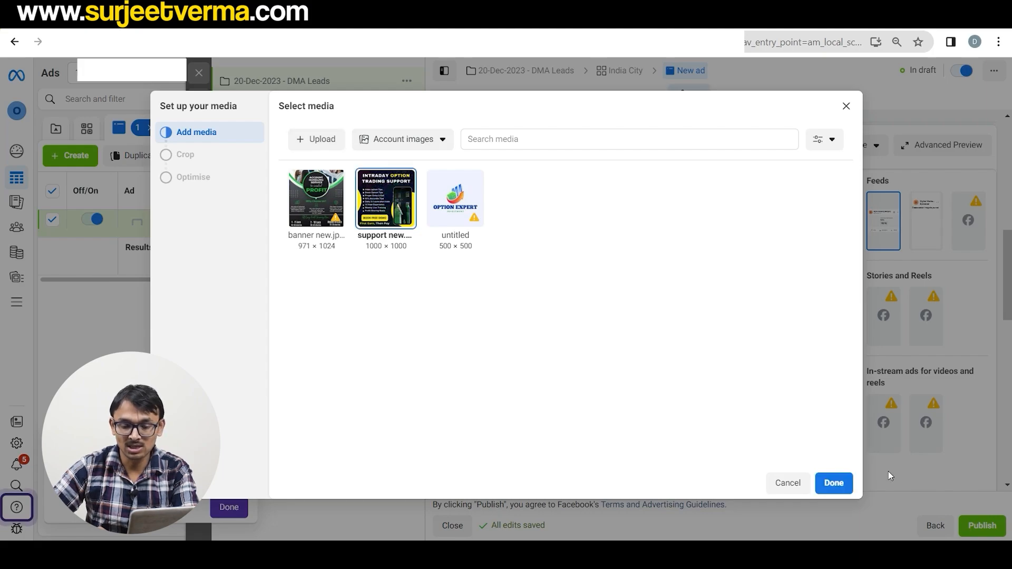
pyautogui.click(833, 484)
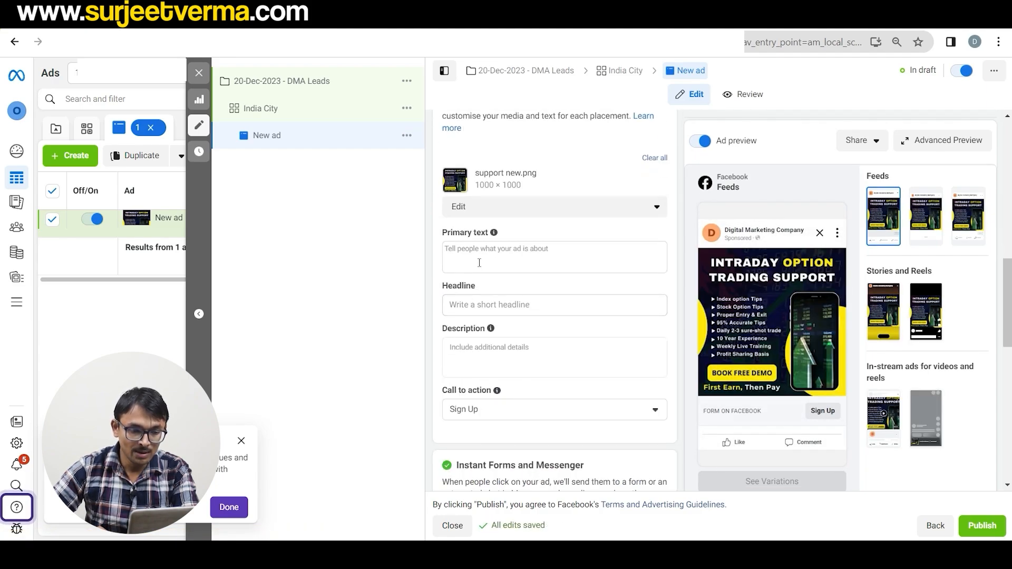
# Enter "hsavchjnasjkcjo" as the ad's primary text and "COntatc for Digital marketing Work" as its headline.
pyautogui.click(479, 262)
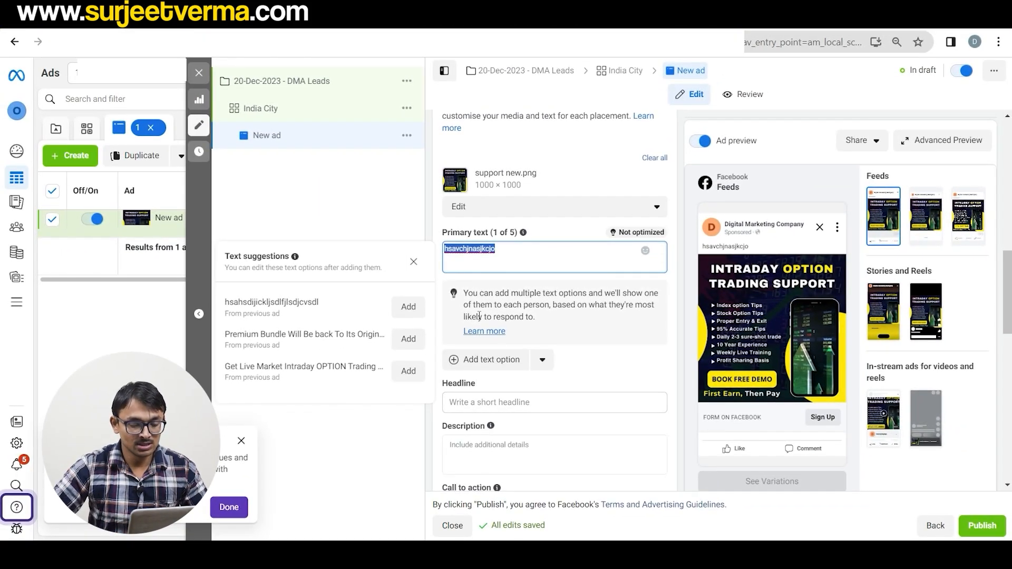
pyautogui.click(468, 403)
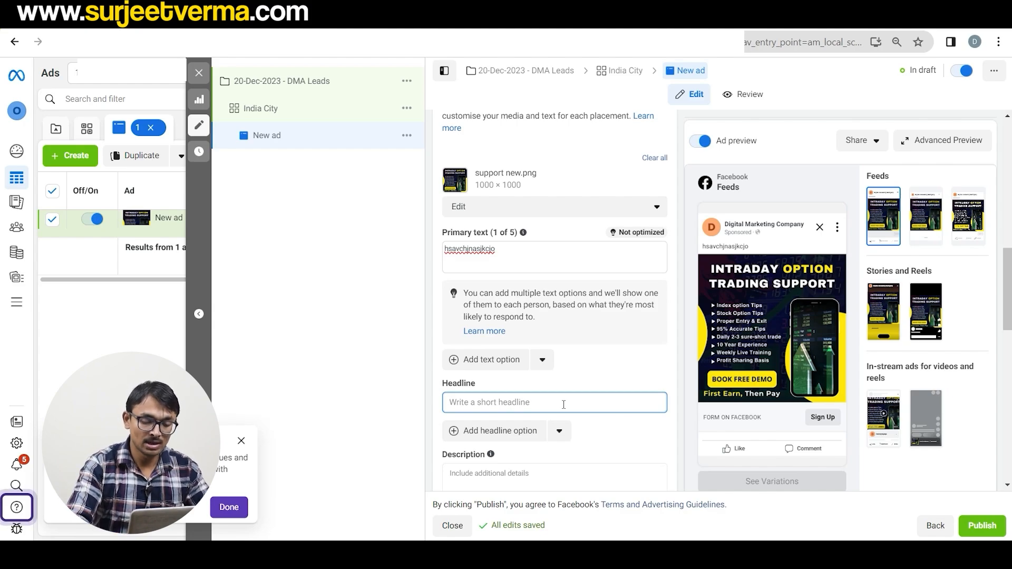
pyautogui.write('COntatc')
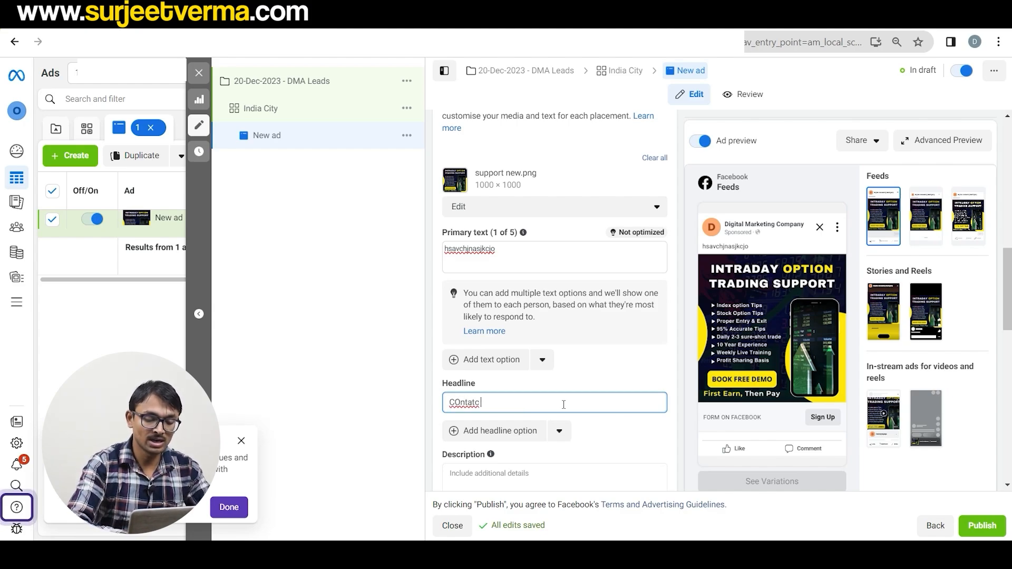
pyautogui.write(' for Digital marketing Work')
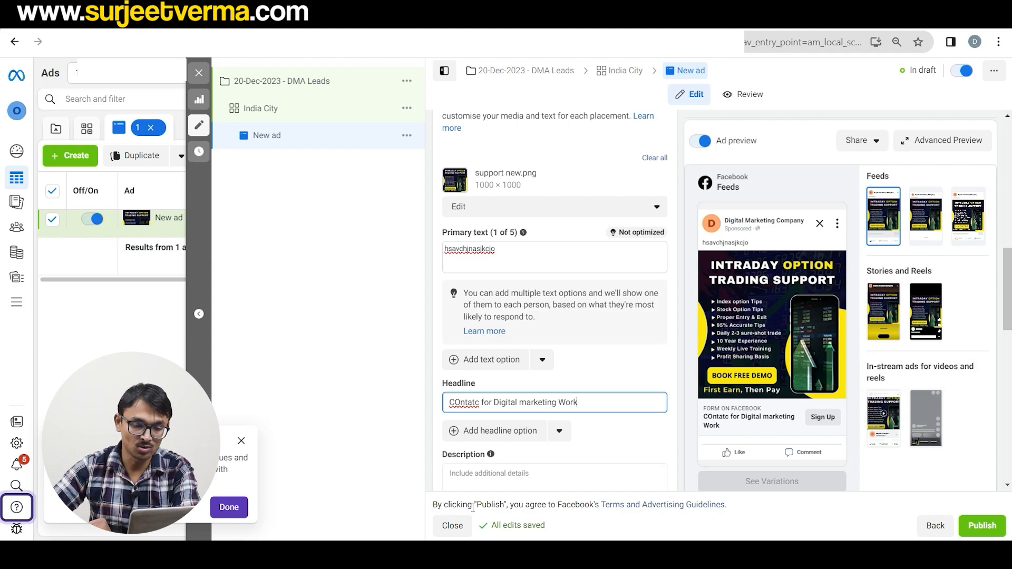
# Copy the ad's primary text into its description.
pyautogui.scroll(-3, 518, 336)
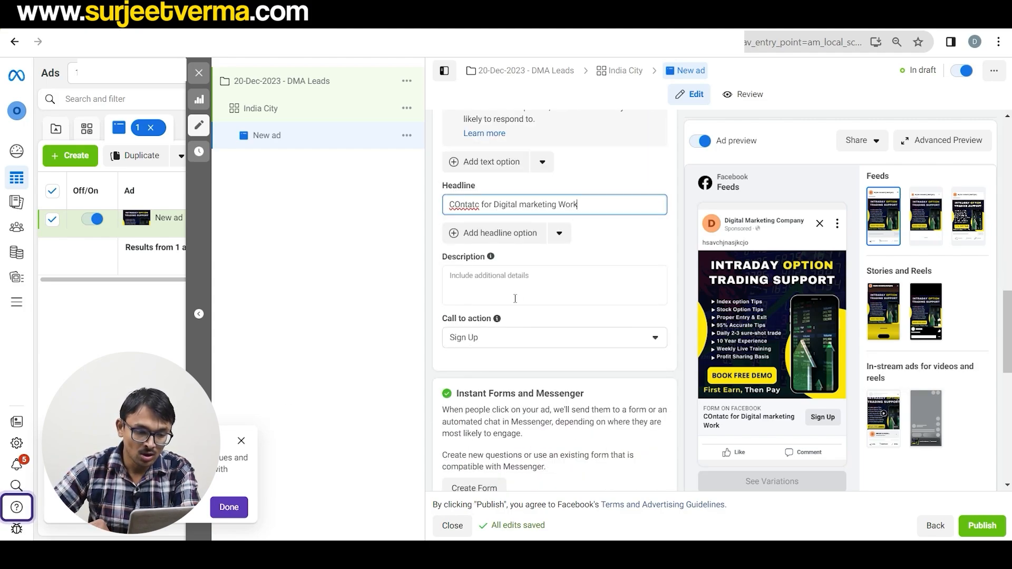
pyautogui.click(501, 285)
pyautogui.scroll(3, 501, 285)
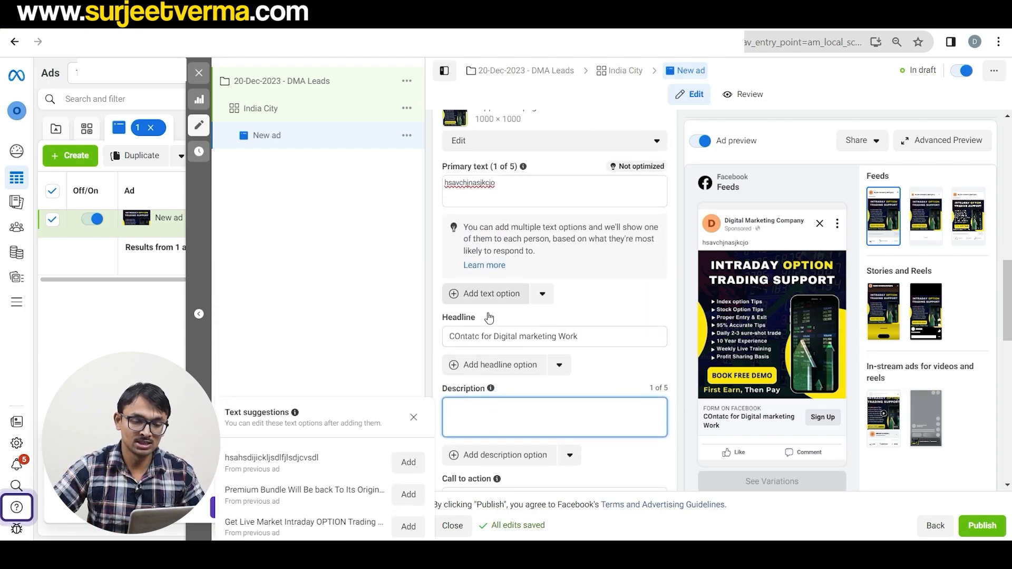
pyautogui.tripleClick(509, 196)
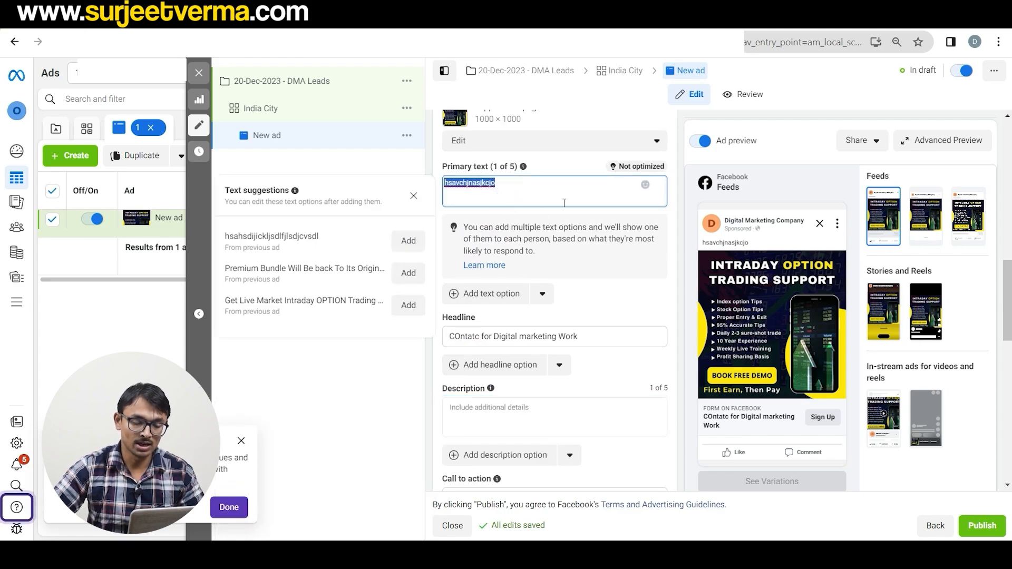
pyautogui.hotkey('ctrl', 'c')
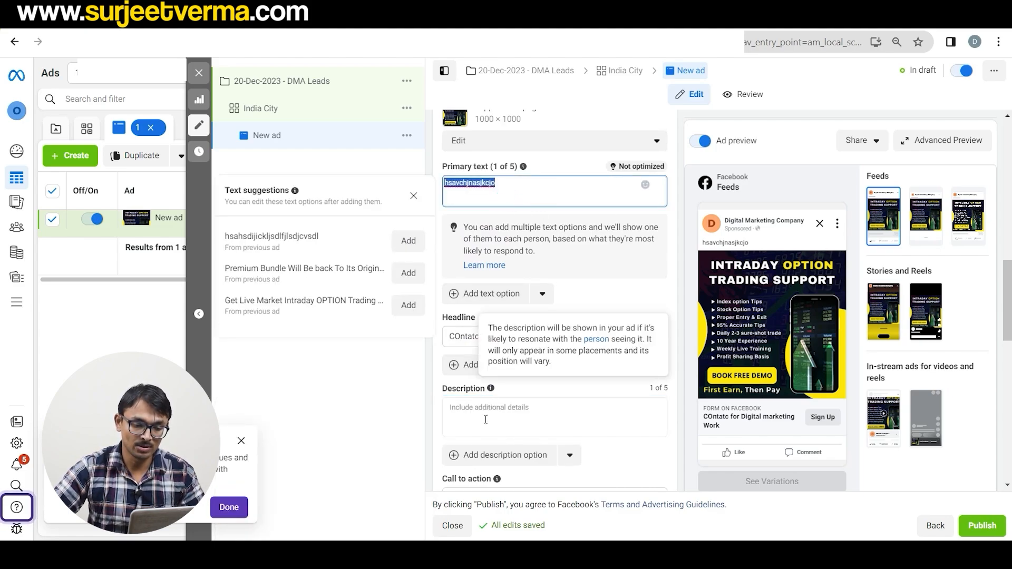
pyautogui.click(485, 419)
pyautogui.hotkey('ctrl', 'v')
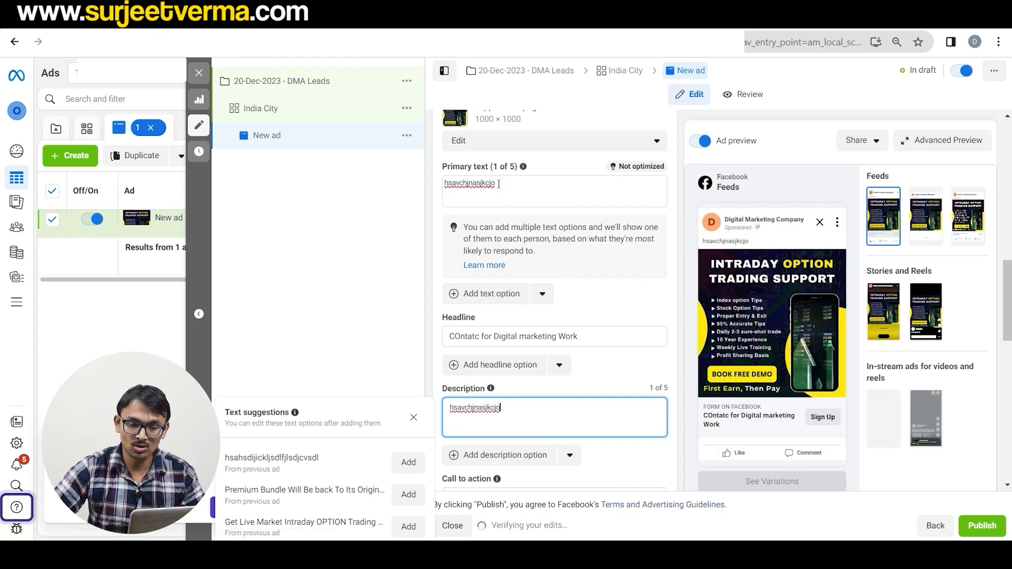
pyautogui.moveTo(459, 183); pyautogui.dragTo(500, 186)
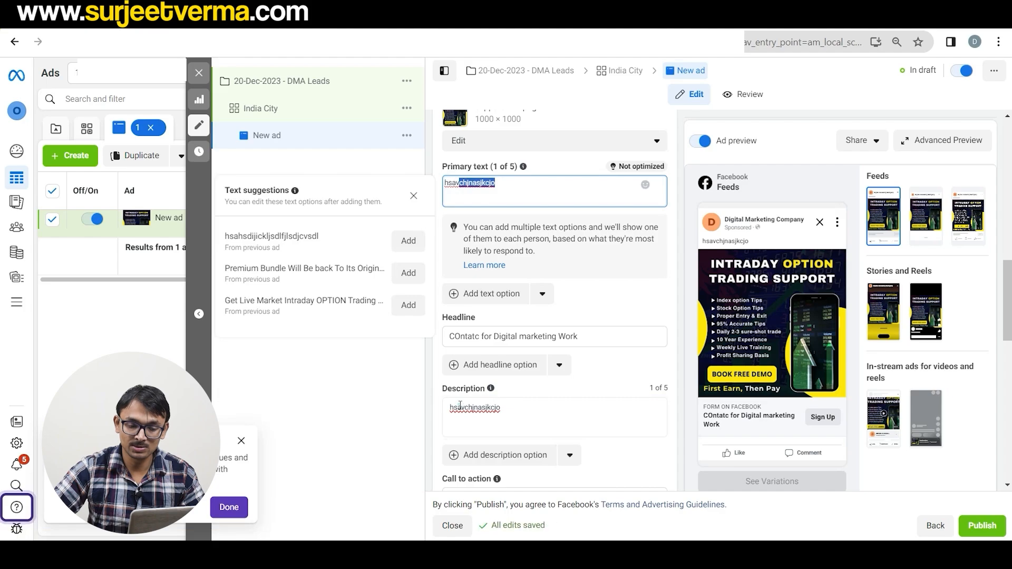
pyautogui.moveTo(459, 405); pyautogui.dragTo(487, 406)
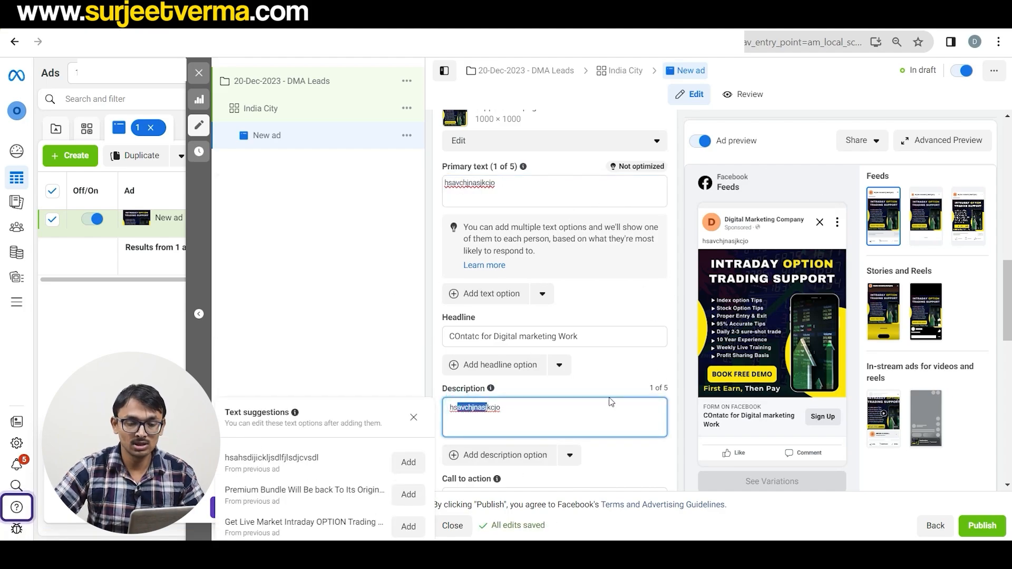
pyautogui.moveTo(463, 184); pyautogui.dragTo(497, 184)
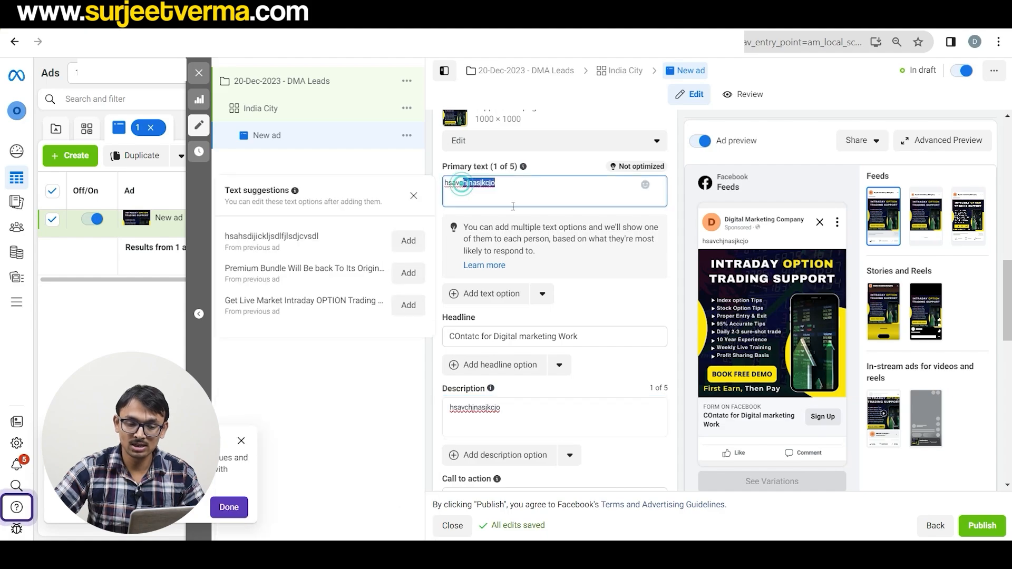
pyautogui.moveTo(456, 408); pyautogui.dragTo(521, 411)
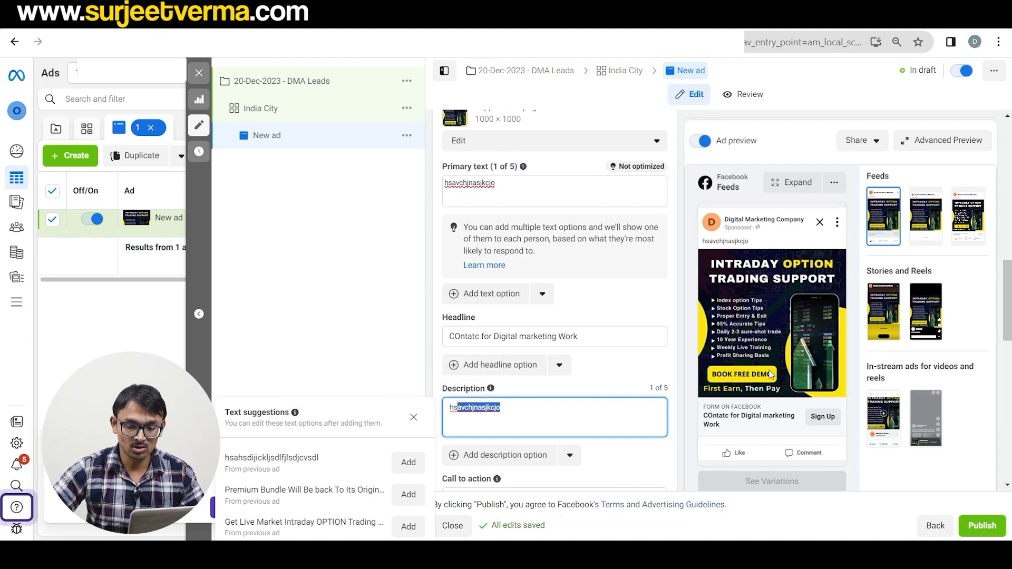
# Set the ad's call to action to Get Offer and check it in the ad preview.
pyautogui.scroll(-5, 527, 343)
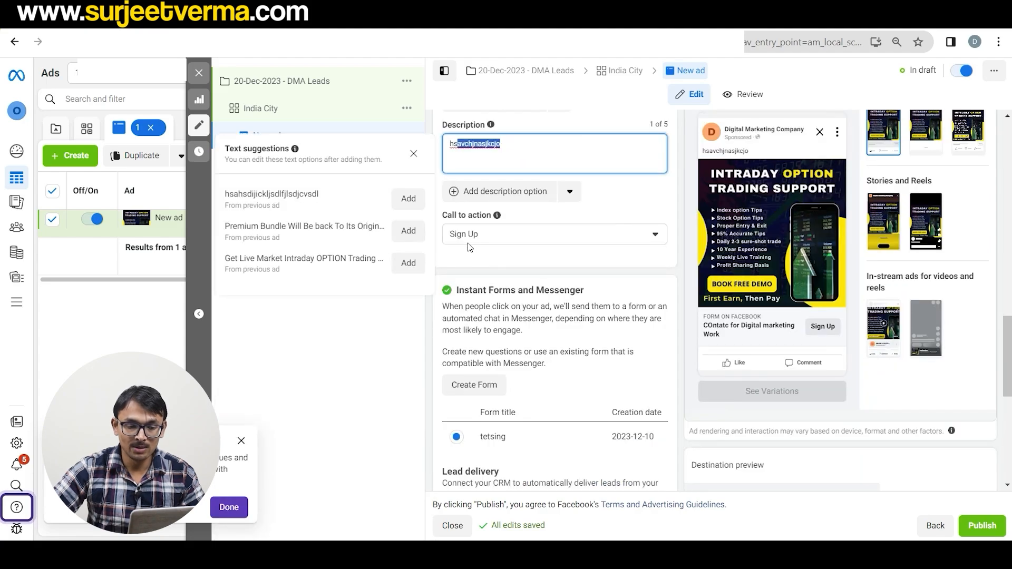
pyautogui.click(577, 235)
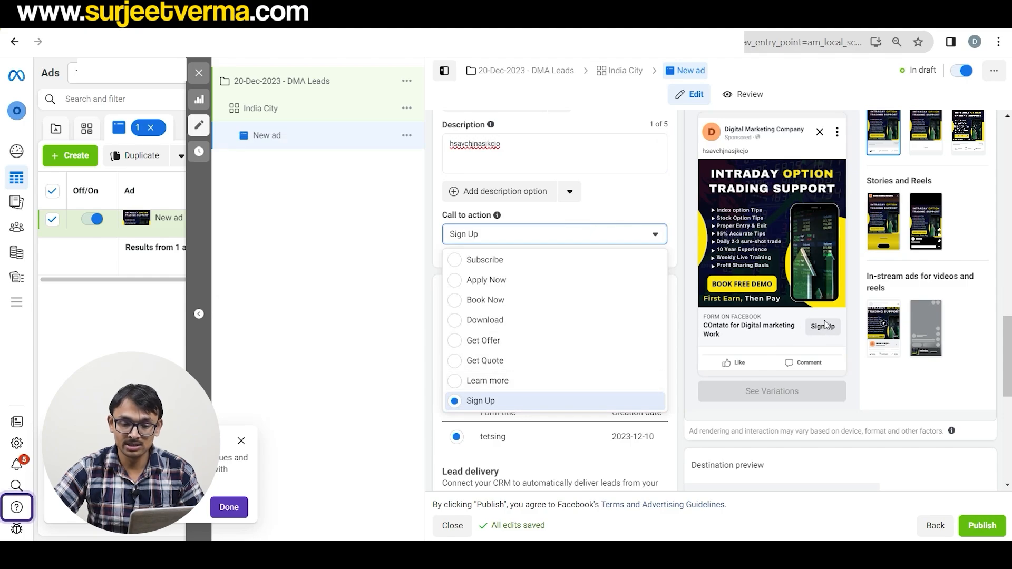
pyautogui.click(530, 341)
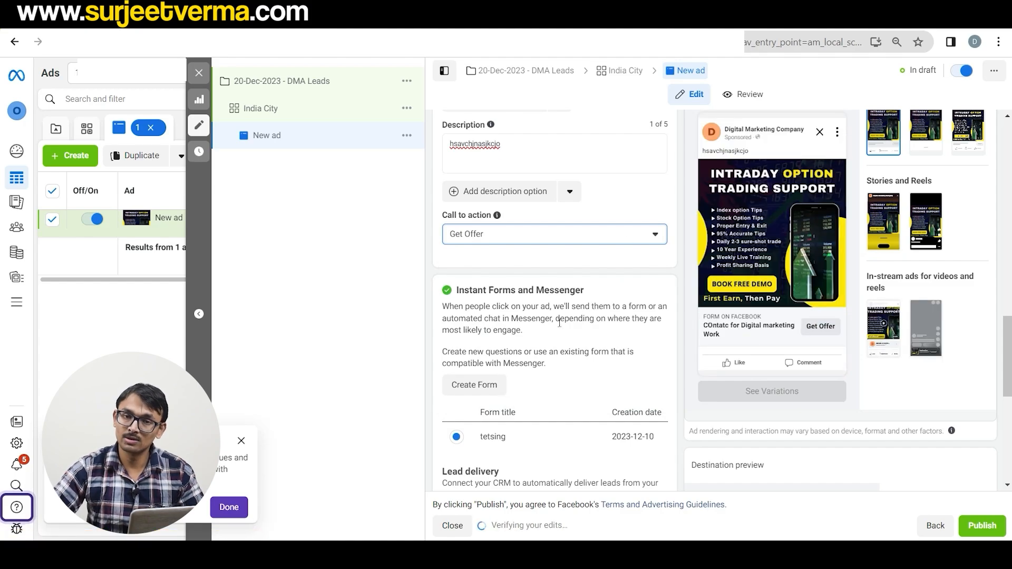
pyautogui.click(556, 238)
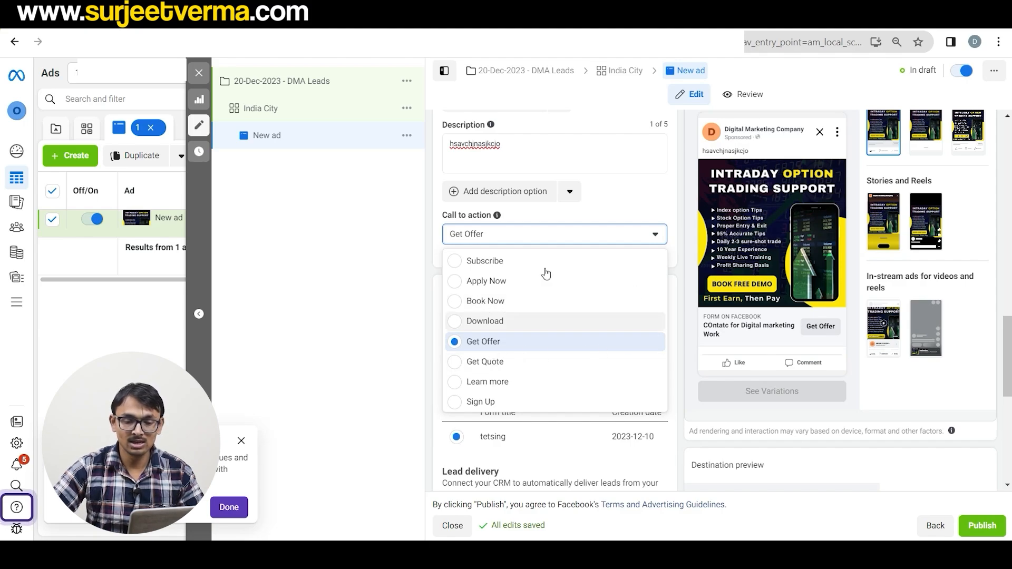
pyautogui.click(379, 256)
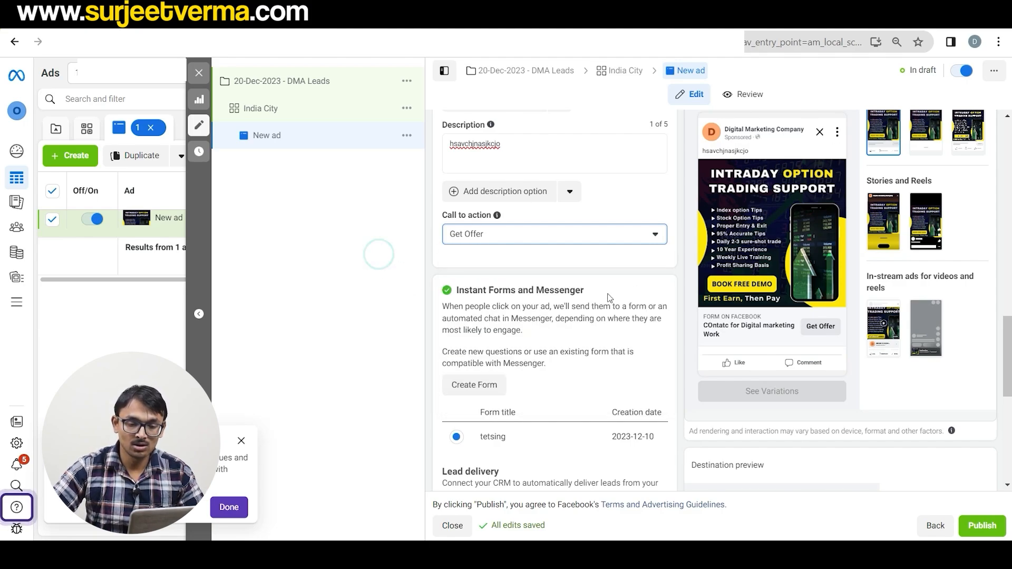
pyautogui.scroll(1, 762, 332)
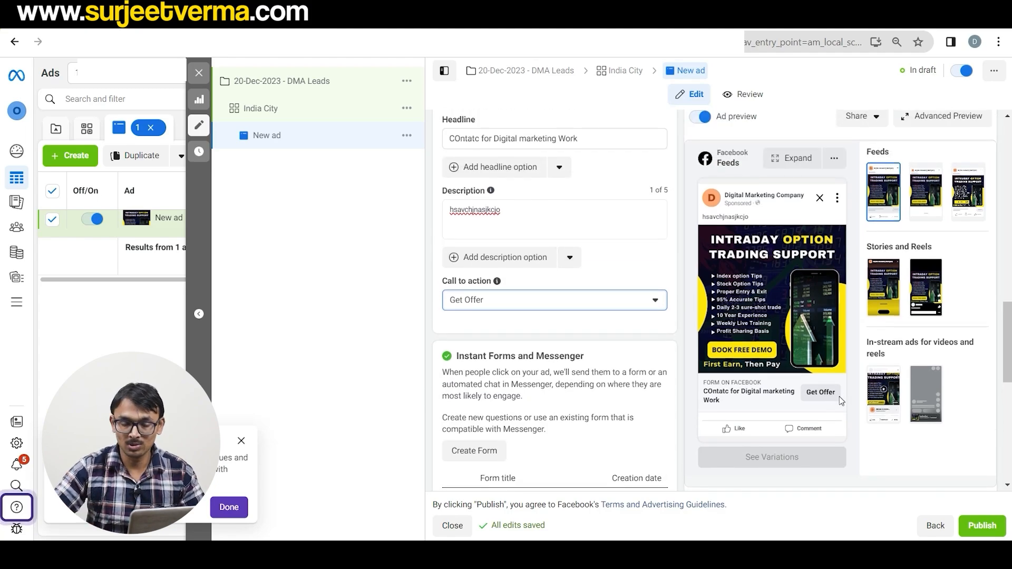
# Create a new instant form for the ad and name it "20 - DMA Leads".
pyautogui.scroll(-4, 637, 278)
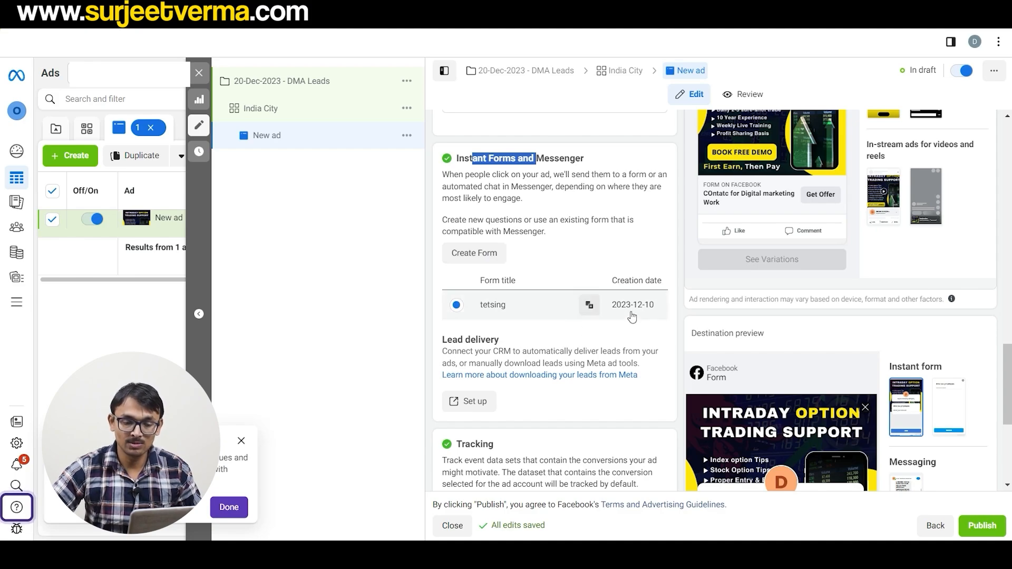
pyautogui.click(475, 255)
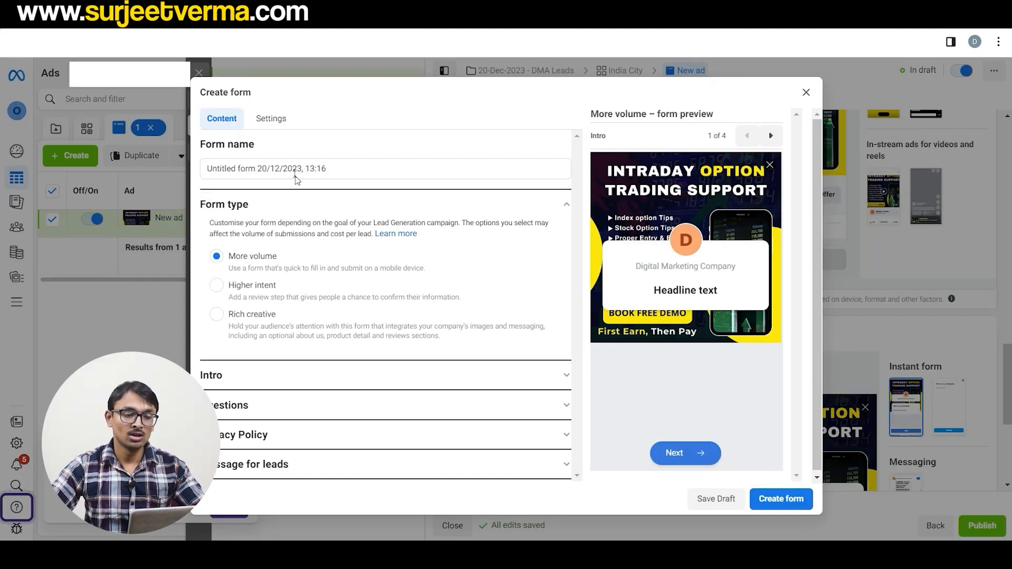
pyautogui.tripleClick(287, 167)
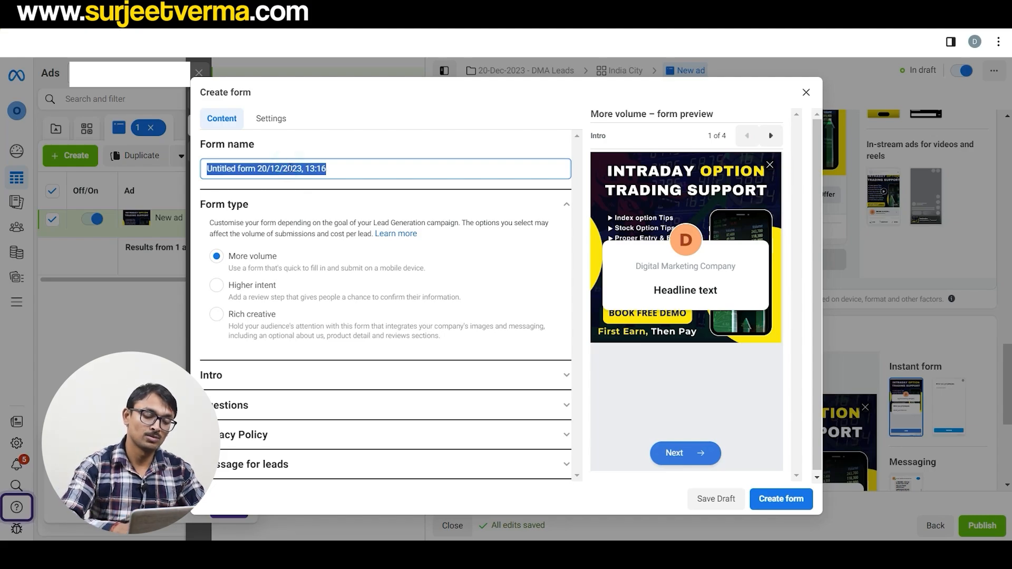
pyautogui.write('DM')
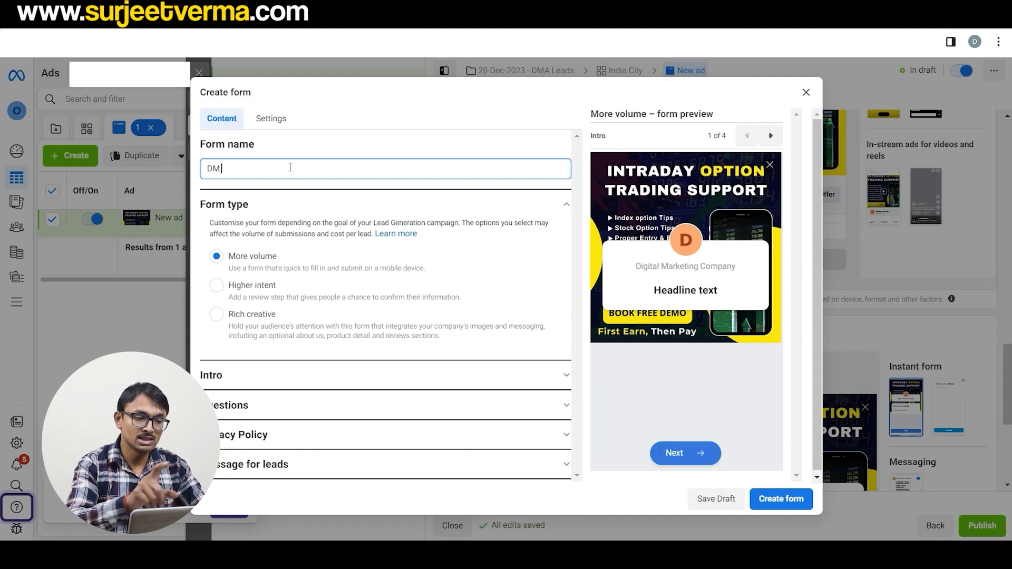
pyautogui.press('BackSpace')
pyautogui.press('BackSpace')
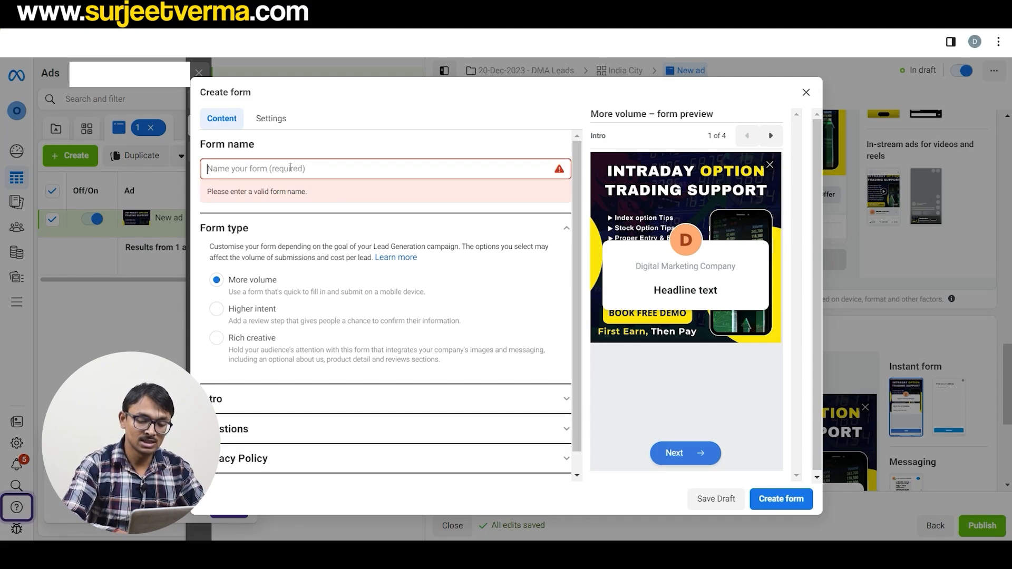
pyautogui.write('20 - ')
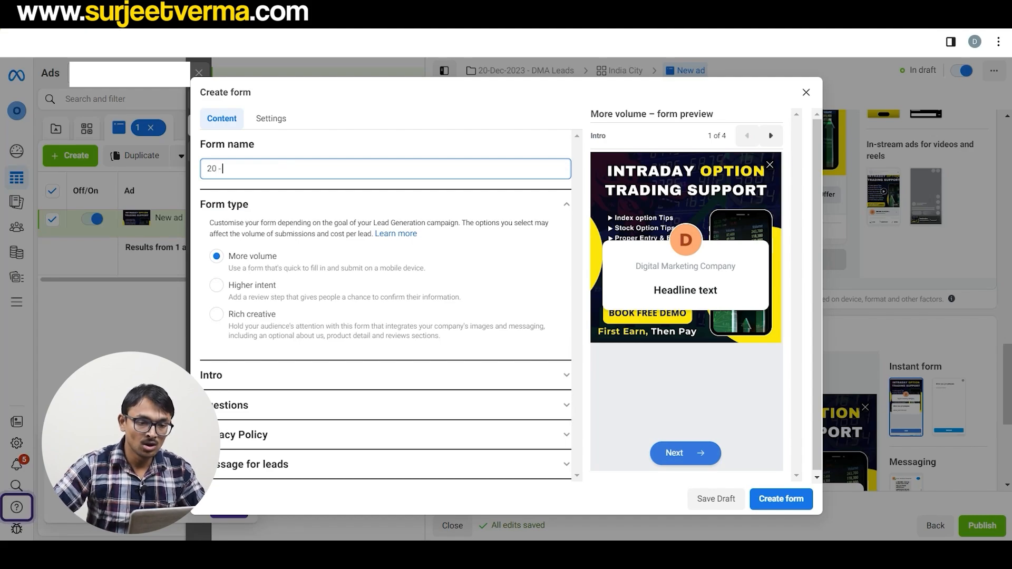
pyautogui.write('DM')
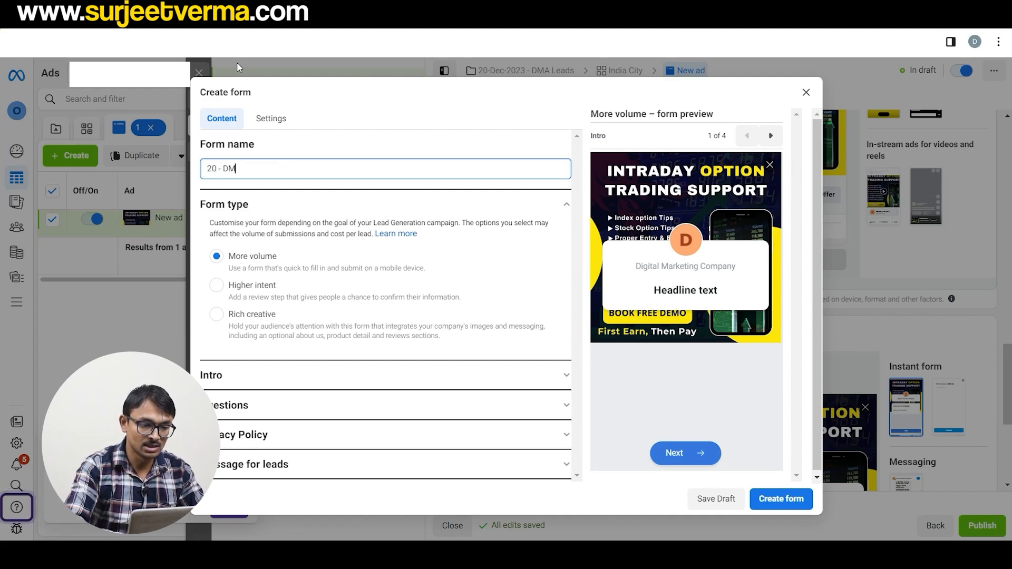
pyautogui.write('A Le')
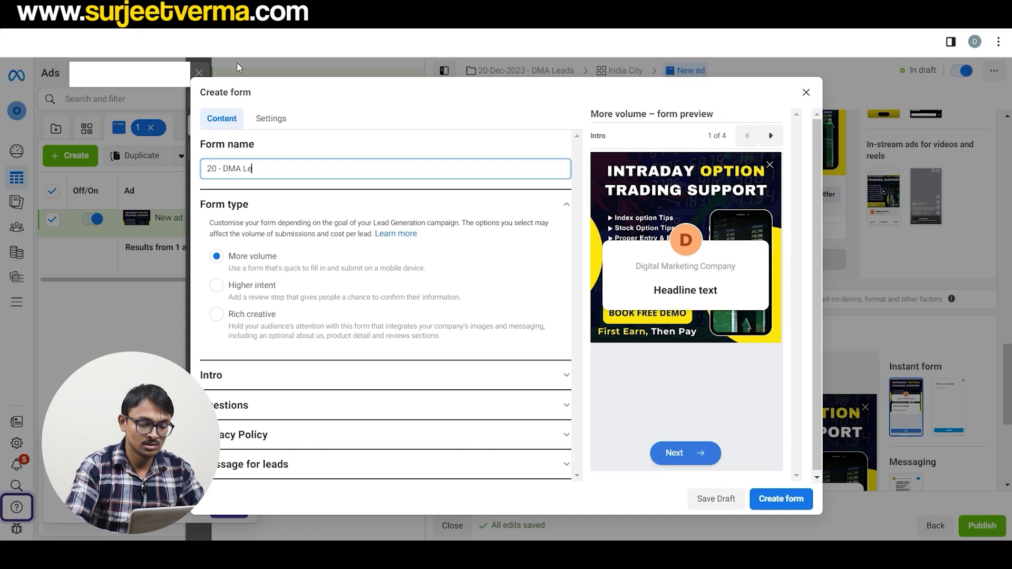
pyautogui.write('ads')
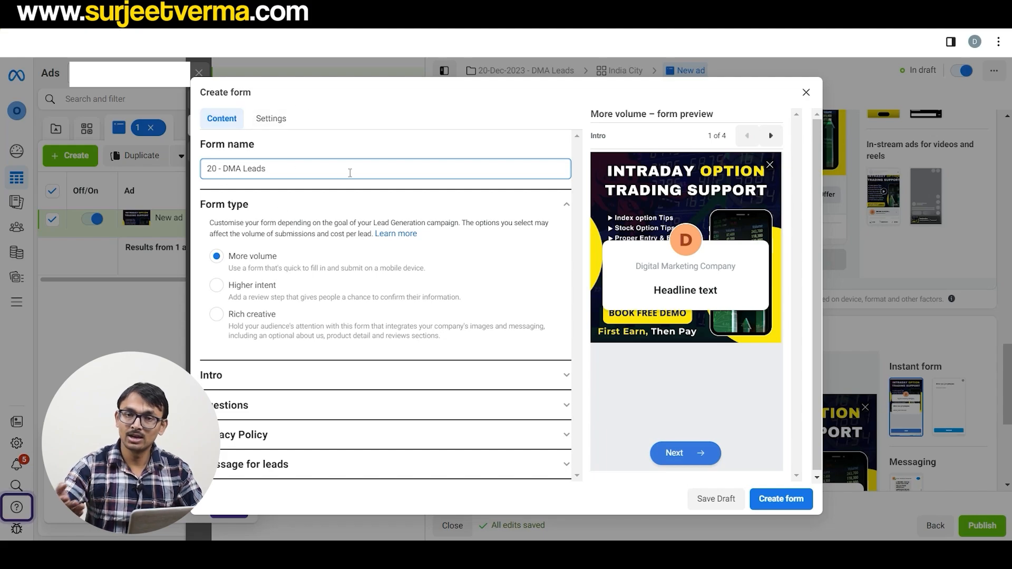
pyautogui.tripleClick(349, 173)
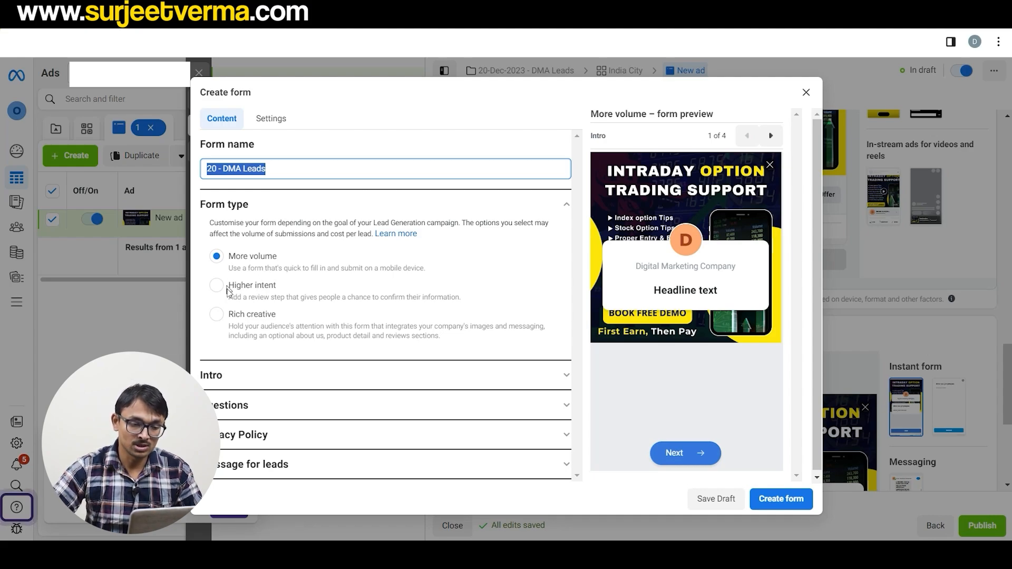
# Remove the greeting from the form's intro section.
pyautogui.scroll(-1, 343, 323)
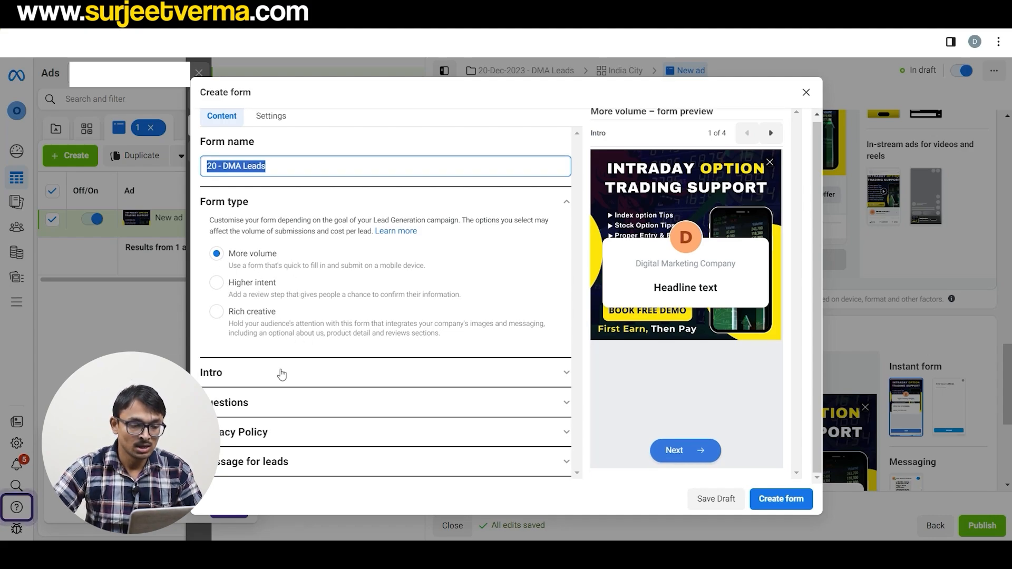
pyautogui.click(281, 369)
pyautogui.scroll(-5, 316, 247)
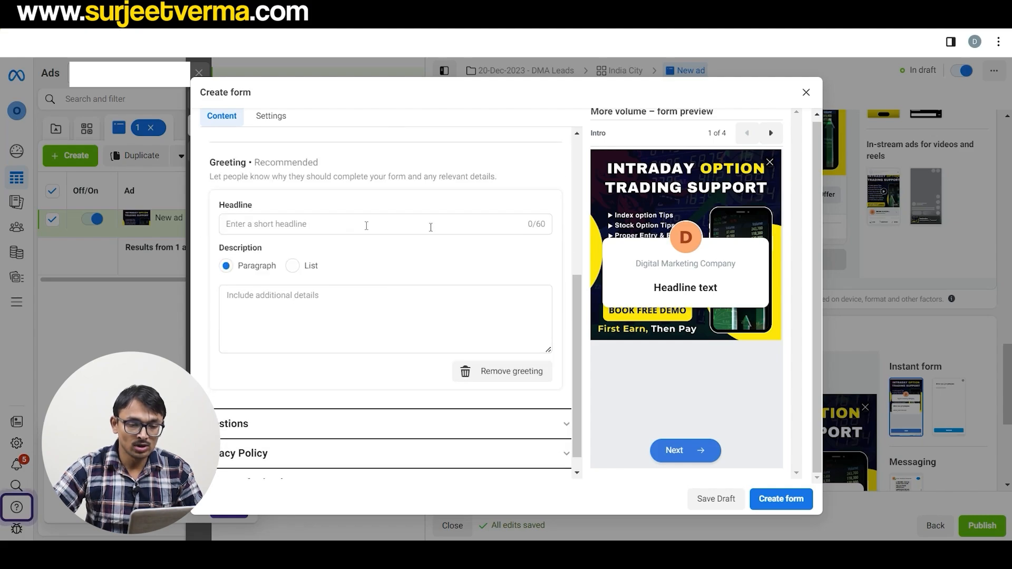
pyautogui.click(289, 224)
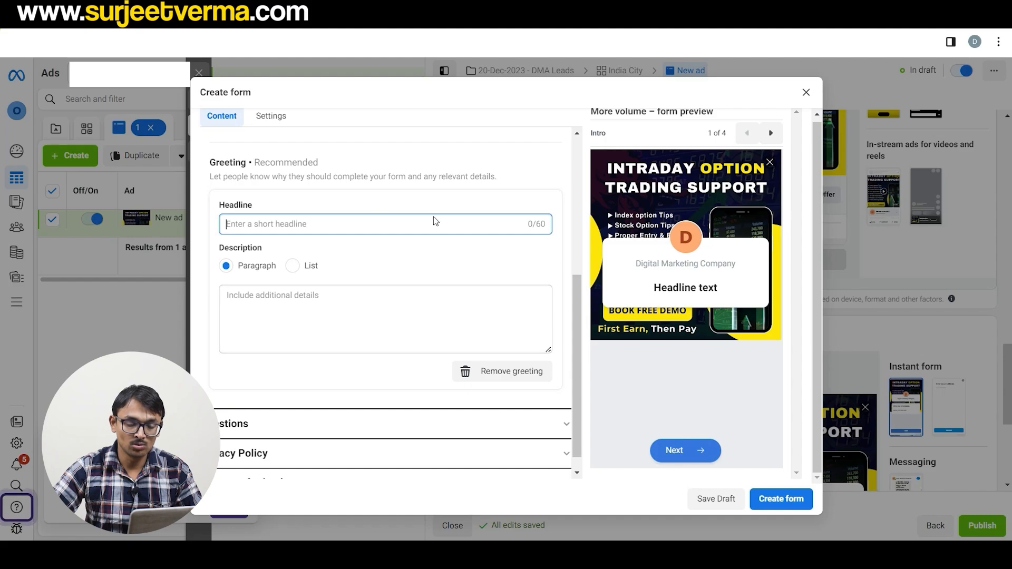
pyautogui.click(503, 373)
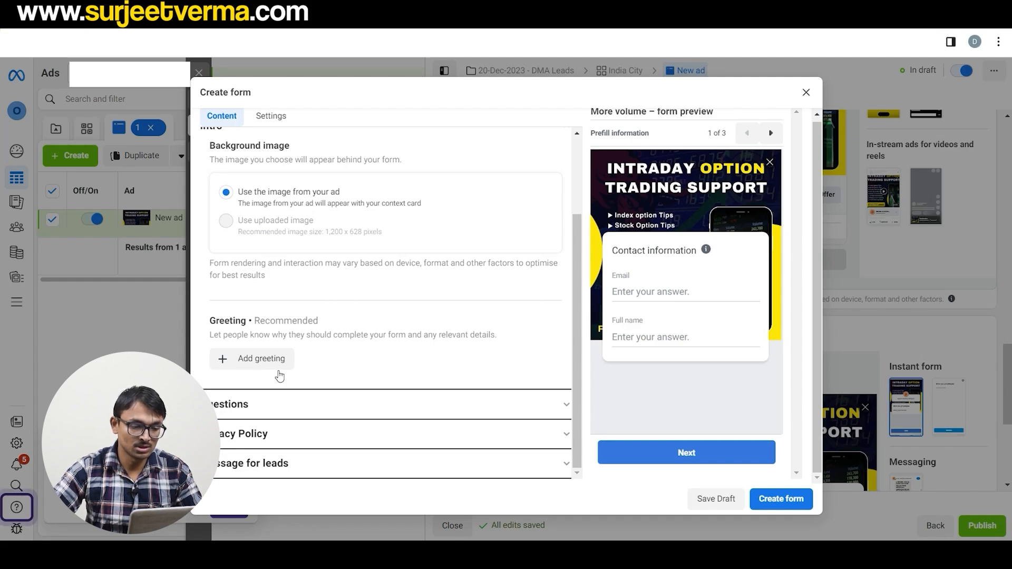
# Try "dgucijkdslc" as the description of the form's prefill questions and go back over the intro section.
pyautogui.click(229, 405)
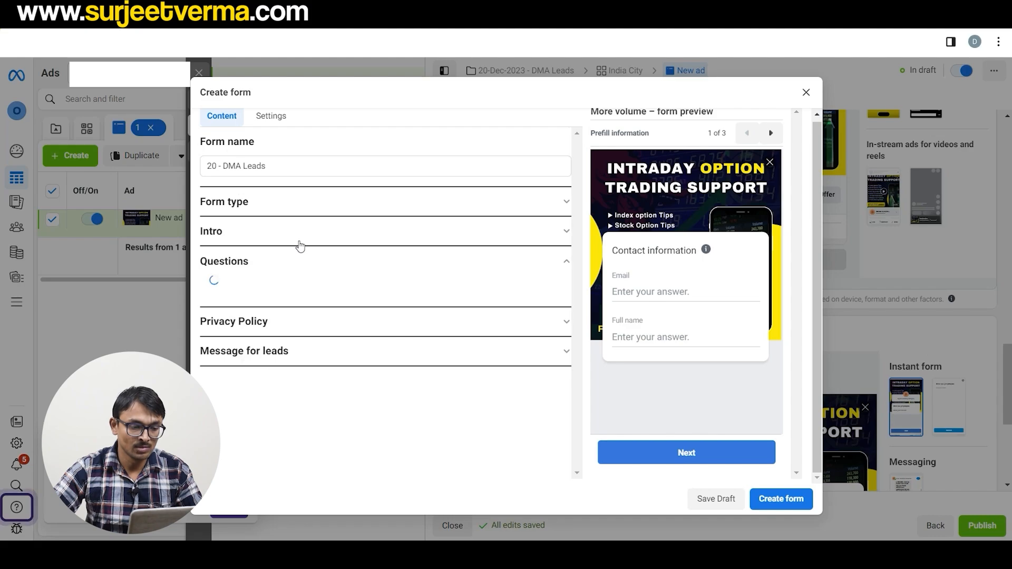
pyautogui.scroll(-3, 334, 323)
pyautogui.scroll(-1, 334, 324)
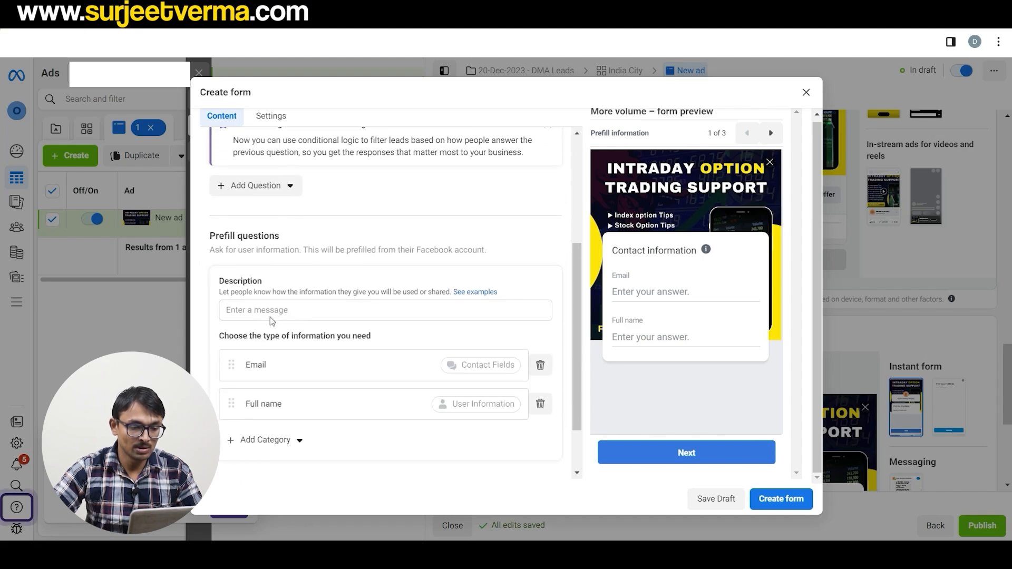
pyautogui.click(268, 310)
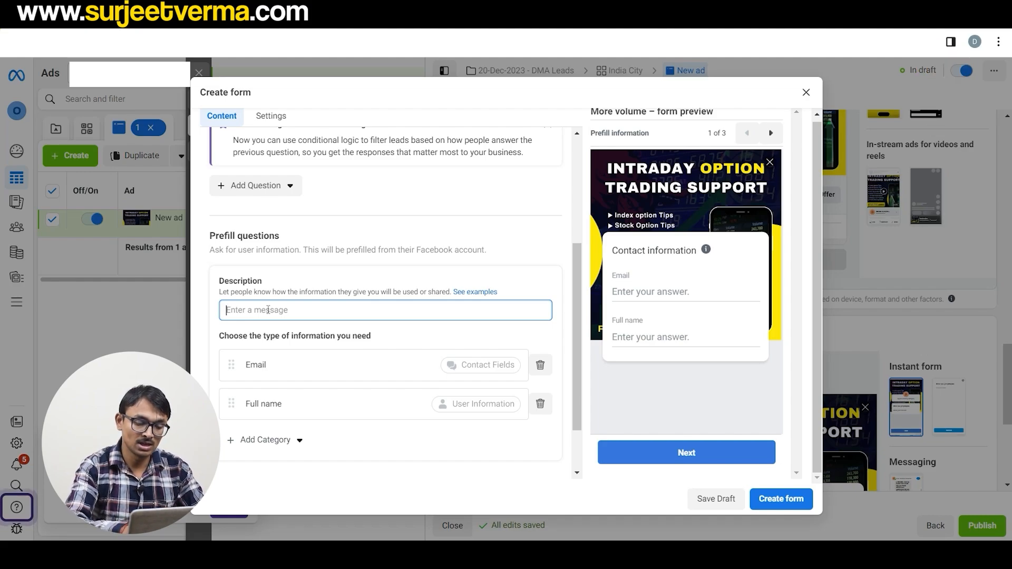
pyautogui.write('dgucijkdslc')
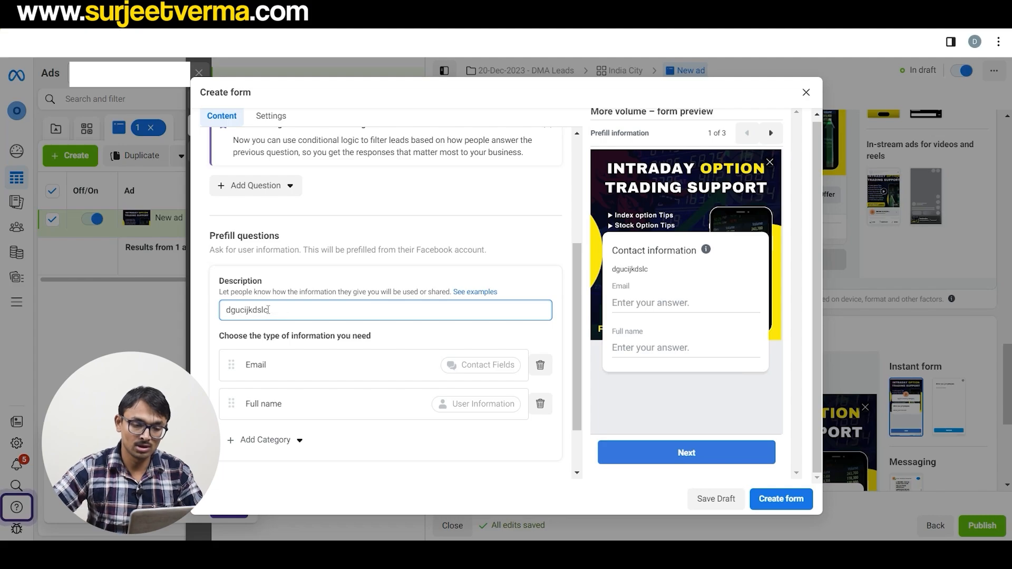
pyautogui.scroll(10, 385, 317)
pyautogui.click(501, 438)
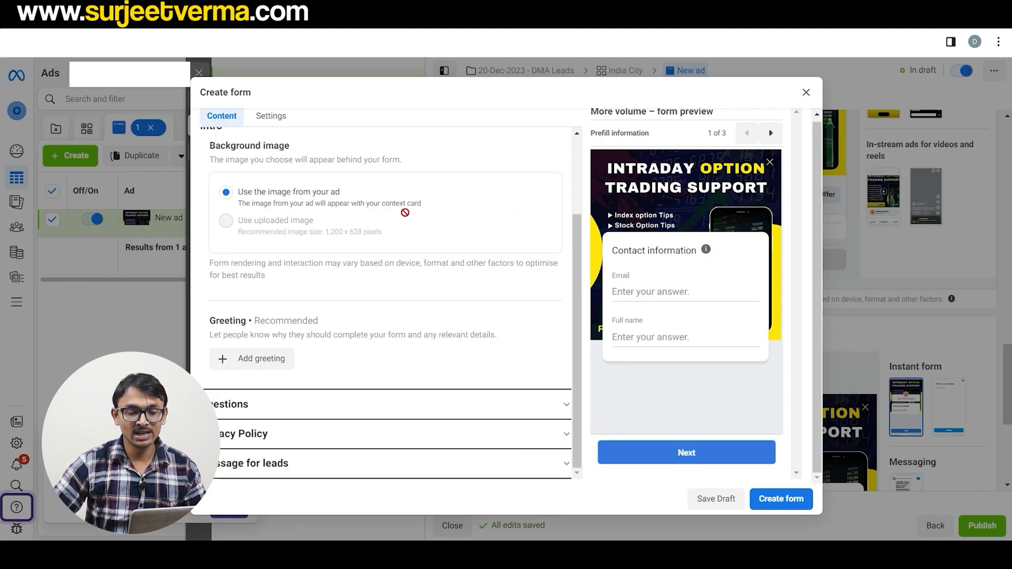
pyautogui.scroll(2, 337, 294)
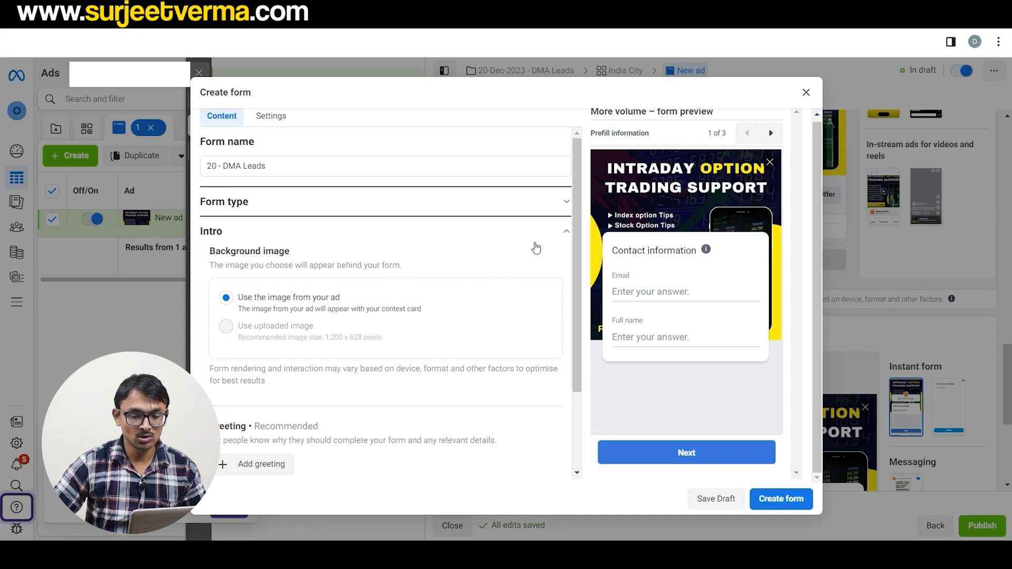
pyautogui.click(559, 235)
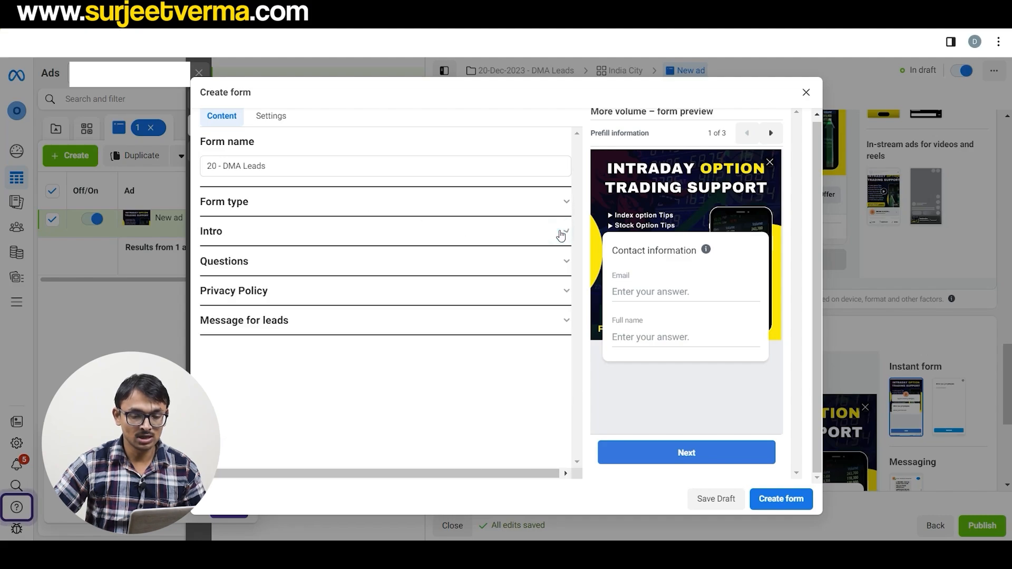
# Enter "cjhdsjcjksdck" as the description of the form's prefill questions.
pyautogui.click(528, 264)
pyautogui.scroll(-5, 360, 275)
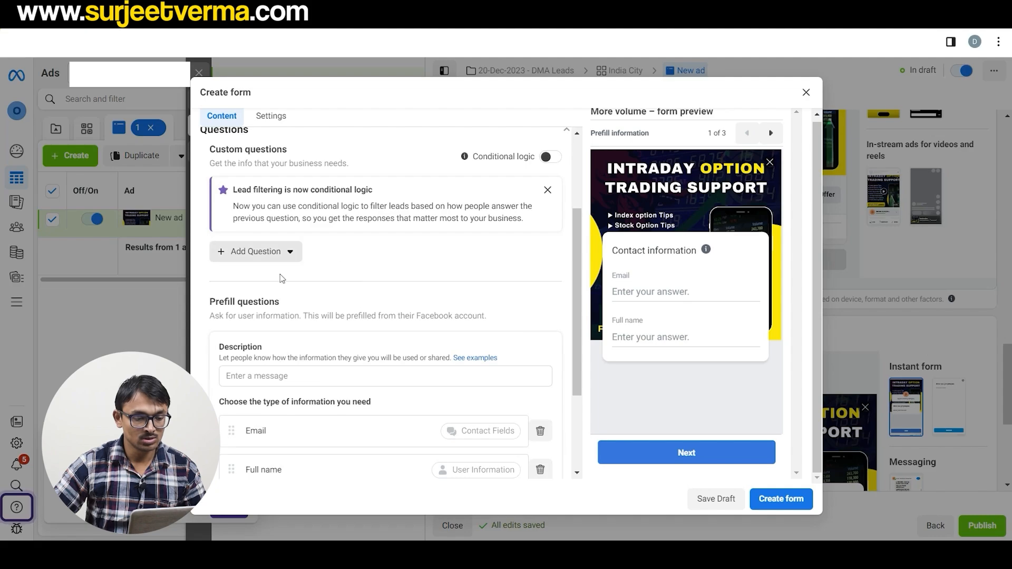
pyautogui.scroll(-2, 316, 303)
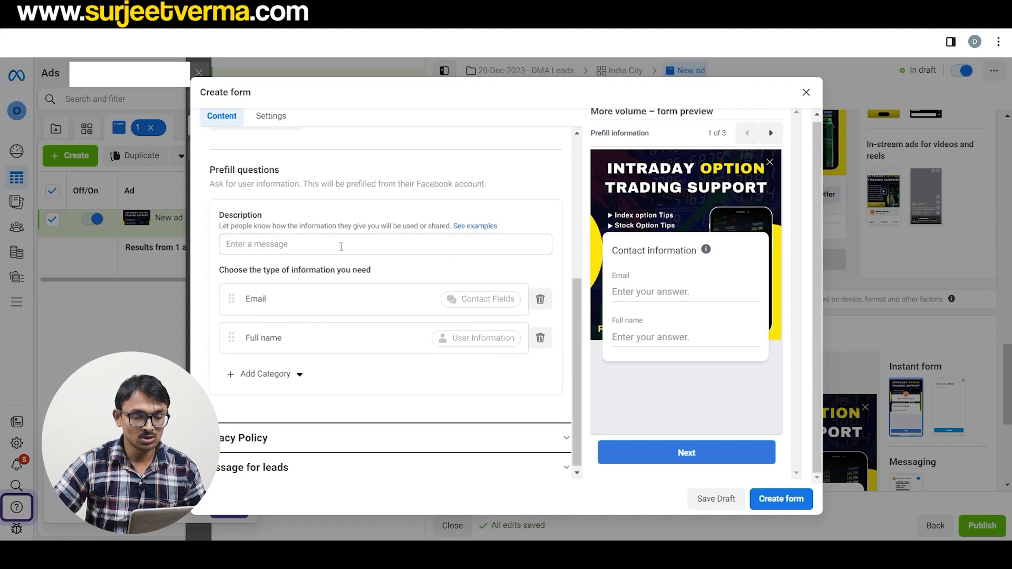
pyautogui.click(235, 244)
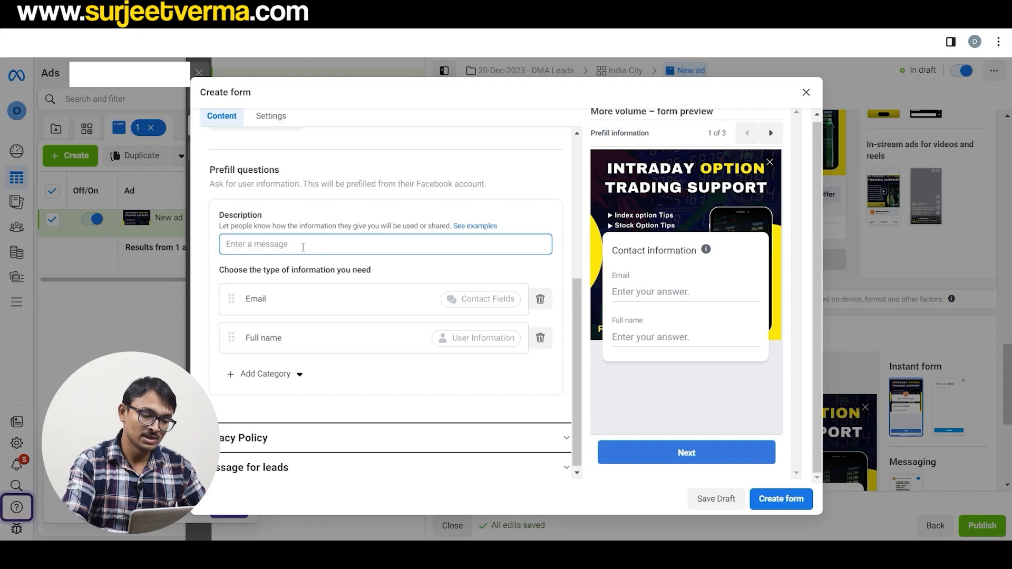
pyautogui.write('cjhdsjcjksdck')
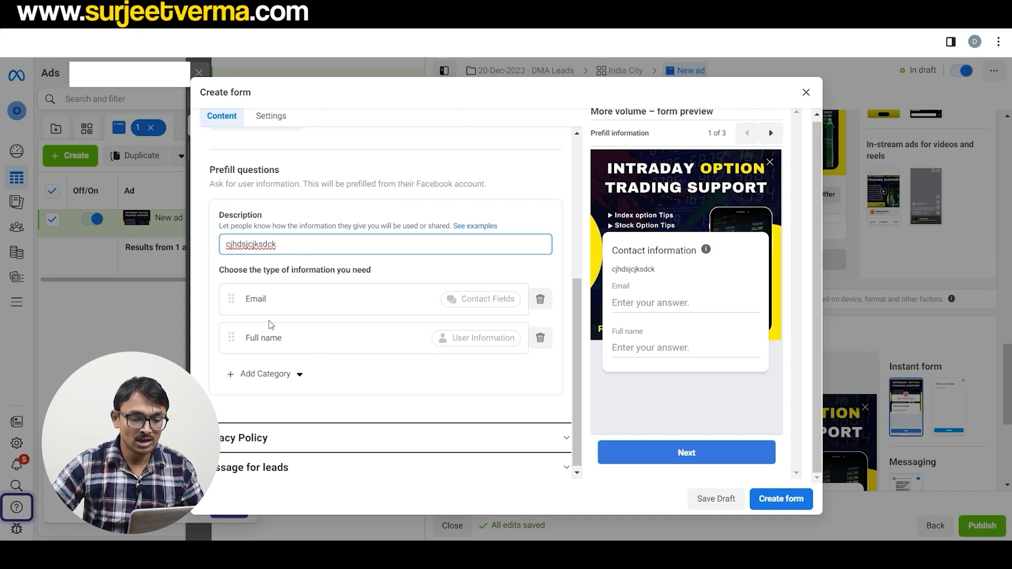
# Add the Phone number contact field to the information requested by the prefill questions.
pyautogui.click(298, 374)
pyautogui.moveTo(326, 406)
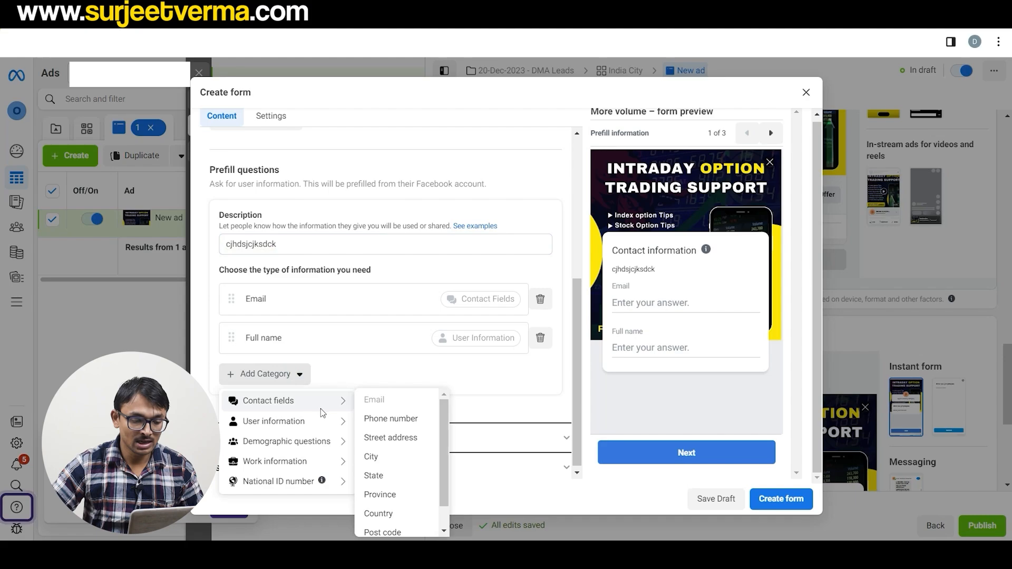
pyautogui.click(387, 419)
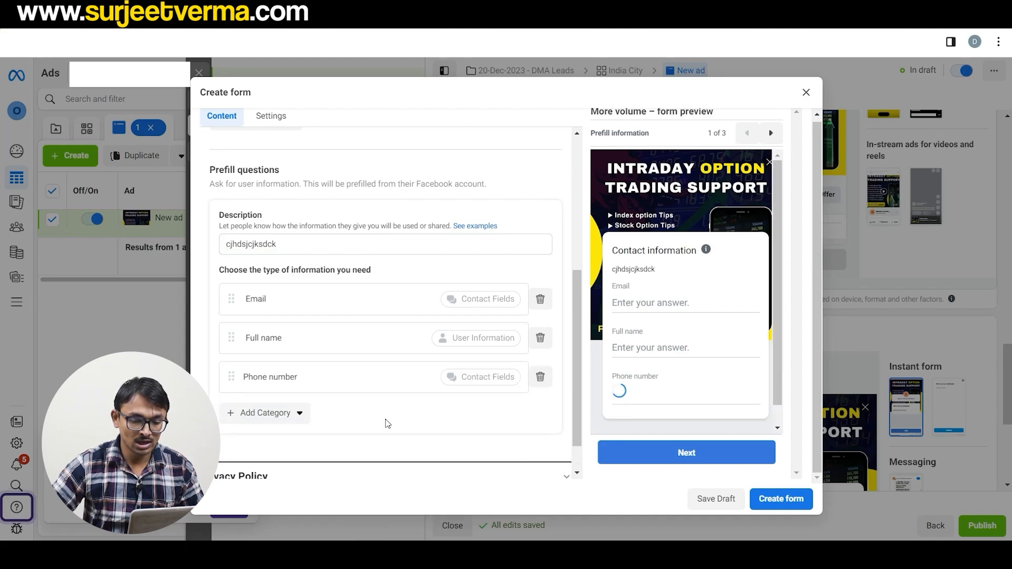
pyautogui.click(298, 413)
pyautogui.moveTo(272, 483)
pyautogui.moveTo(292, 447)
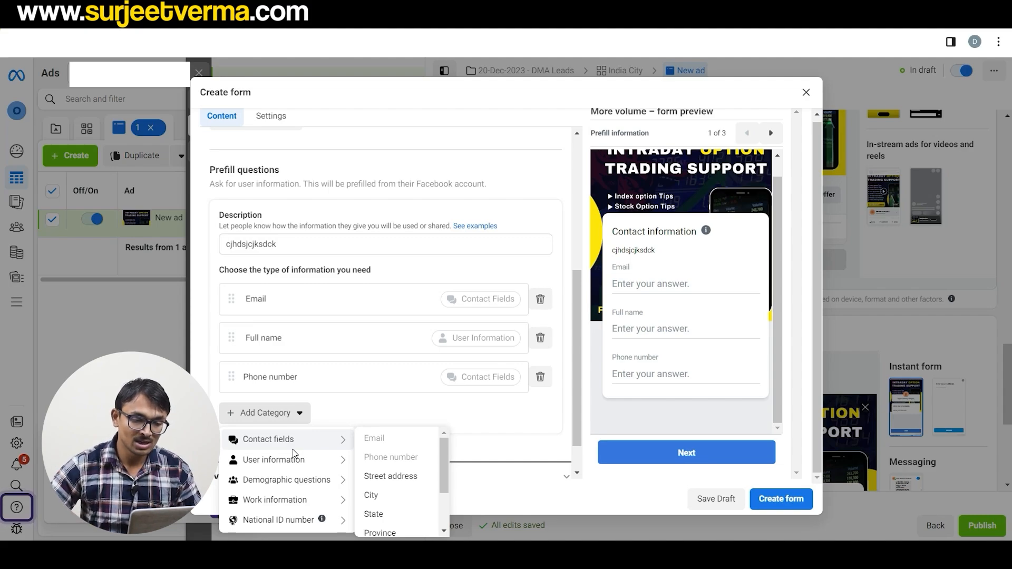
pyautogui.scroll(-1, 482, 403)
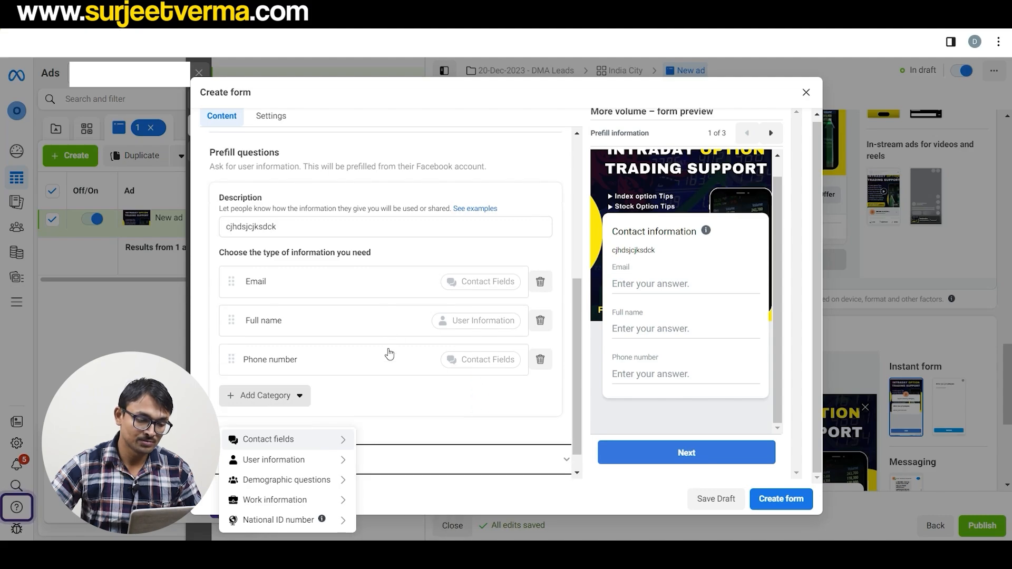
pyautogui.scroll(-1, 389, 353)
pyautogui.click(439, 367)
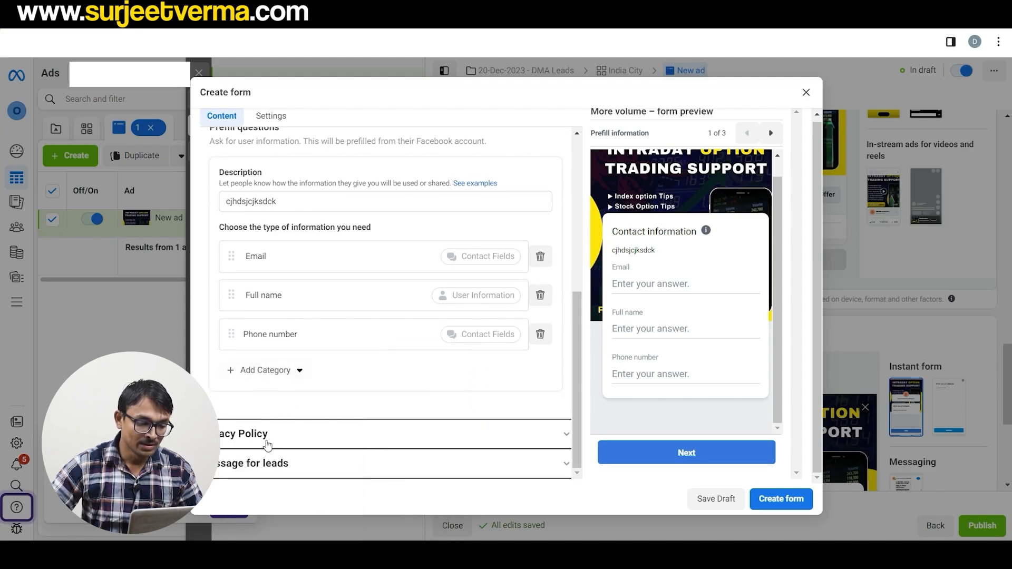
pyautogui.click(327, 434)
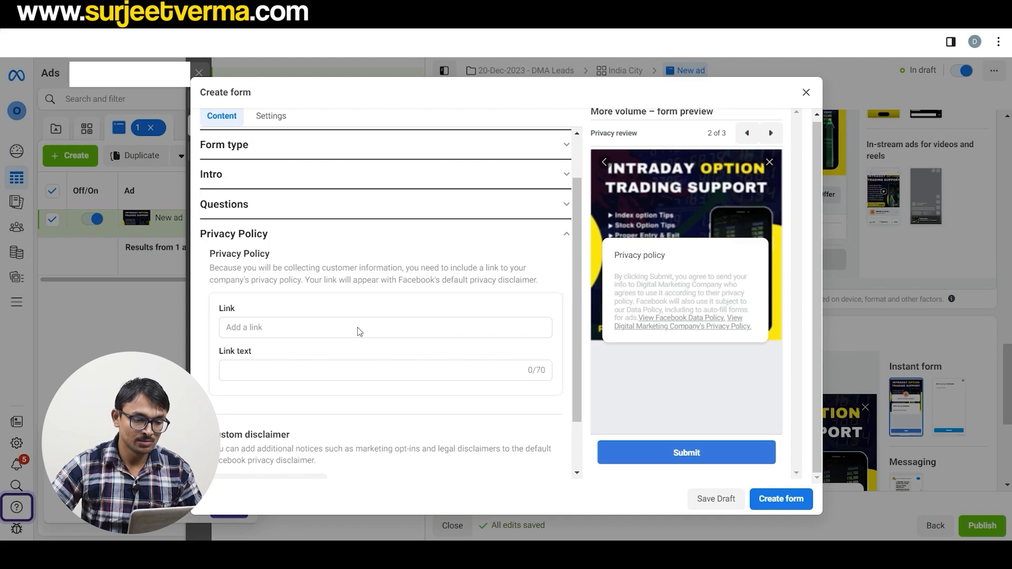
pyautogui.scroll(2, 358, 327)
pyautogui.click(327, 289)
# Try a short-answer custom question reading "what is you age" and remove it from the form.
pyautogui.click(287, 263)
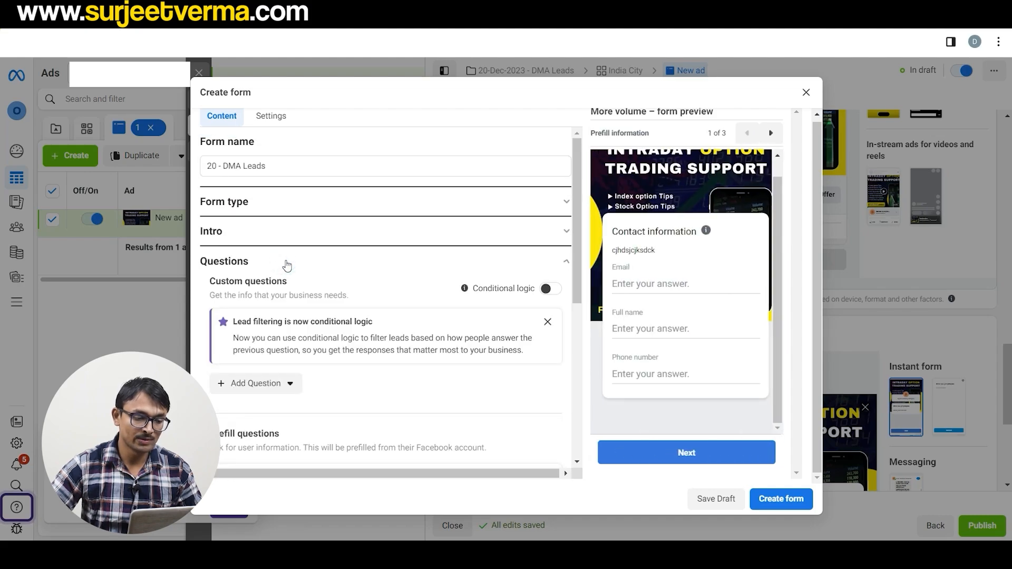
pyautogui.scroll(-3, 359, 289)
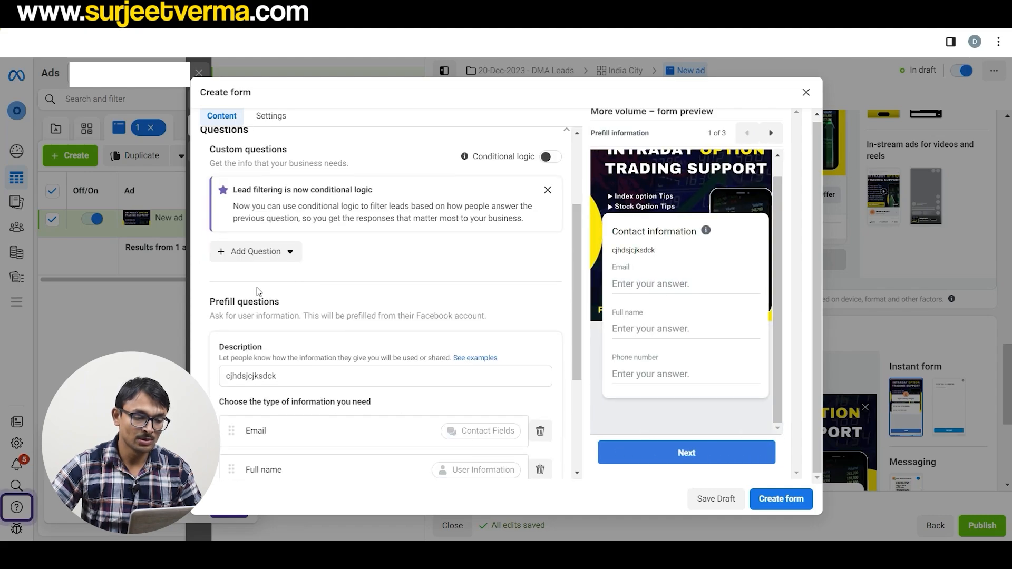
pyautogui.click(280, 261)
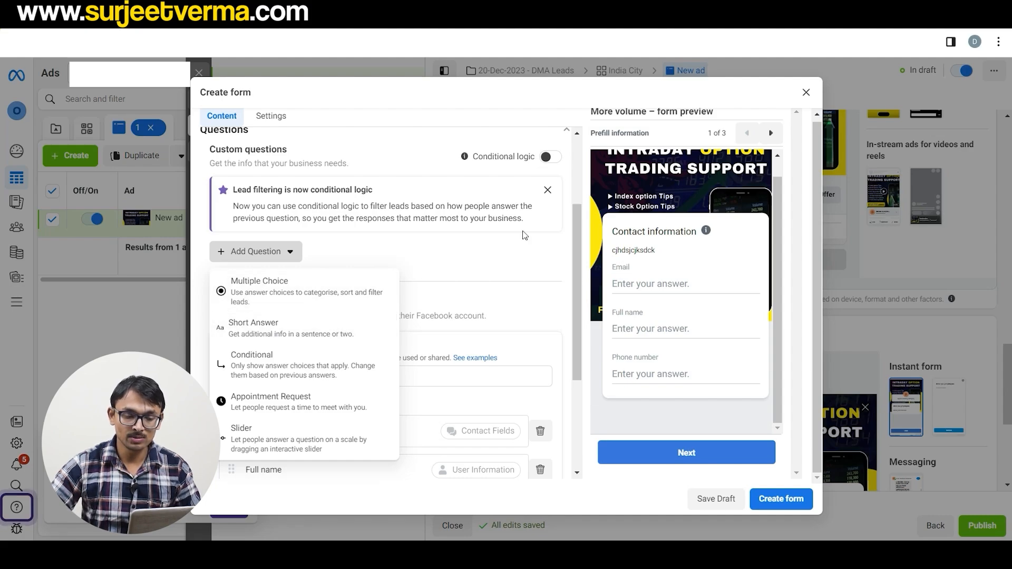
pyautogui.click(274, 329)
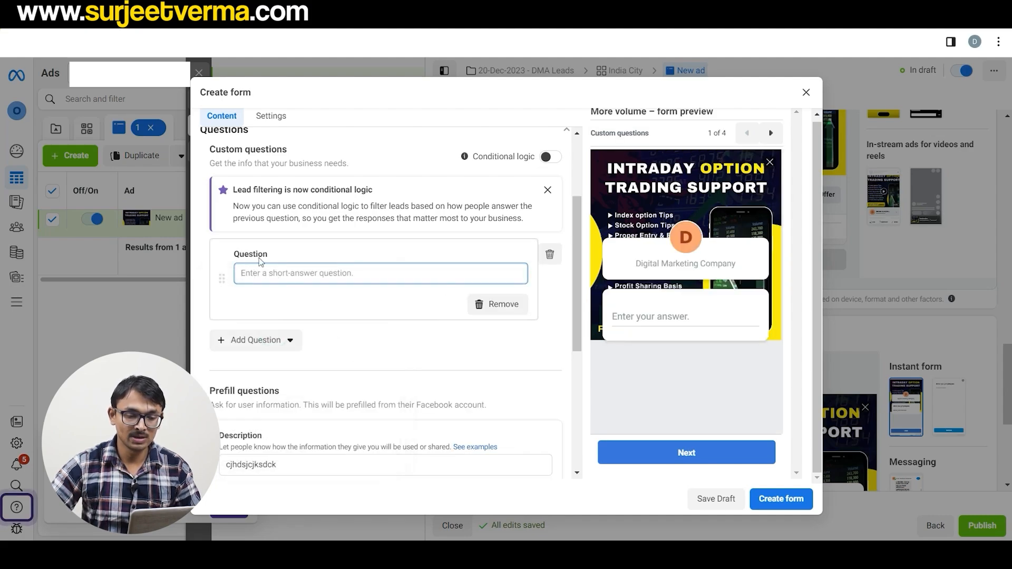
pyautogui.write('what')
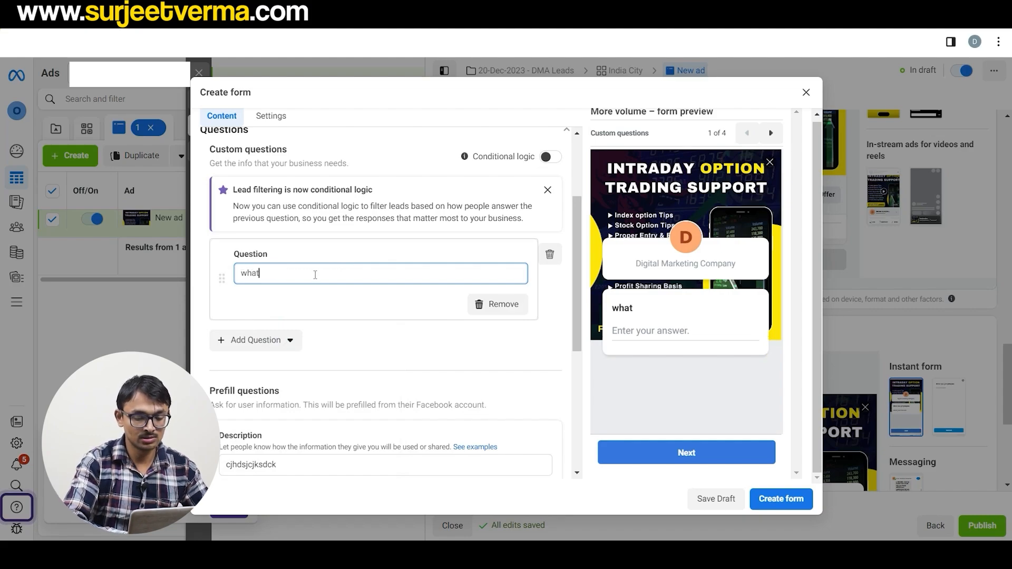
pyautogui.write(' is you age')
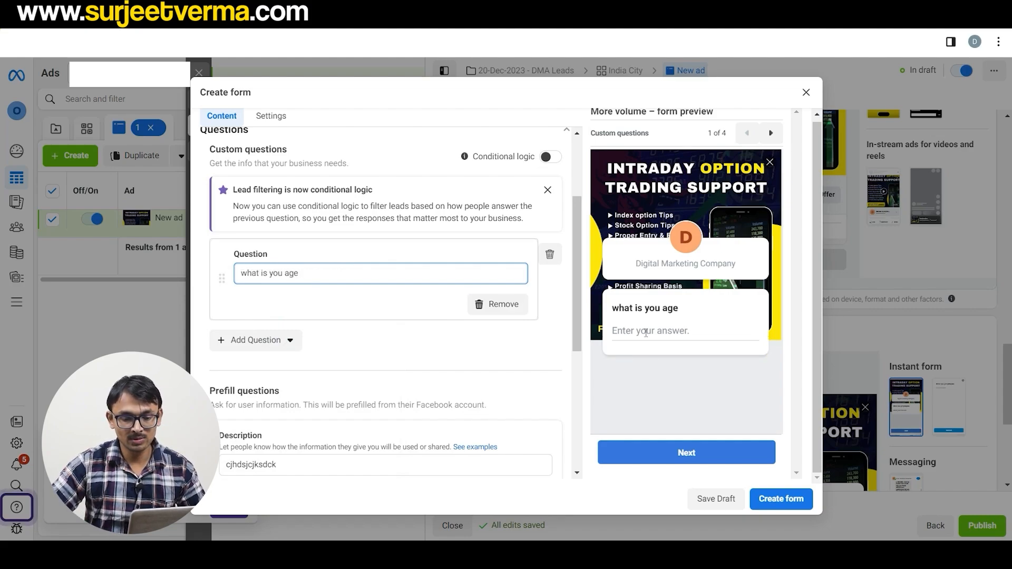
pyautogui.click(551, 252)
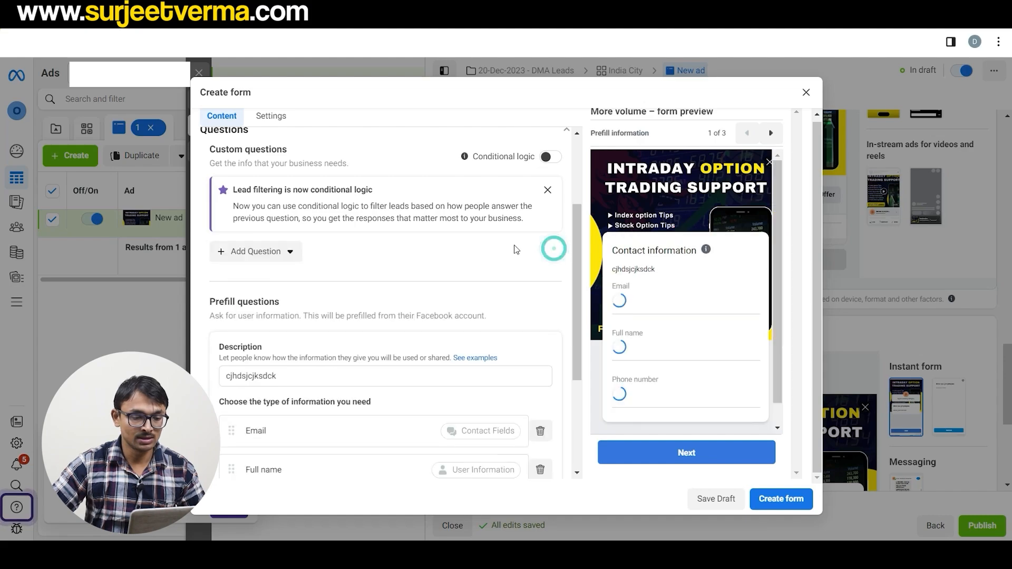
# Try a blank multiple-choice custom question and delete it from the form.
pyautogui.click(267, 251)
pyautogui.click(281, 297)
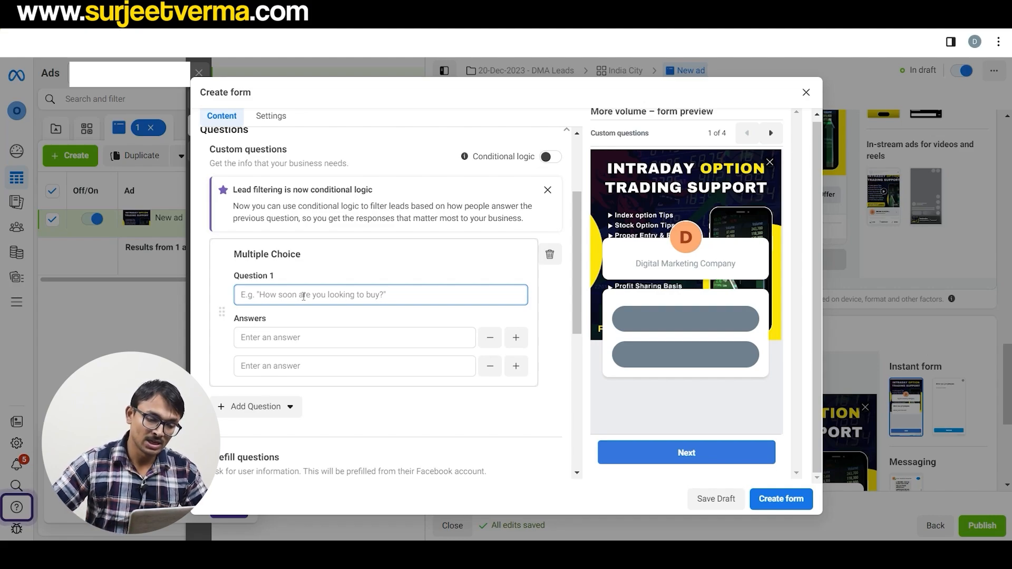
pyautogui.click(255, 366)
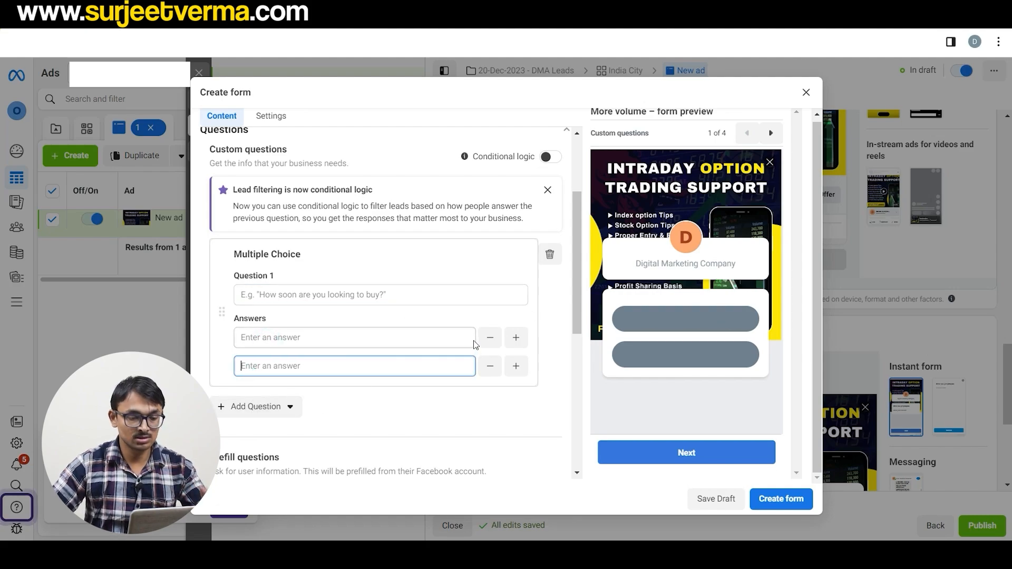
pyautogui.click(549, 254)
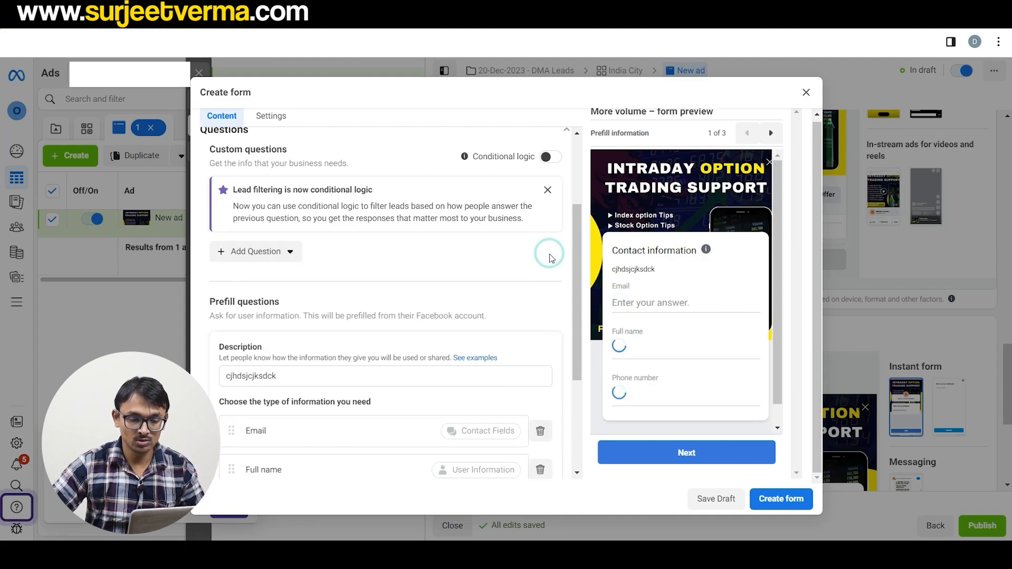
# Look over the form's privacy policy section and its link setting.
pyautogui.scroll(-4, 371, 288)
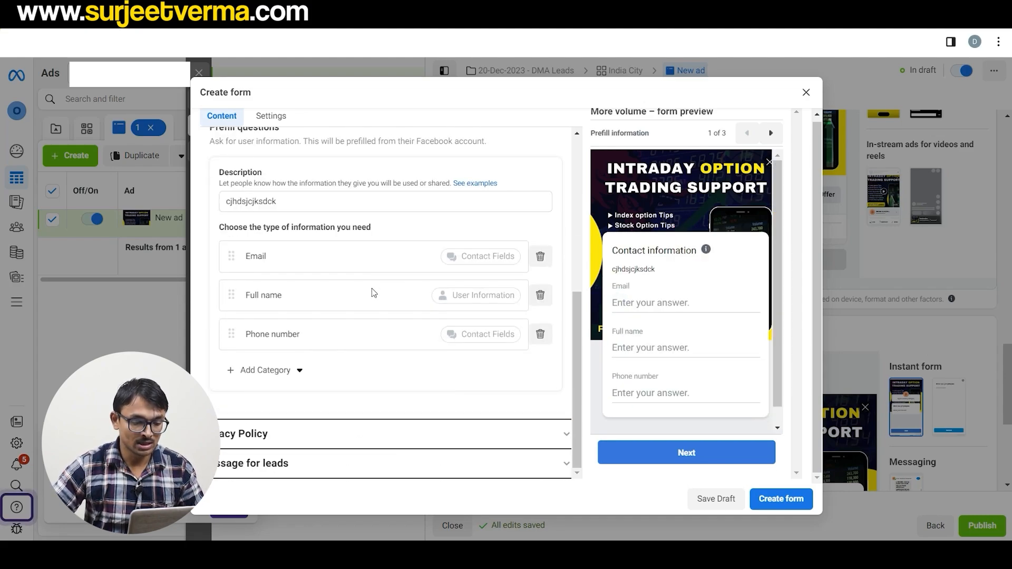
pyautogui.click(245, 435)
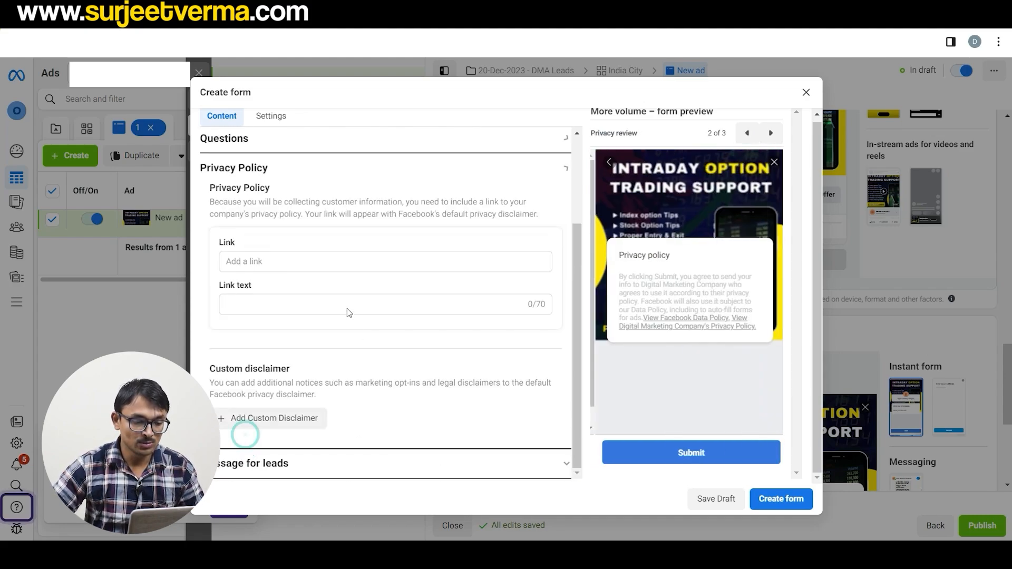
pyautogui.click(259, 262)
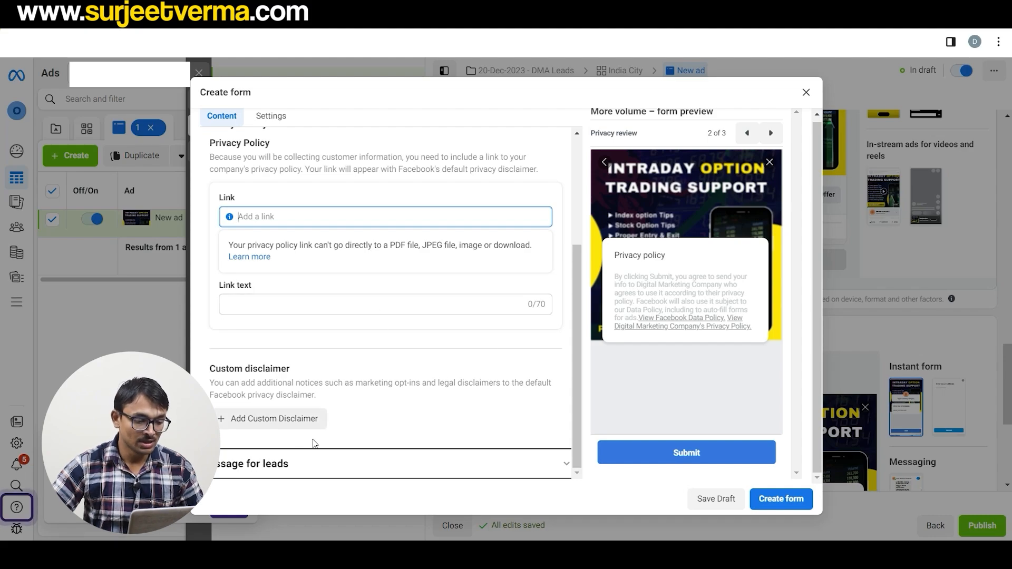
# Choose Call Business as the call to action in the message for leads and enter "dwqefergerthtrgregreg" as its description.
pyautogui.click(288, 472)
pyautogui.scroll(-2, 361, 261)
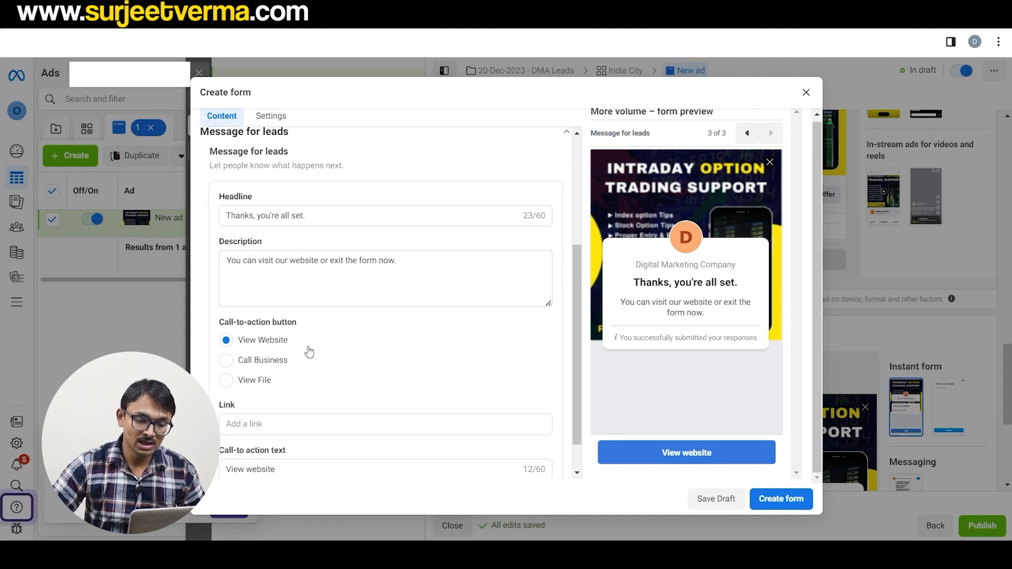
pyautogui.scroll(-1, 315, 319)
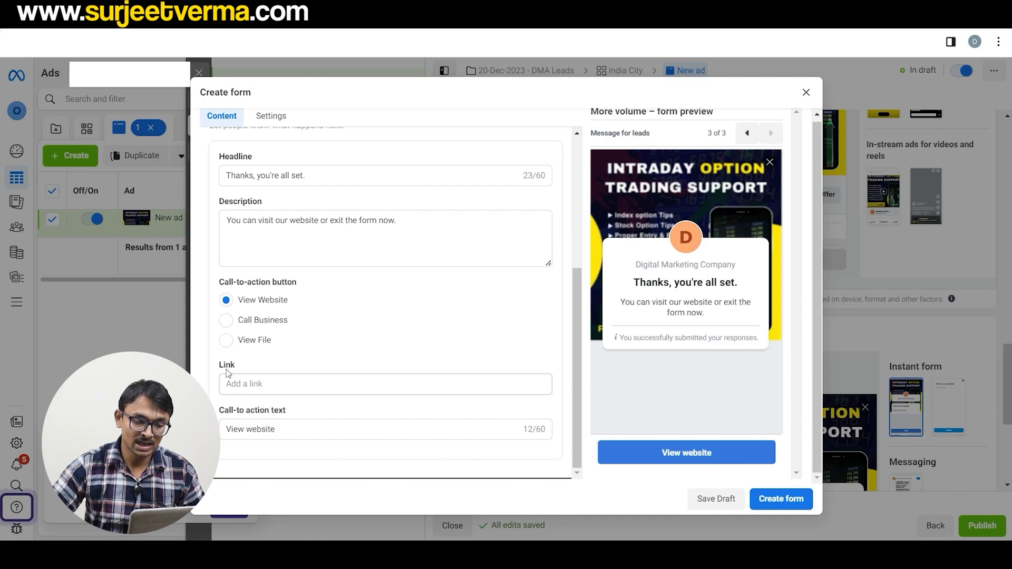
pyautogui.click(226, 321)
pyautogui.click(263, 235)
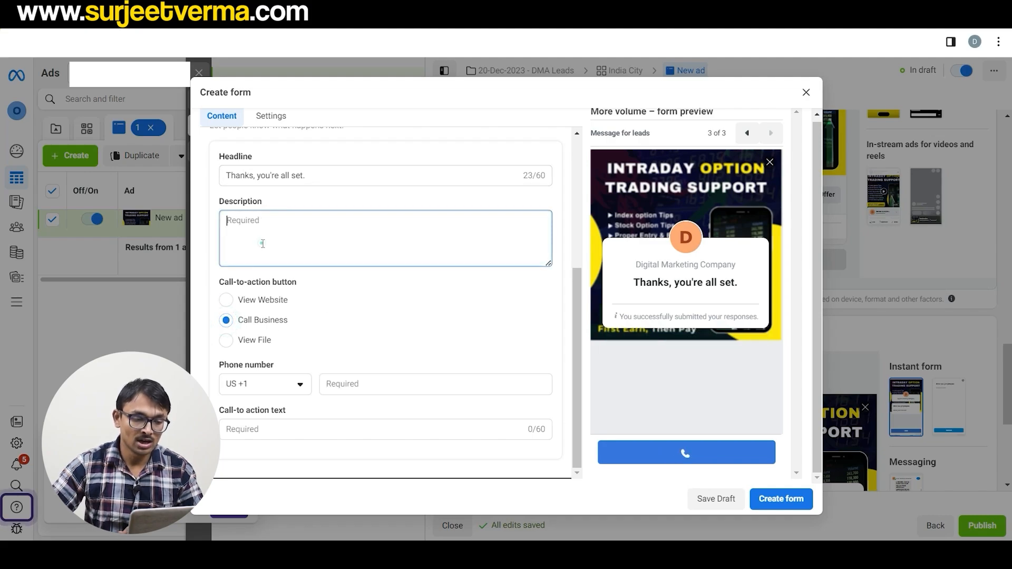
pyautogui.write('dwqefergerthtrgregreg')
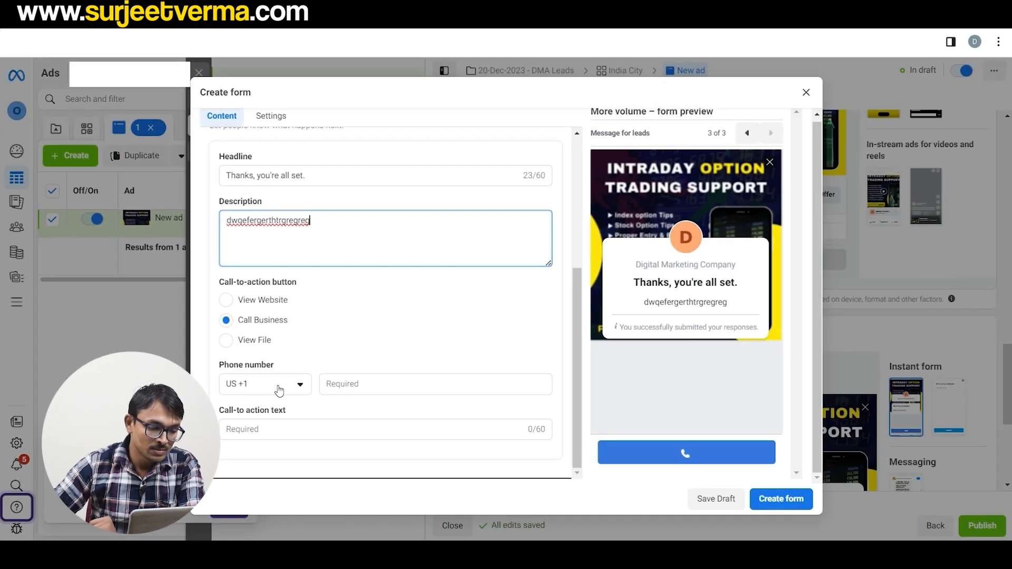
# Set the call-to-action text of the message for leads to "call now".
pyautogui.click(280, 385)
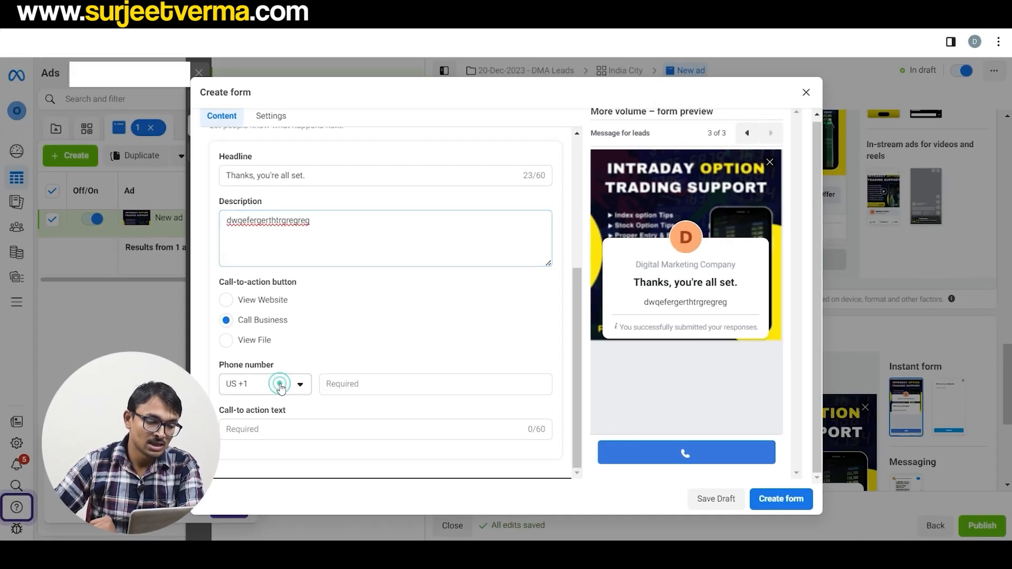
pyautogui.click(358, 381)
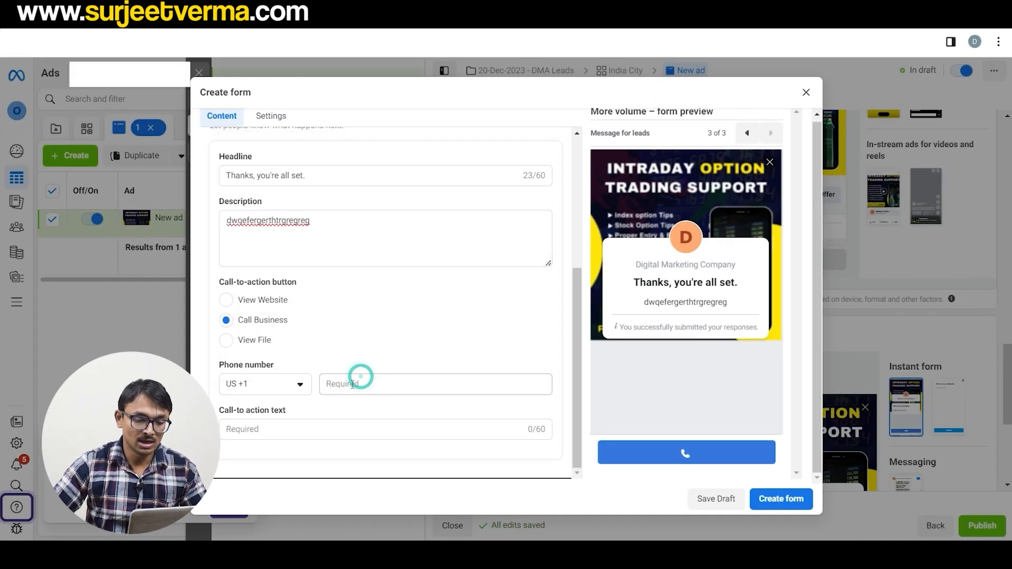
pyautogui.click(251, 431)
pyautogui.write('asvasdasdasd')
pyautogui.hotkey('ctrl', 'a')
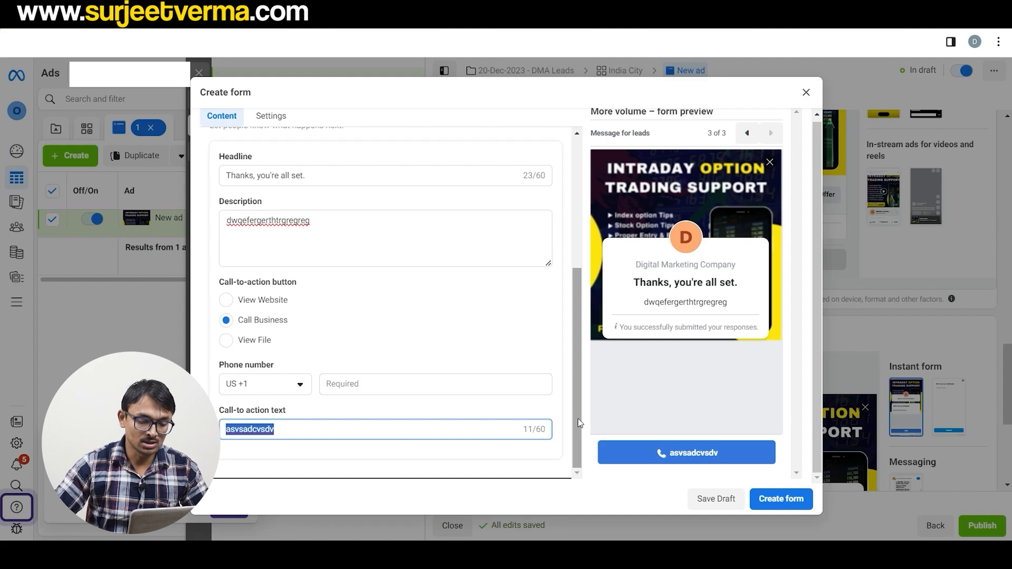
pyautogui.write('call now')
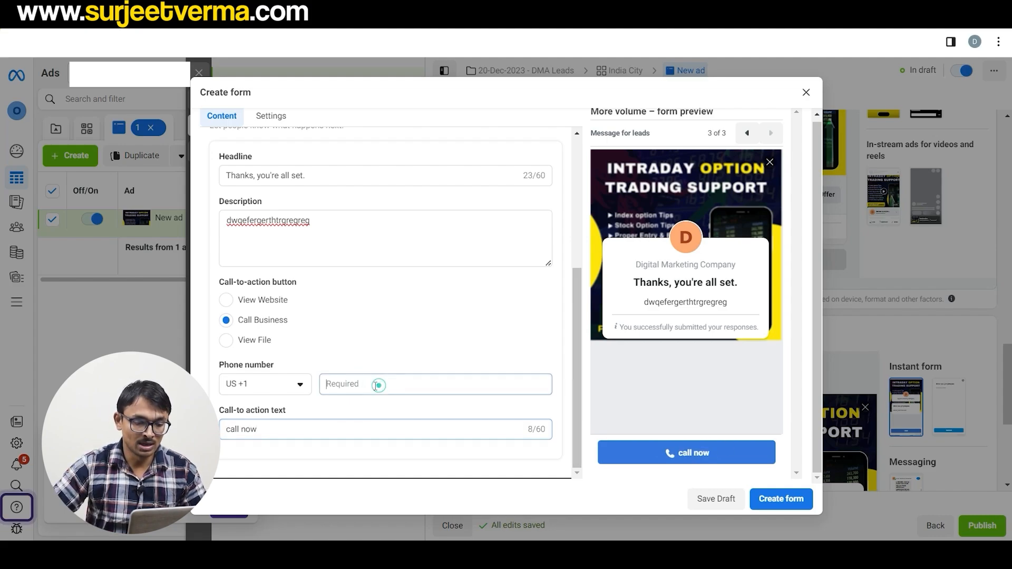
# Change the message's call-to-action button to View Website and try to create the form.
pyautogui.click(249, 384)
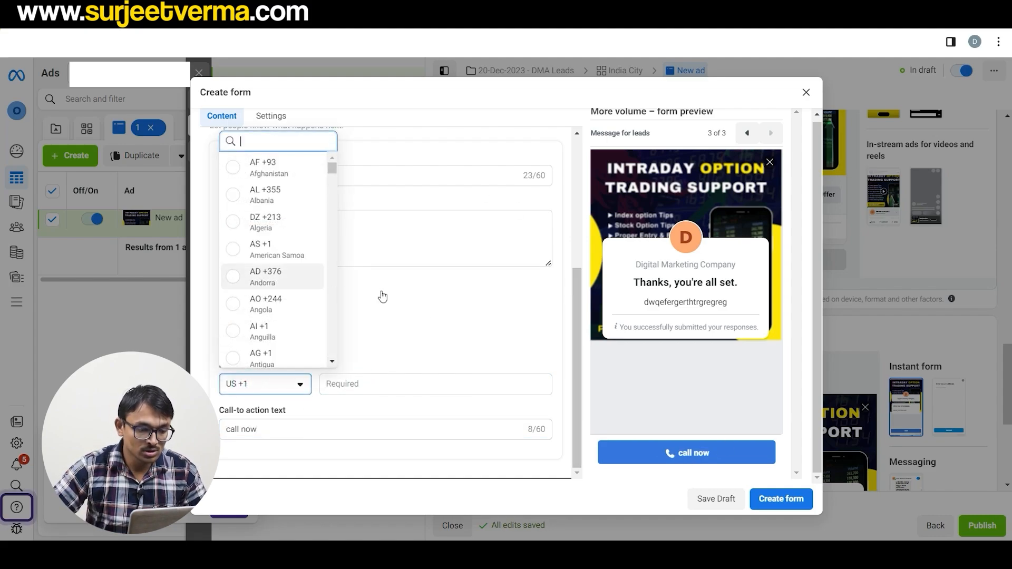
pyautogui.click(418, 323)
pyautogui.click(227, 300)
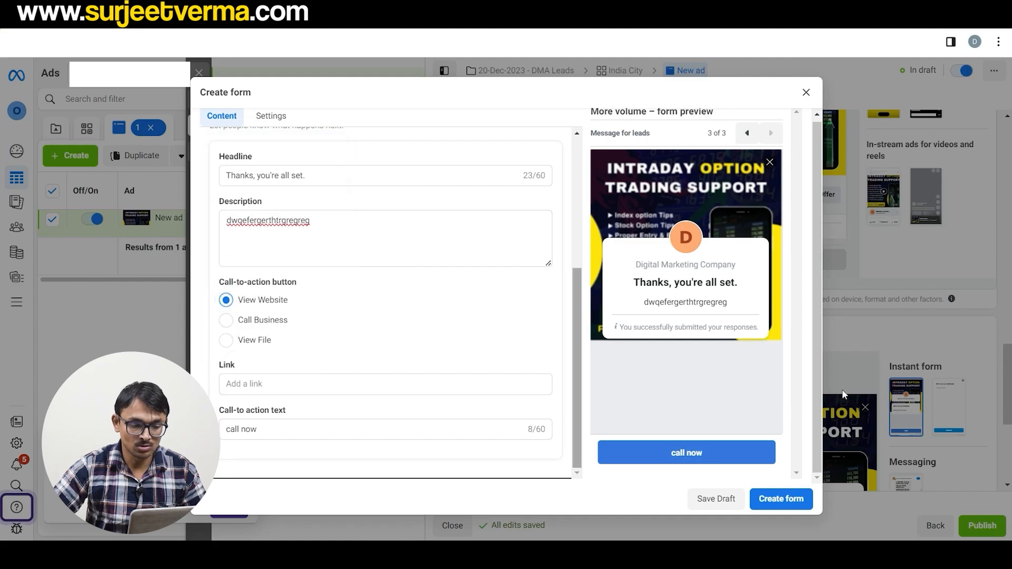
pyautogui.click(783, 501)
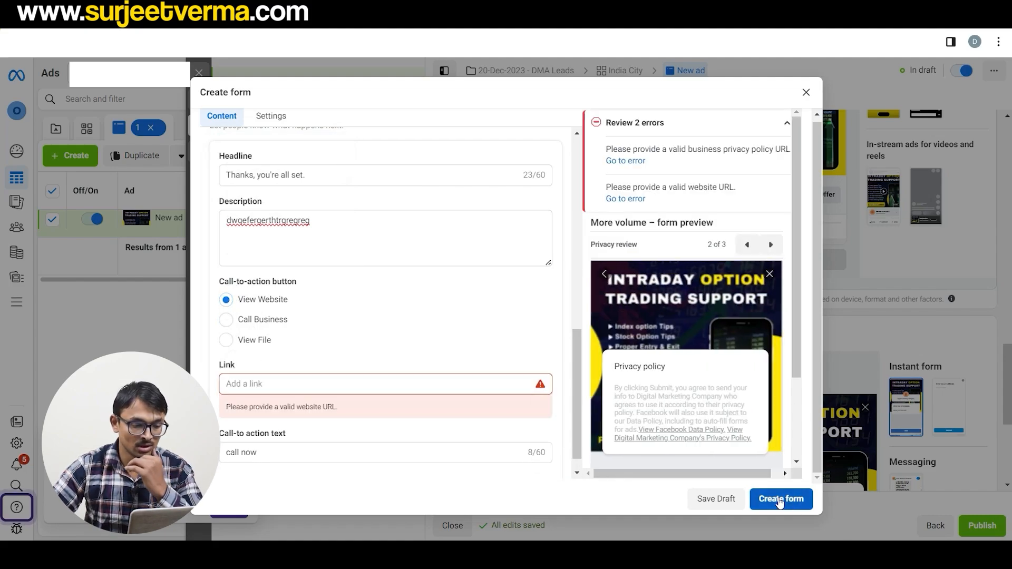
pyautogui.click(273, 382)
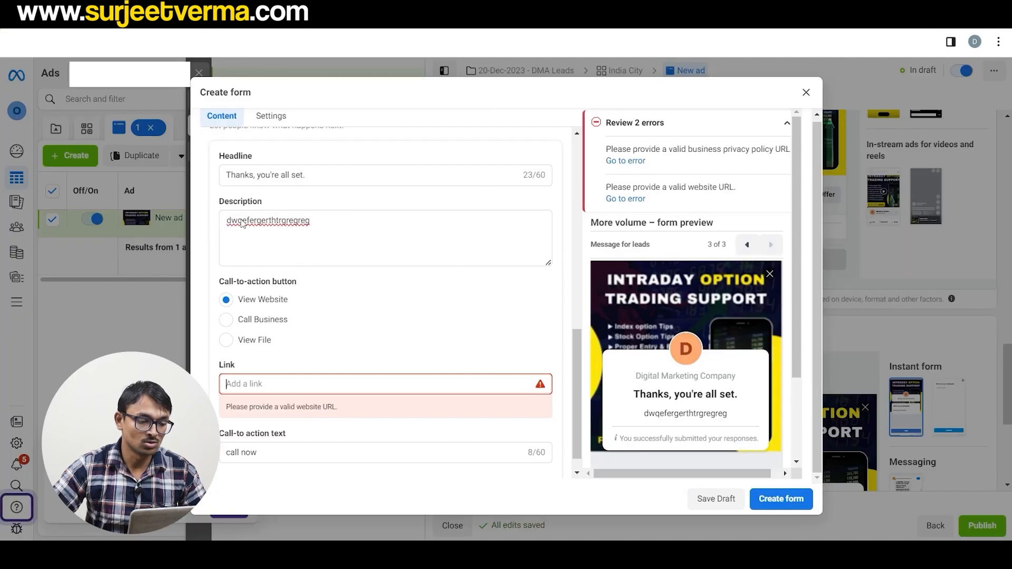
pyautogui.write('https://www.facebook.com/')
pyautogui.click(560, 354)
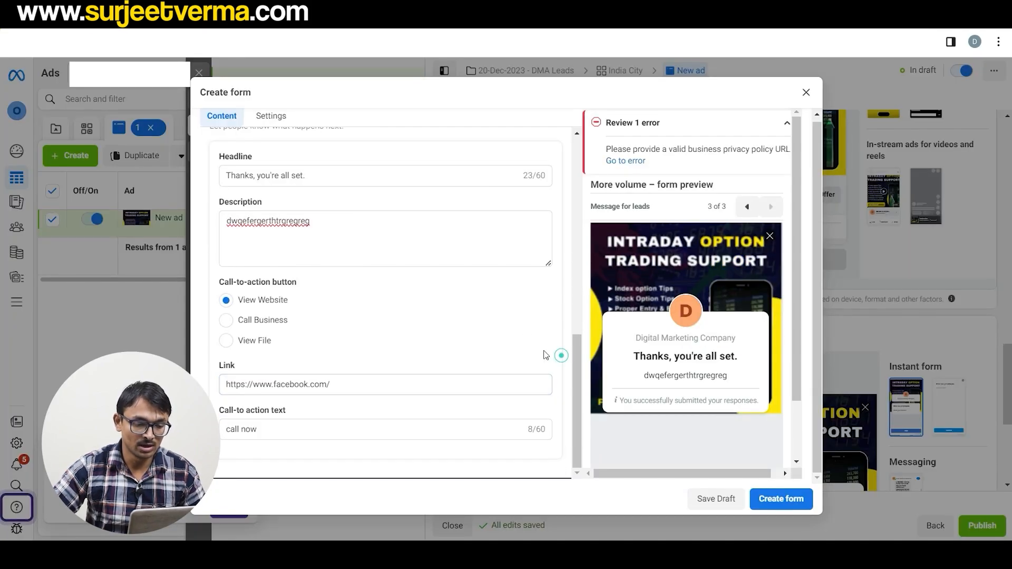
pyautogui.scroll(3, 554, 274)
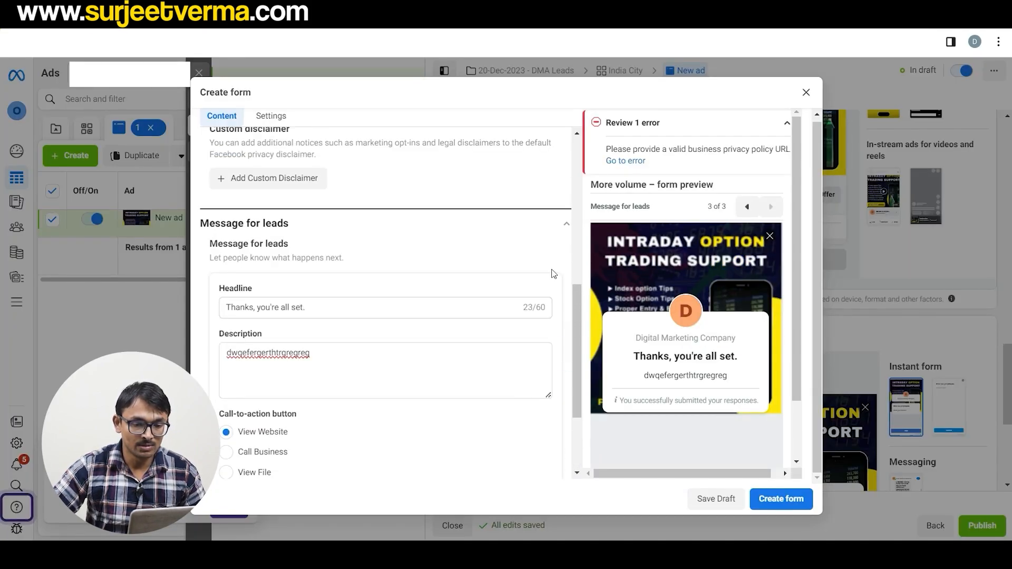
pyautogui.click(780, 499)
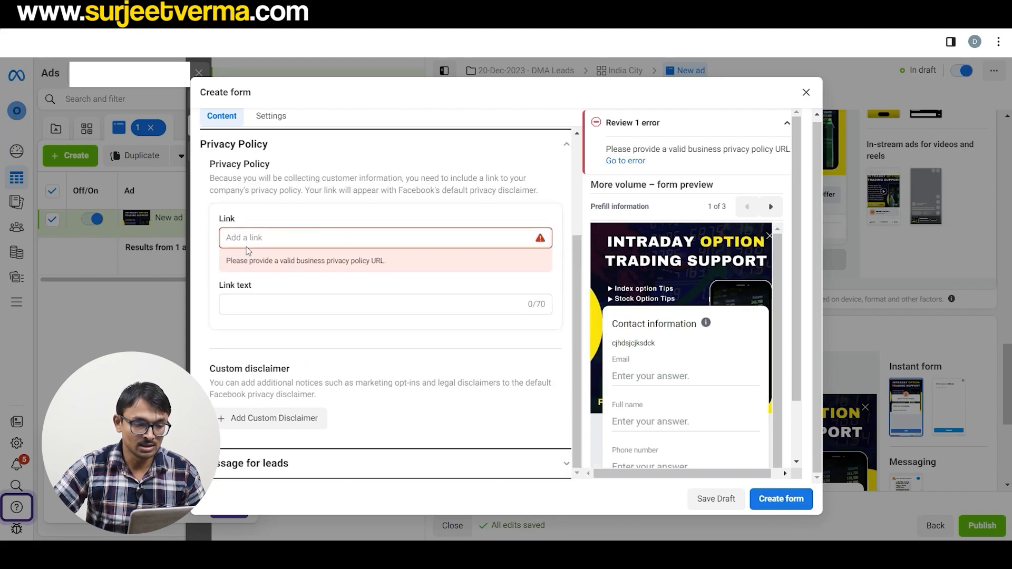
# Switch to the Digital Marketing Company page on Facebook and paste its profile URL as the form's privacy policy link.
pyautogui.click(261, 238)
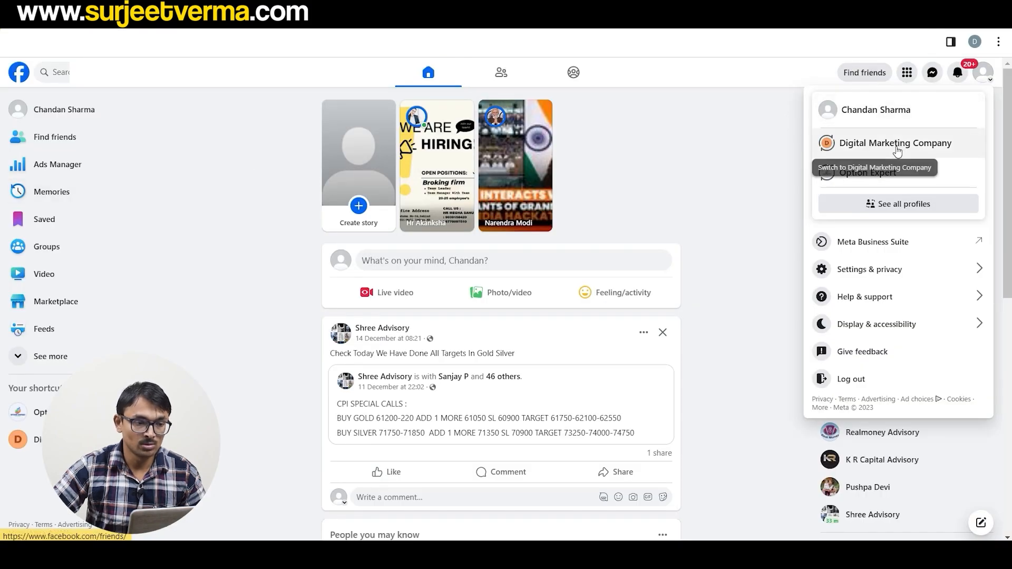
pyautogui.click(897, 149)
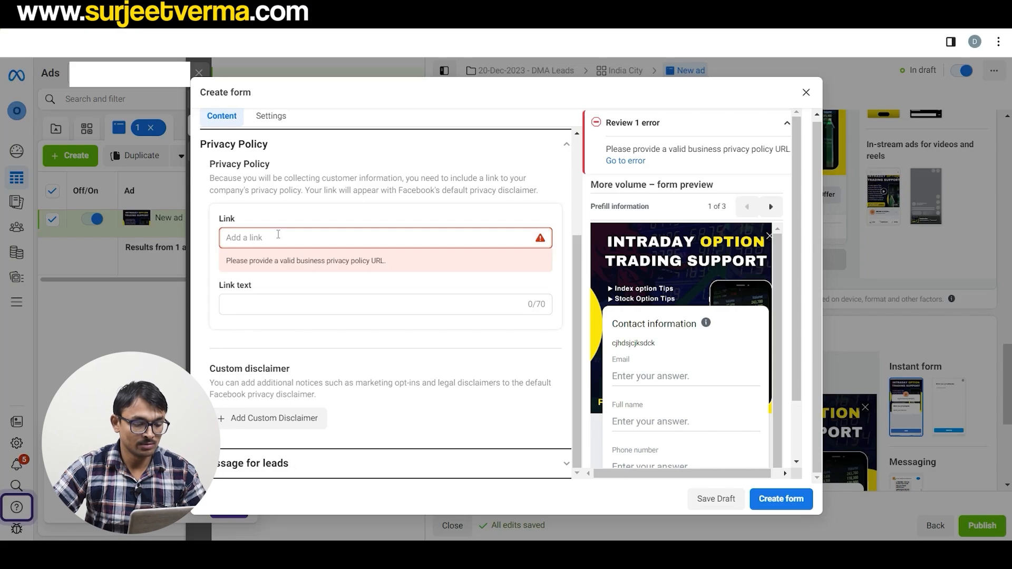
pyautogui.hotkey('ctrl', 'v')
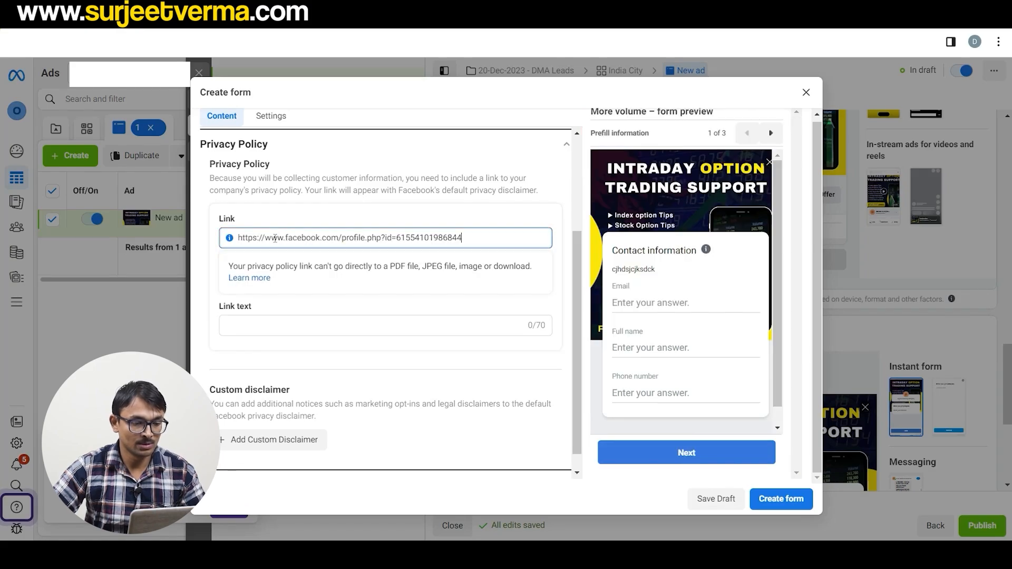
pyautogui.click(513, 217)
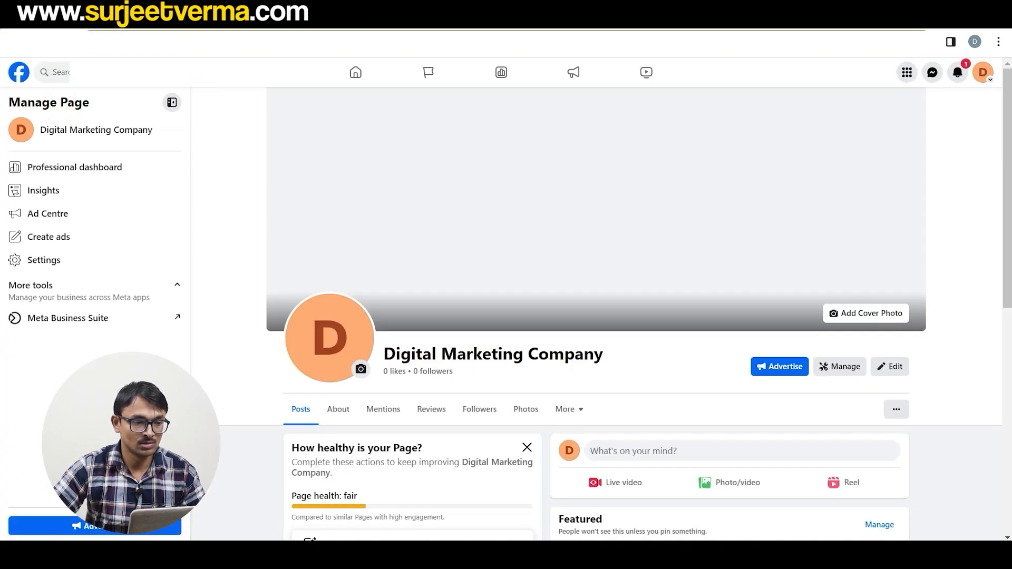
# Switch Facebook from the Digital Marketing Company page back to the personal profile and return to the form in Ads Manager.
pyautogui.click(983, 72)
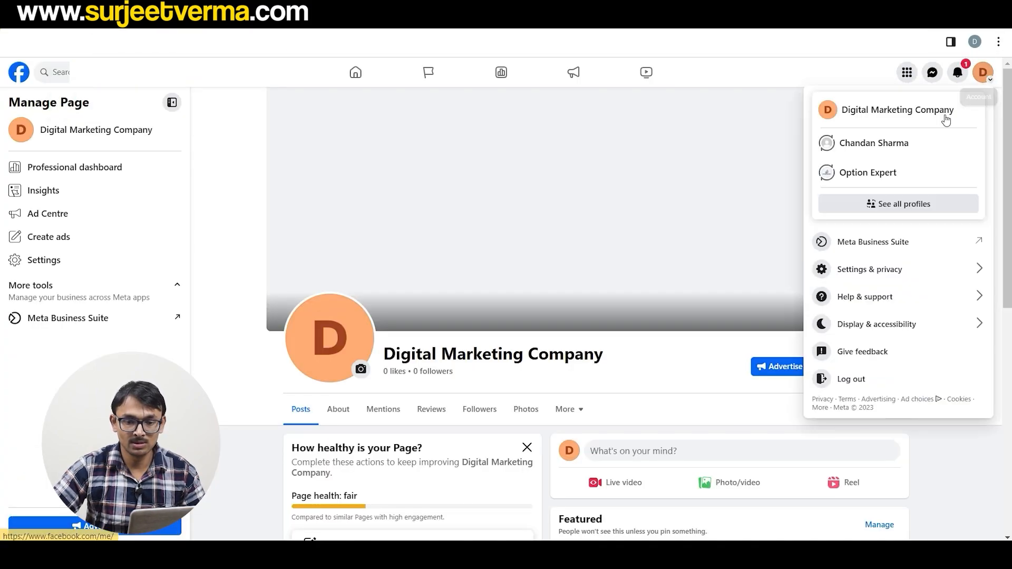
pyautogui.click(890, 144)
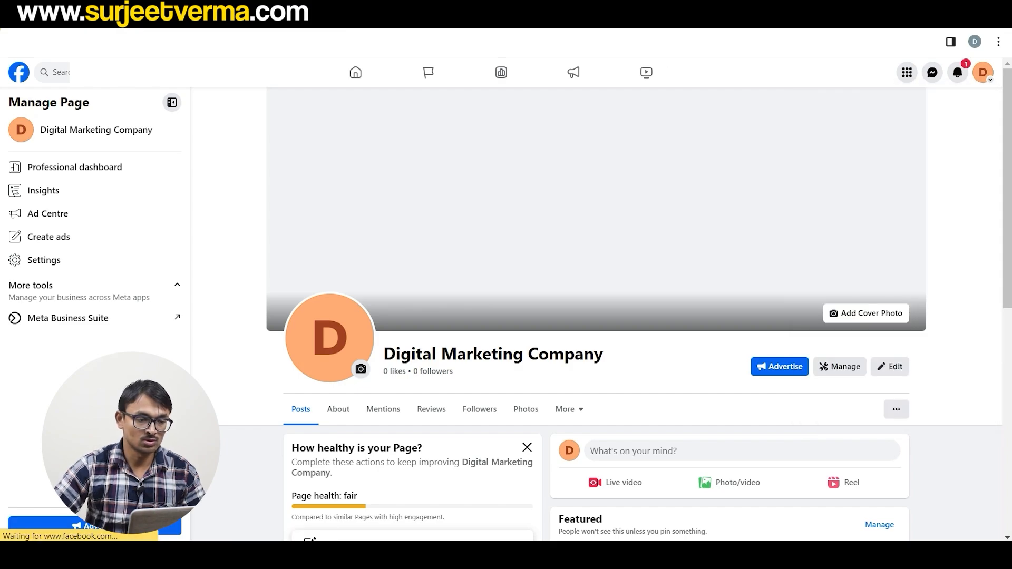
pyautogui.click(132, 26)
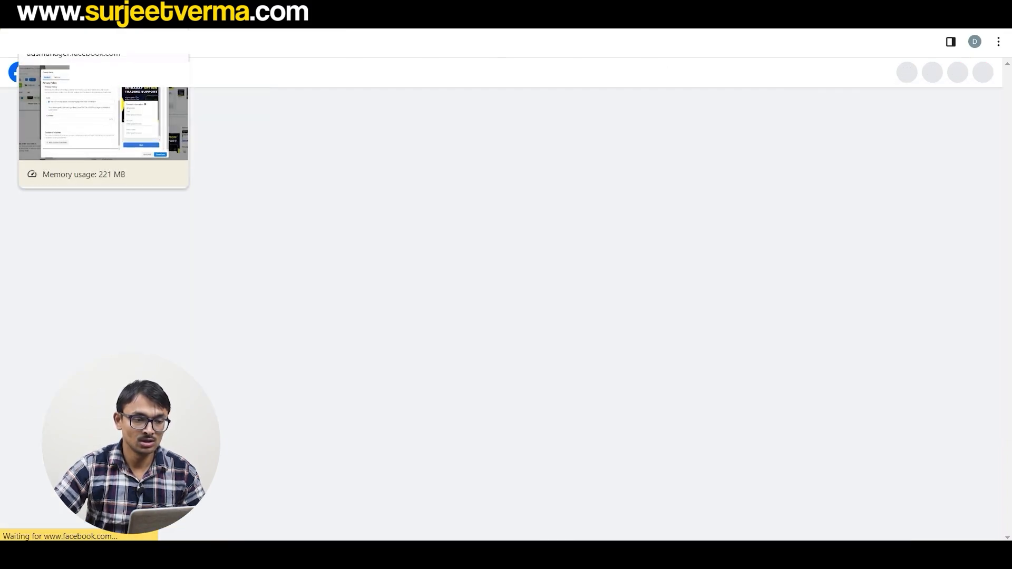
# Create the instant form "20 - DMA Leads" and check that it is selected in the ad's form list.
pyautogui.click(782, 502)
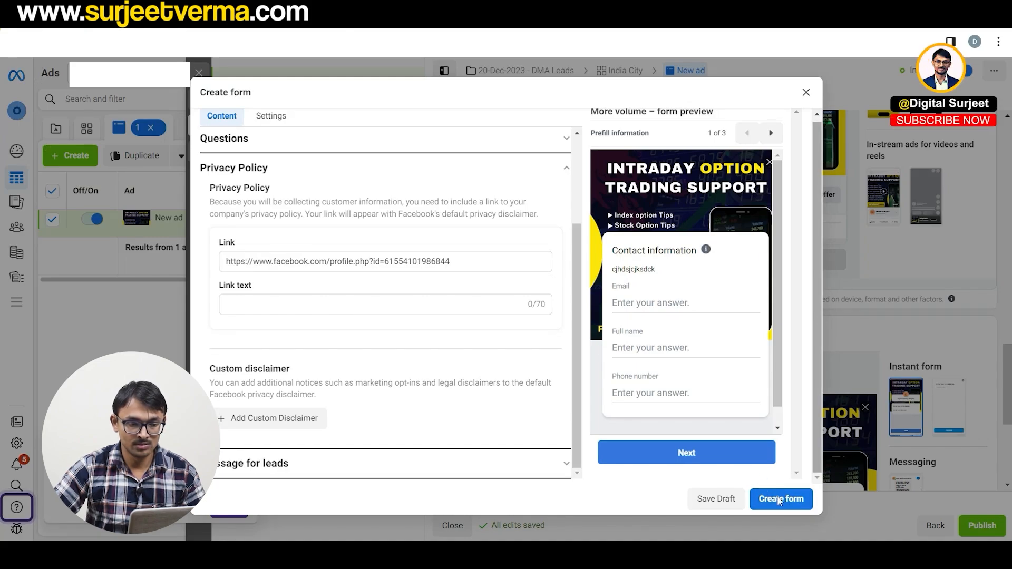
pyautogui.click(780, 501)
pyautogui.scroll(10, 517, 322)
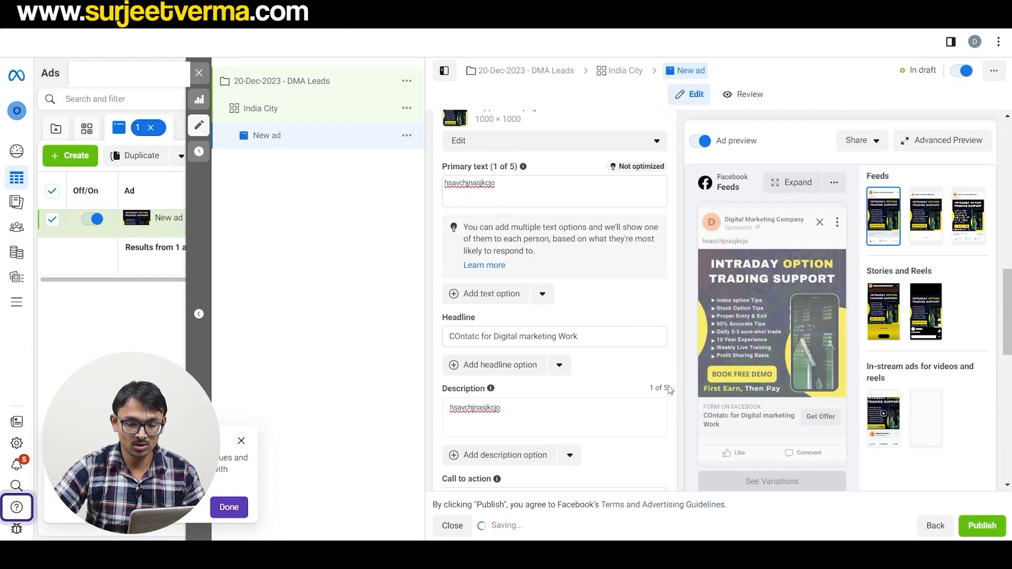
pyautogui.scroll(-10, 465, 357)
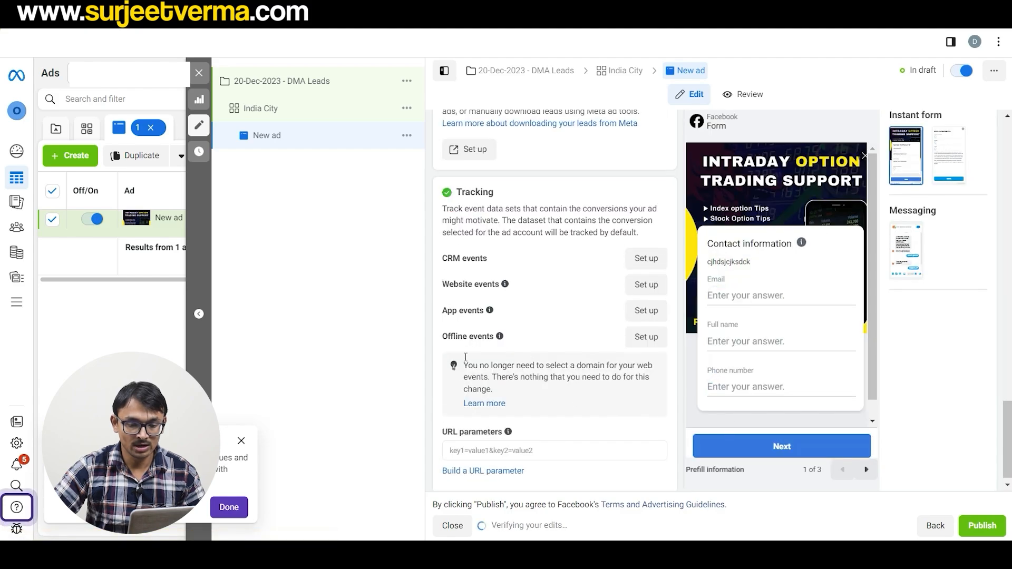
pyautogui.scroll(3, 576, 280)
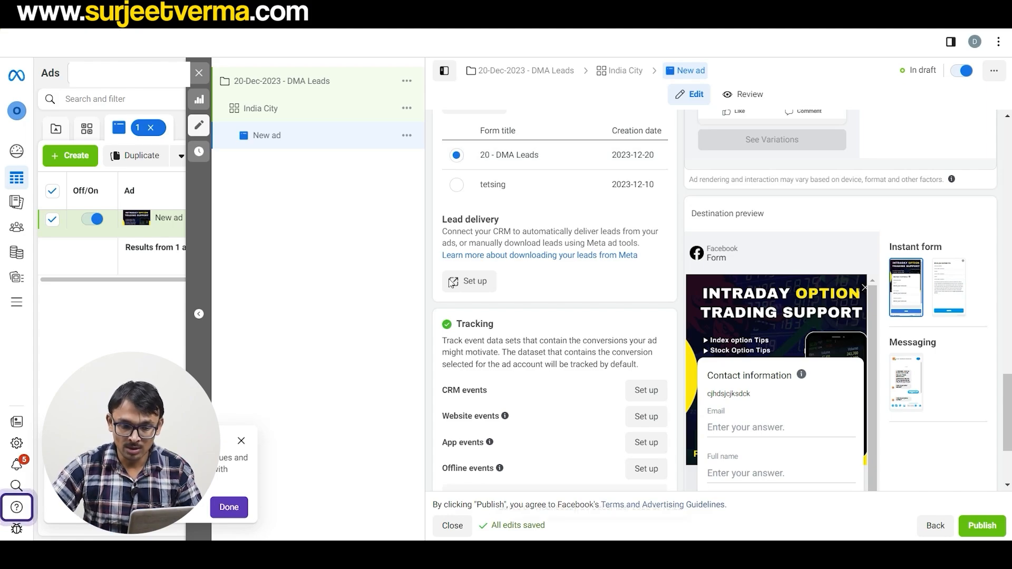
# Publish the 20-Dec-2023 - DMA Leads campaign with its new ad, close the editor and return to the campaigns list.
pyautogui.click(981, 527)
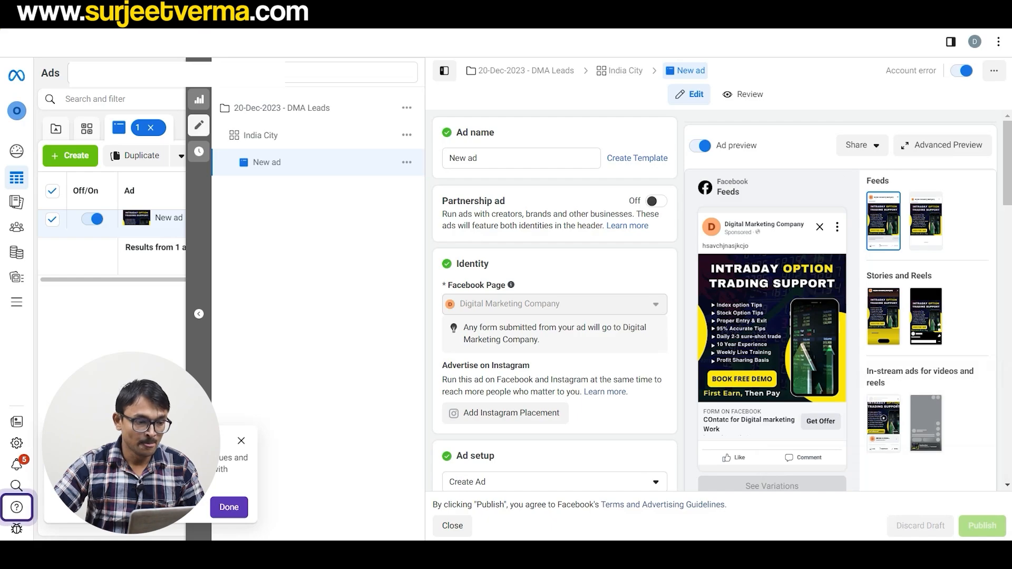
pyautogui.click(200, 74)
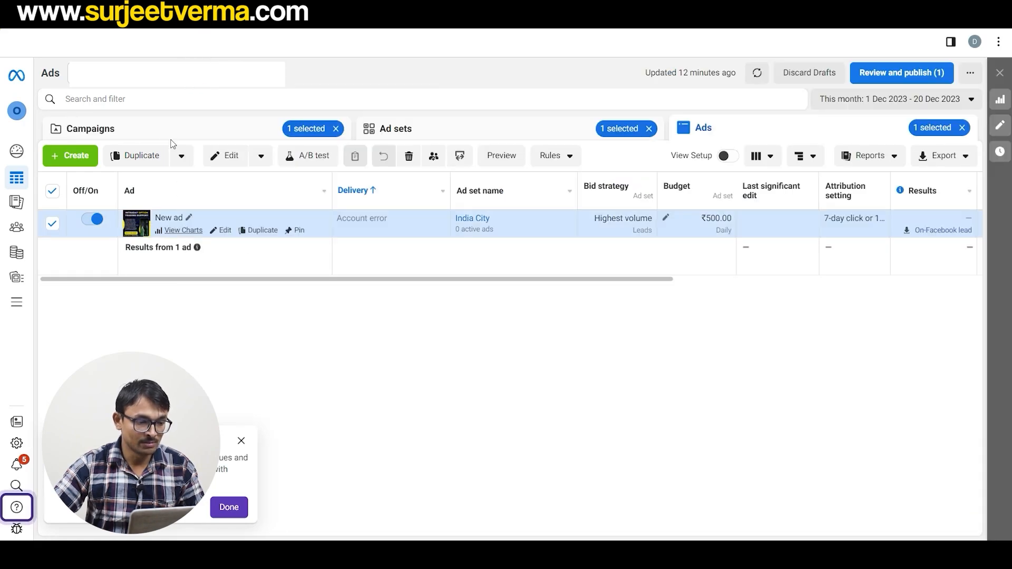
pyautogui.click(162, 125)
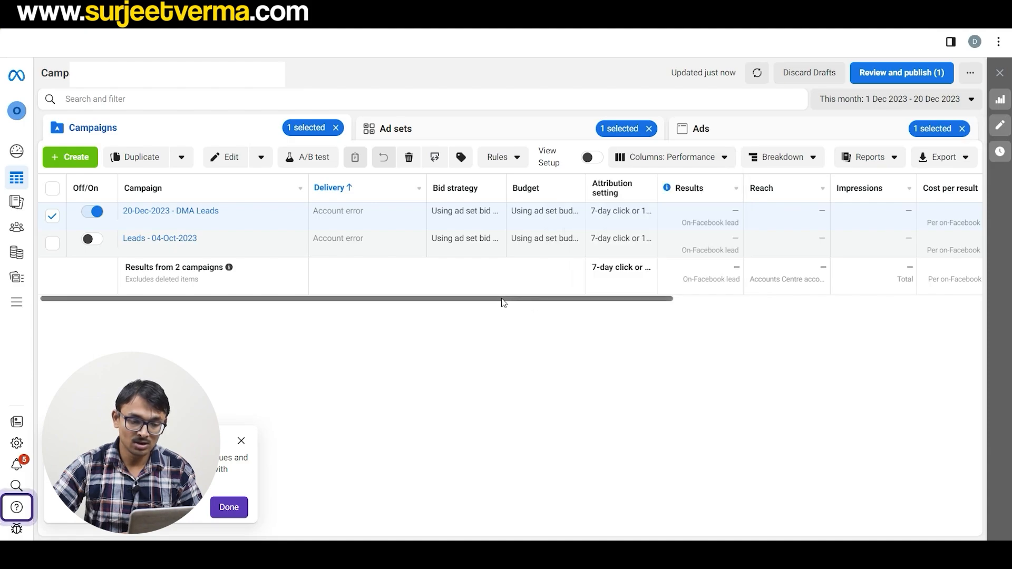
# Set the campaign table's date range to Maximum and select the Leads - 04-Oct-2023 campaign to review its performance figures.
pyautogui.hscroll(3, 501, 298)
pyautogui.hscroll(-3, 448, 264)
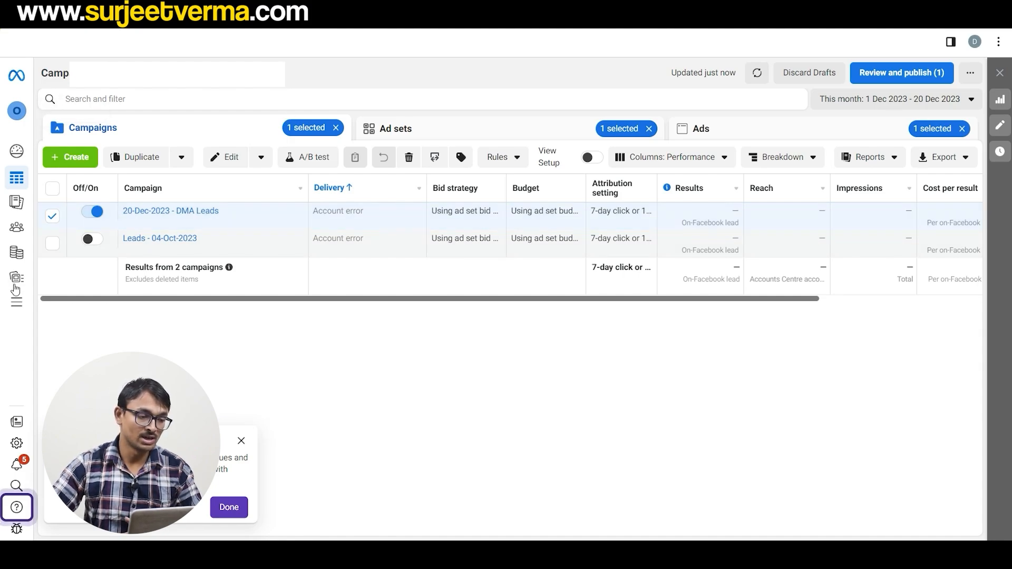
pyautogui.hscroll(3, 627, 218)
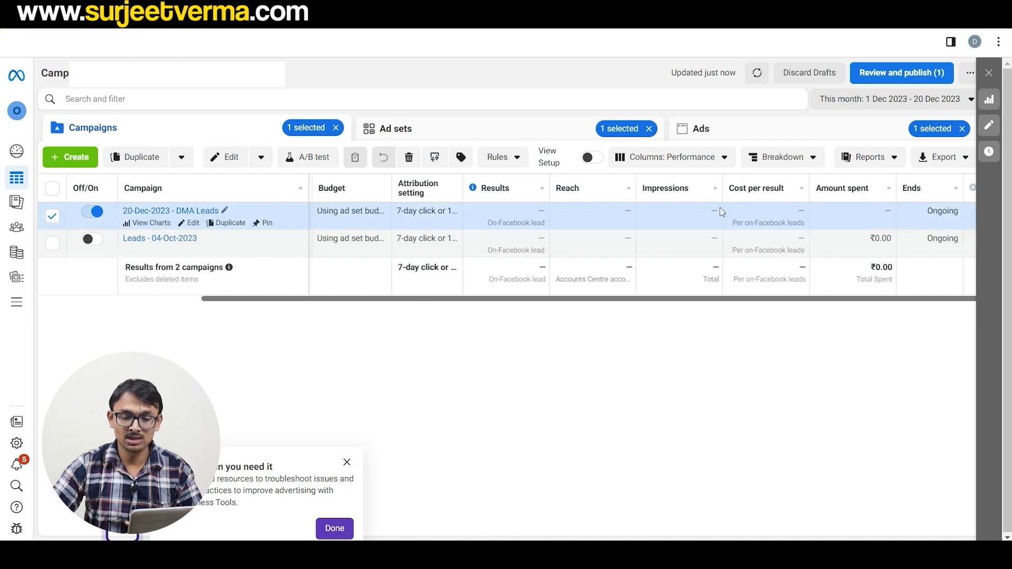
pyautogui.click(949, 101)
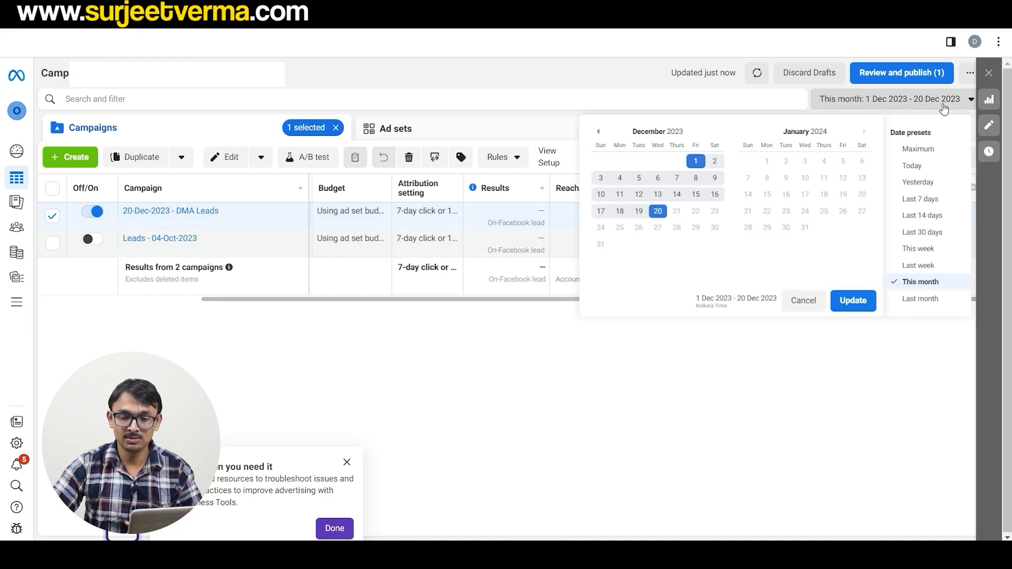
pyautogui.click(922, 148)
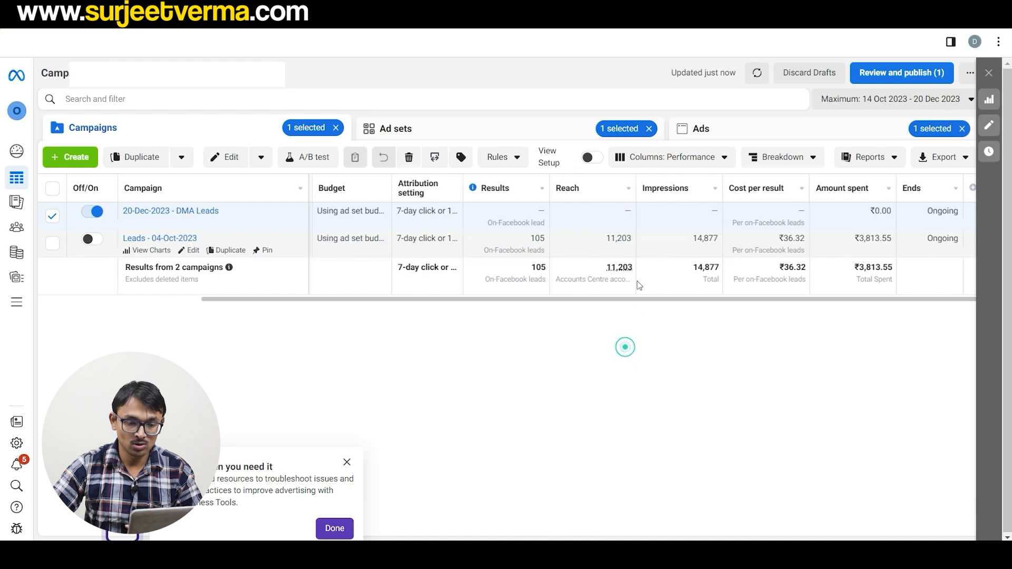
pyautogui.click(612, 238)
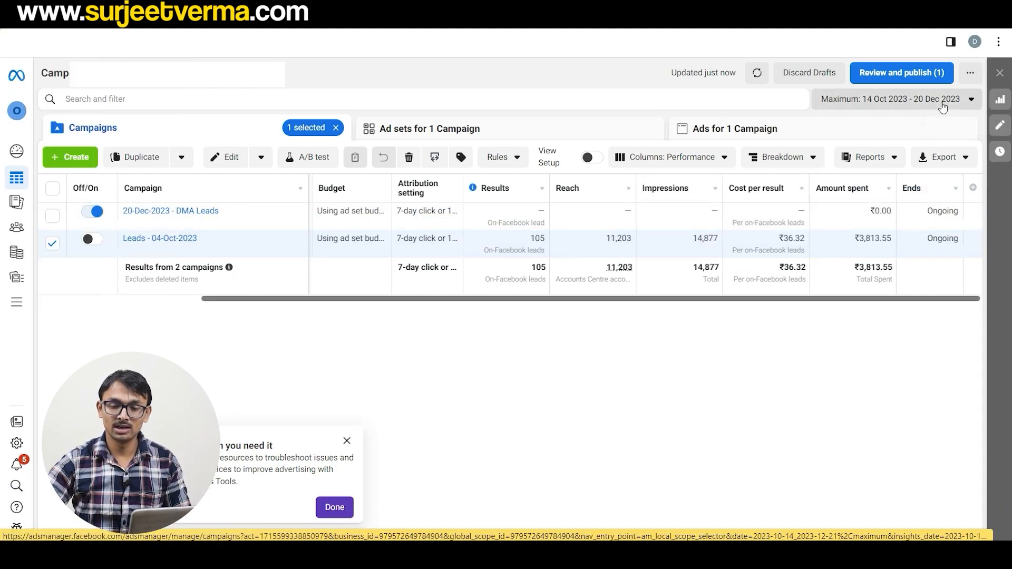
pyautogui.click(943, 105)
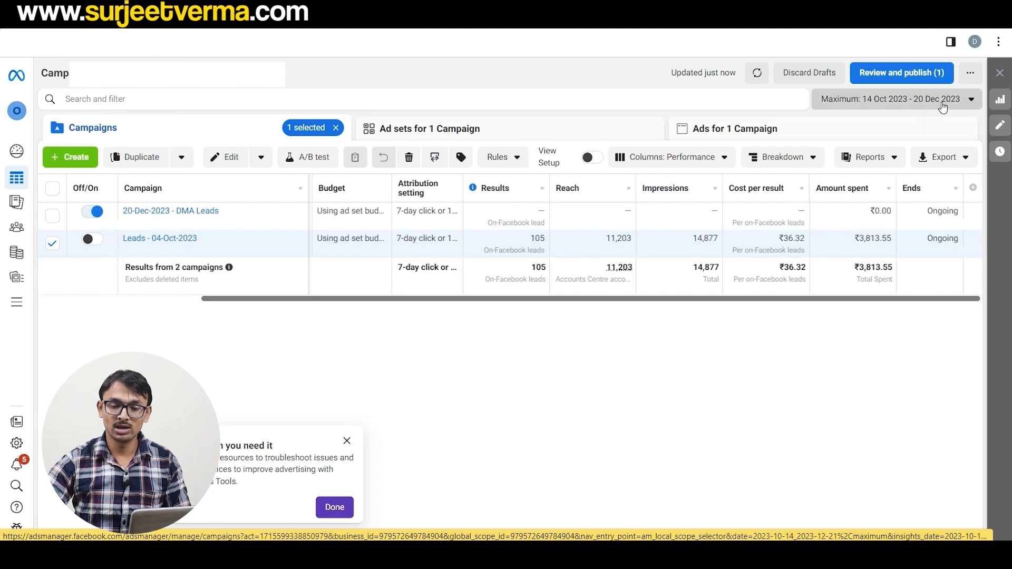
pyautogui.click(611, 383)
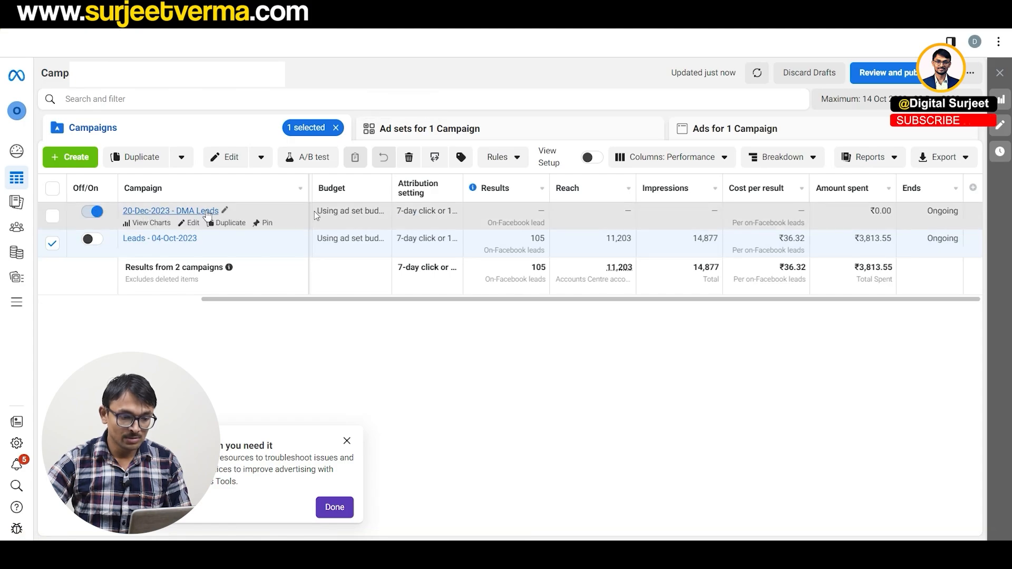
# Turn off the 20-Dec-2023 - DMA Leads campaign and select only the Leads - 04-Oct-2023 campaign.
pyautogui.click(89, 212)
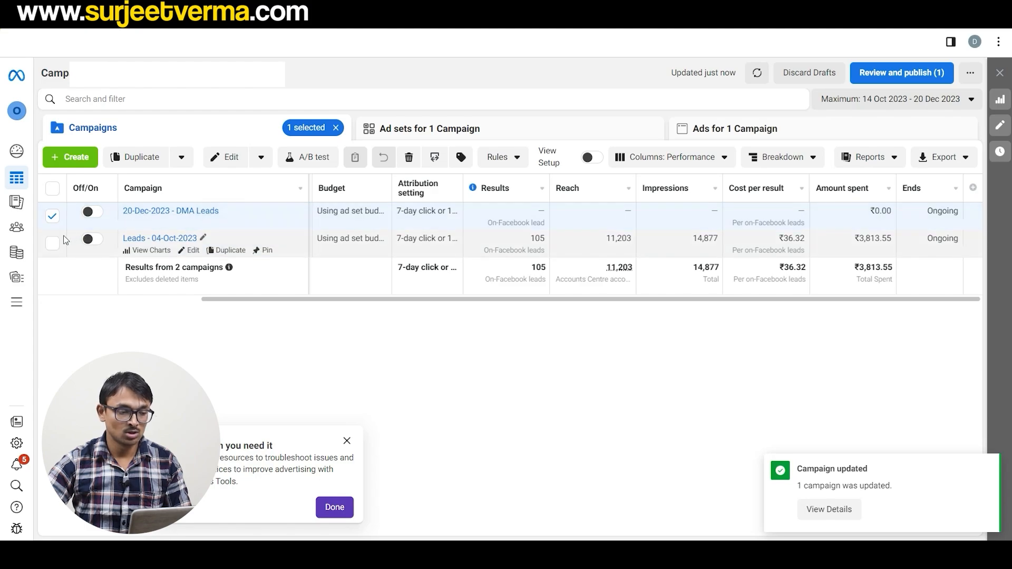
pyautogui.click(53, 244)
pyautogui.click(53, 216)
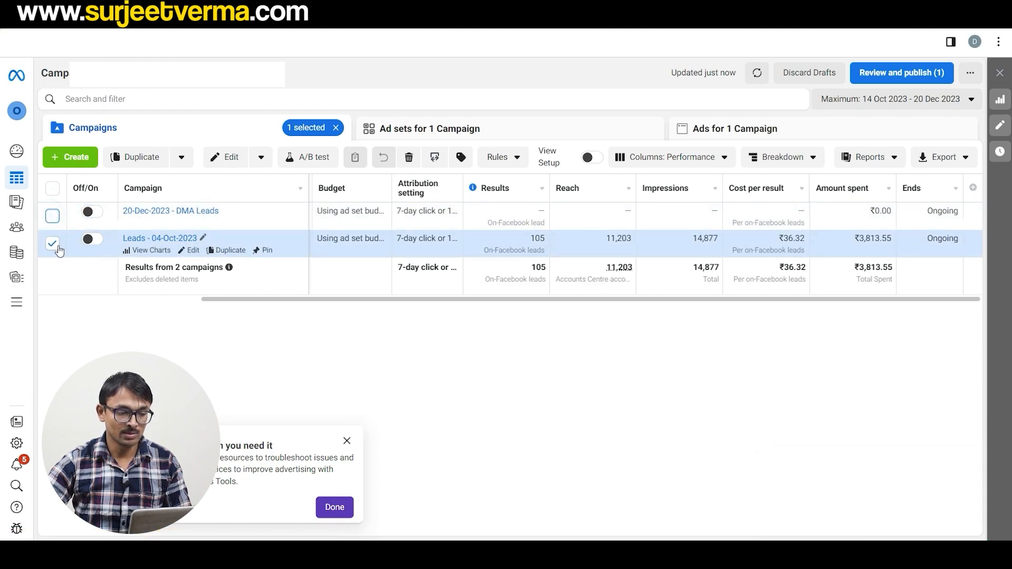
# Look through the ads and ad sets of Leads - 04-Oct-2023, select New Leads ad set and list its ads.
pyautogui.click(762, 135)
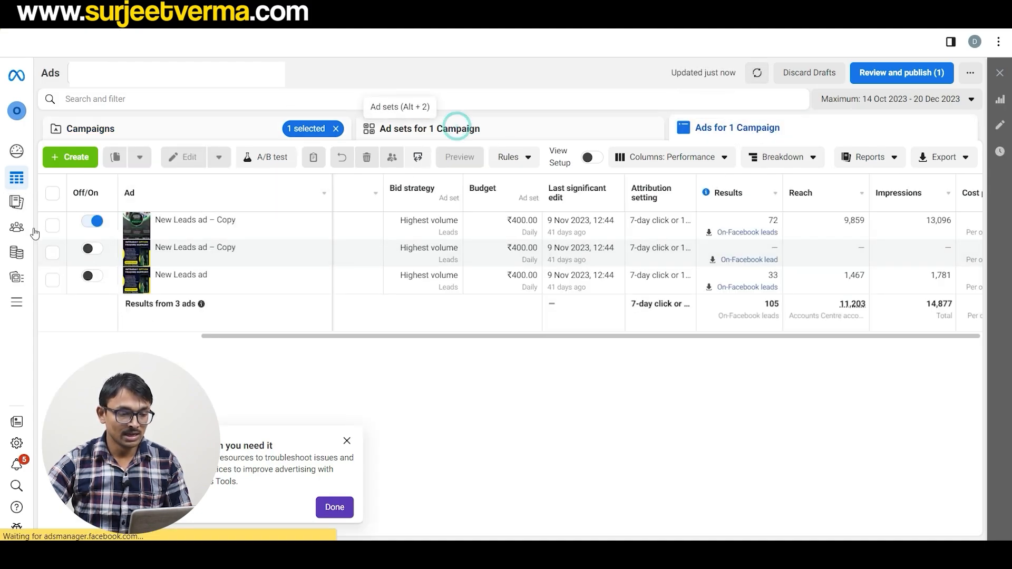
pyautogui.click(454, 129)
pyautogui.click(193, 126)
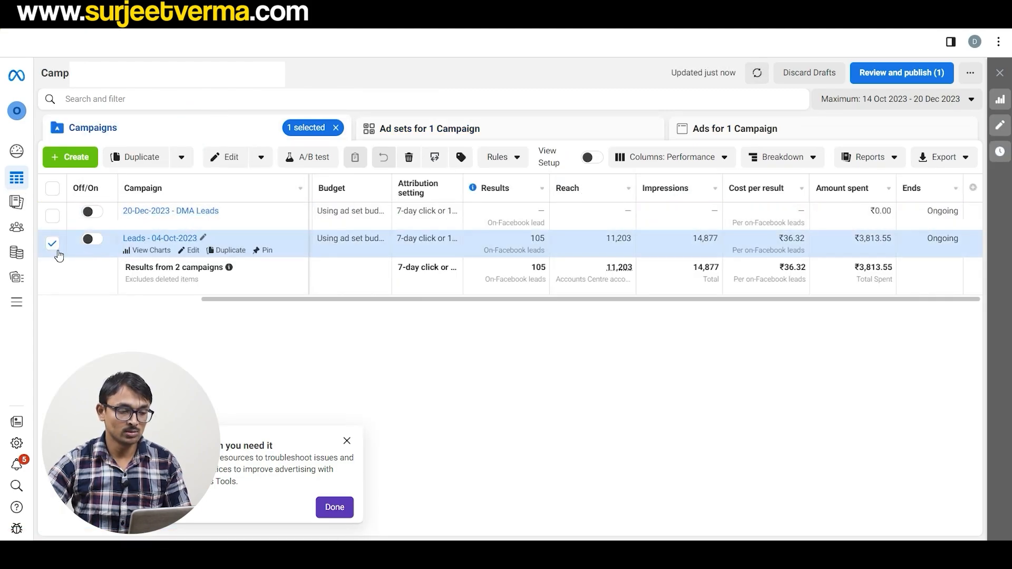
pyautogui.click(578, 134)
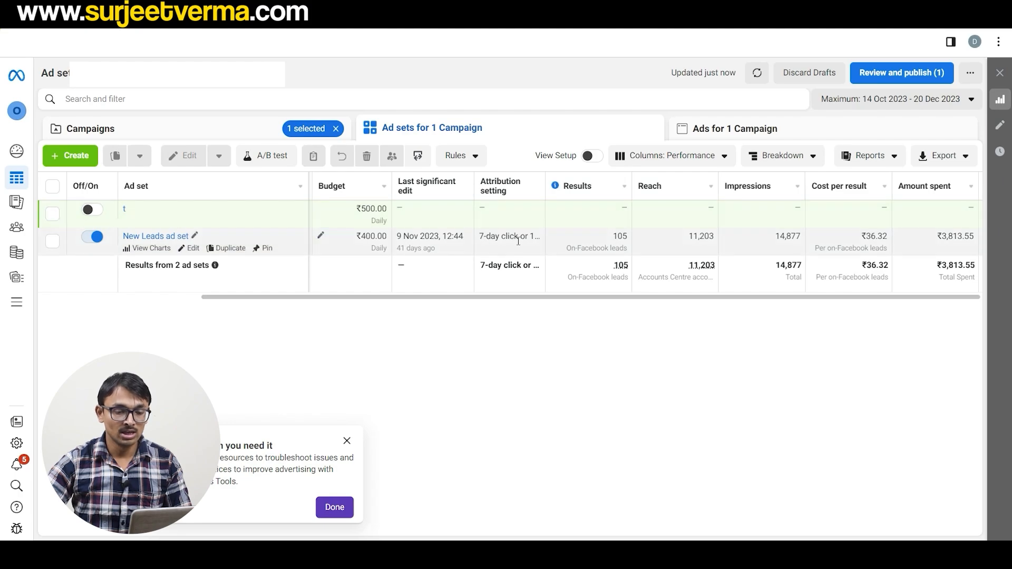
pyautogui.click(52, 242)
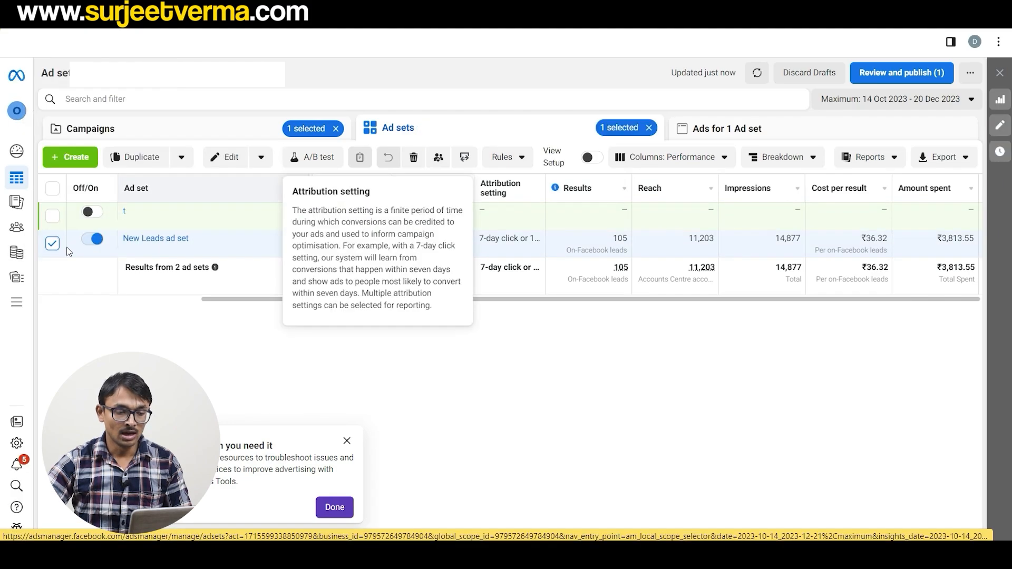
pyautogui.click(723, 127)
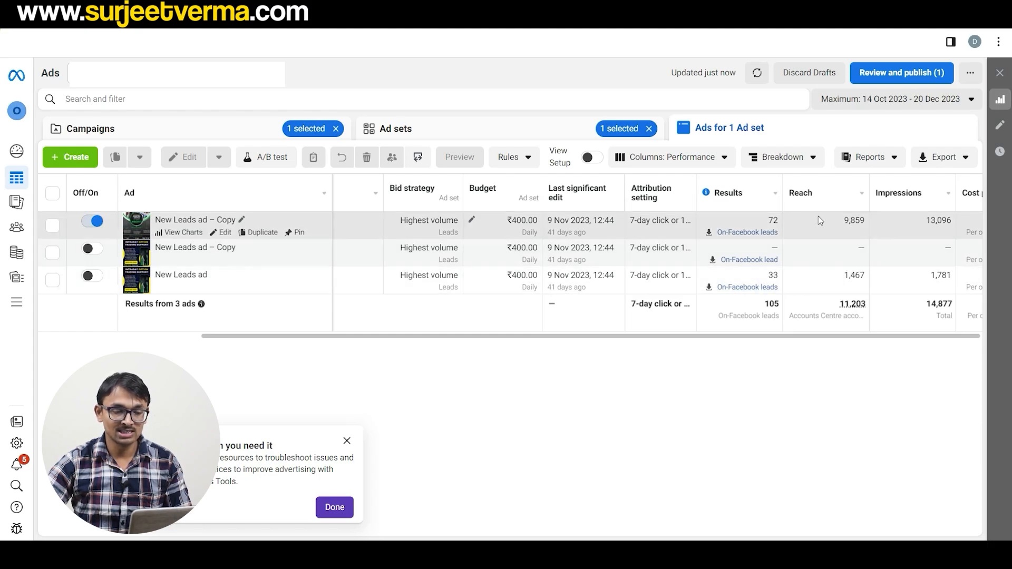
# Open the lead download for the active ad New Leads ad – Copy and check its date range options.
pyautogui.click(752, 236)
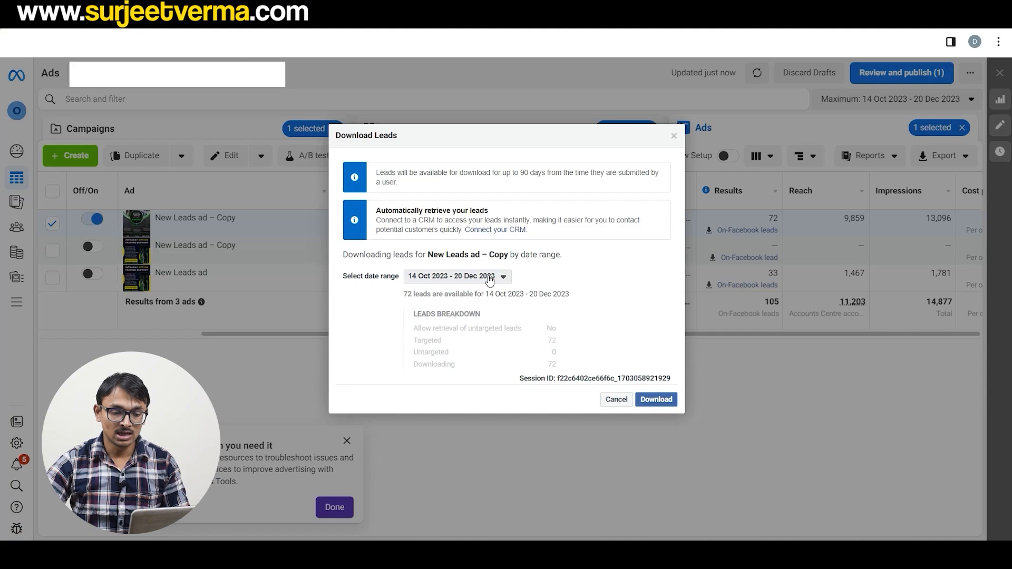
pyautogui.click(489, 280)
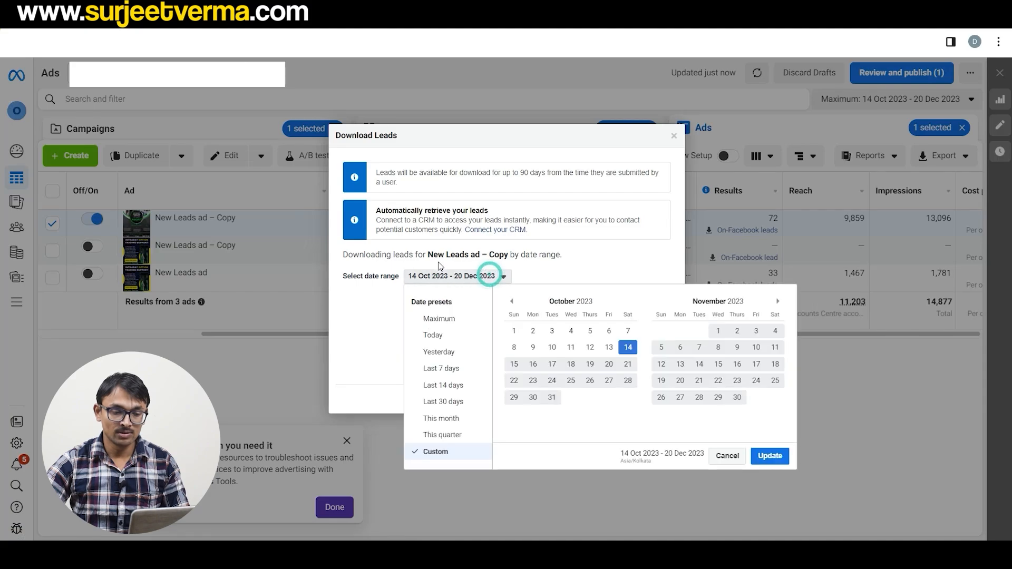
pyautogui.click(363, 358)
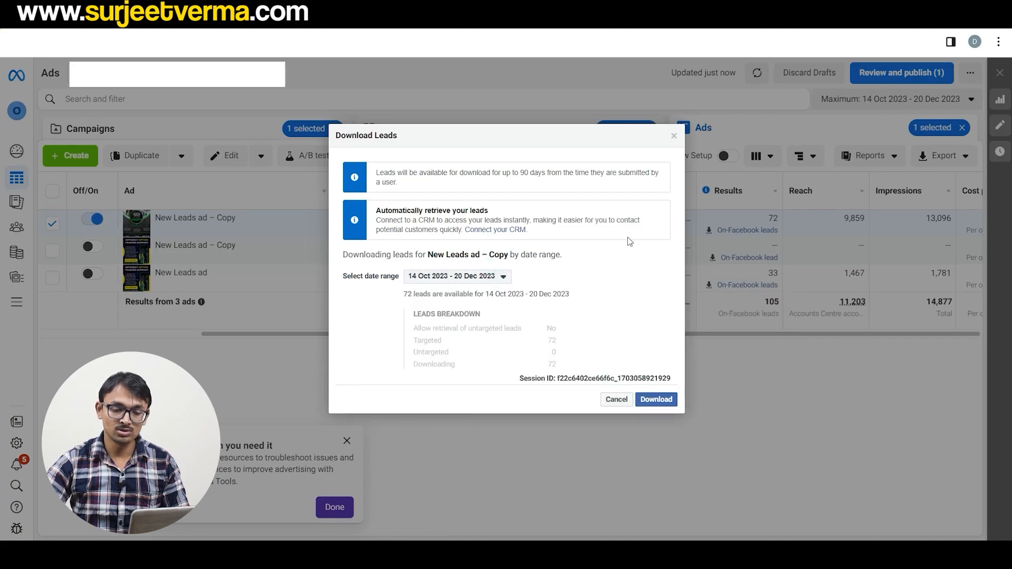